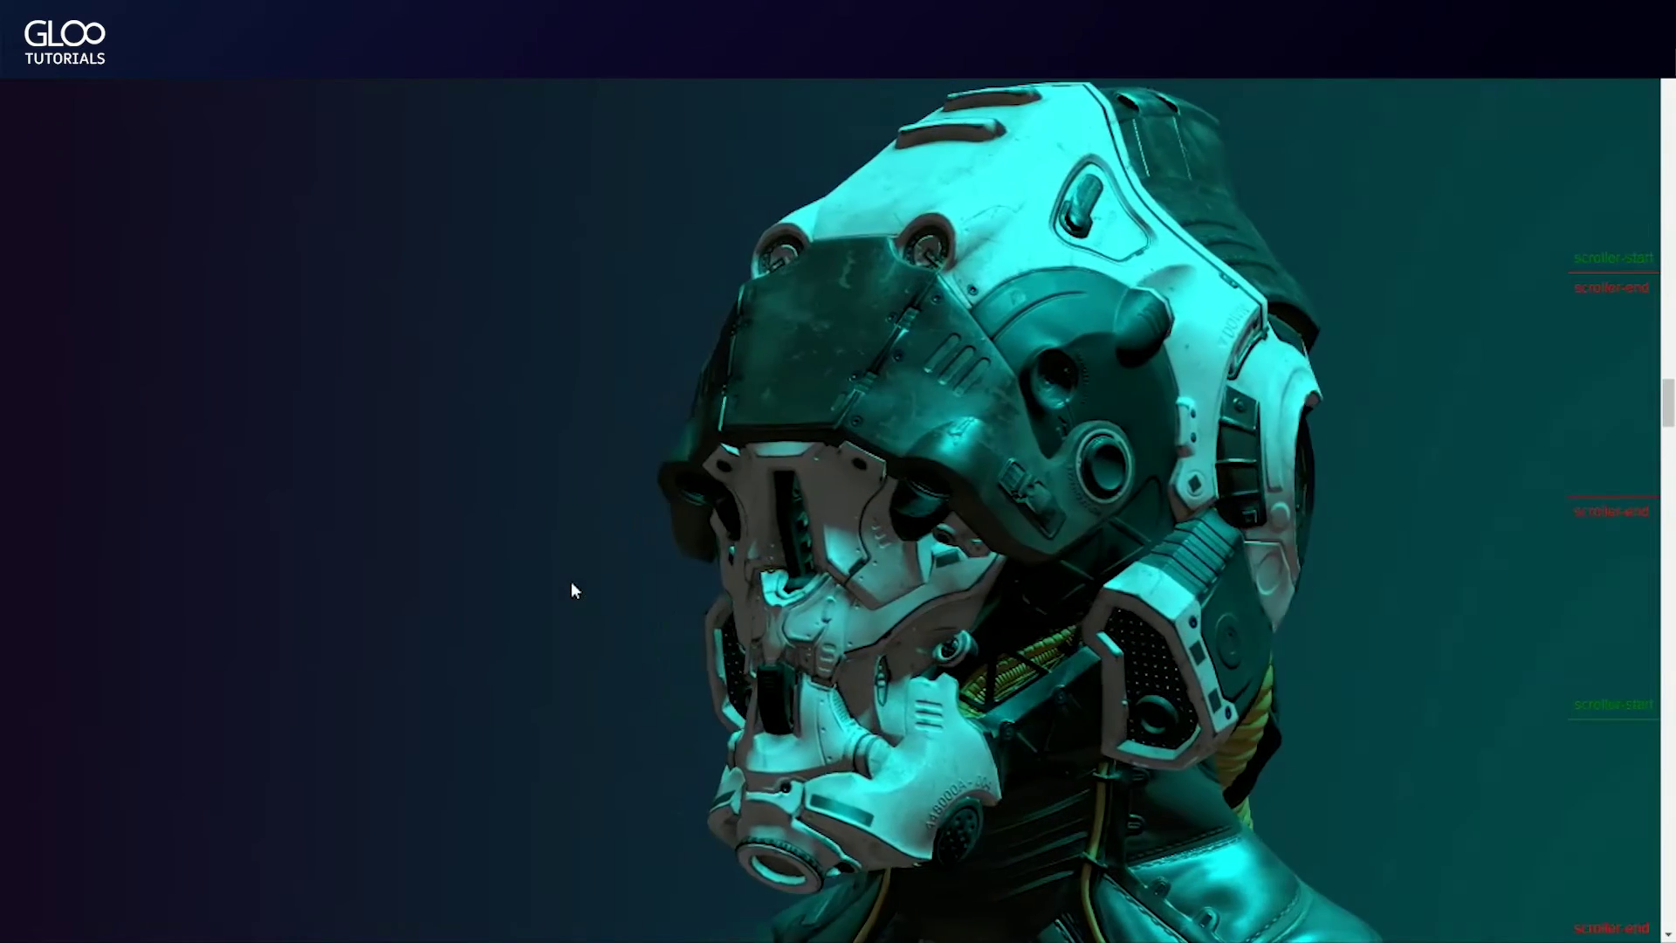
- Examine the 3D helmet's scroll animation along the full length of the page, then return toward the start
{"action": "scroll", "coordinate": [1097, 506], "scroll_direction": "down", "scroll_amount": 8}
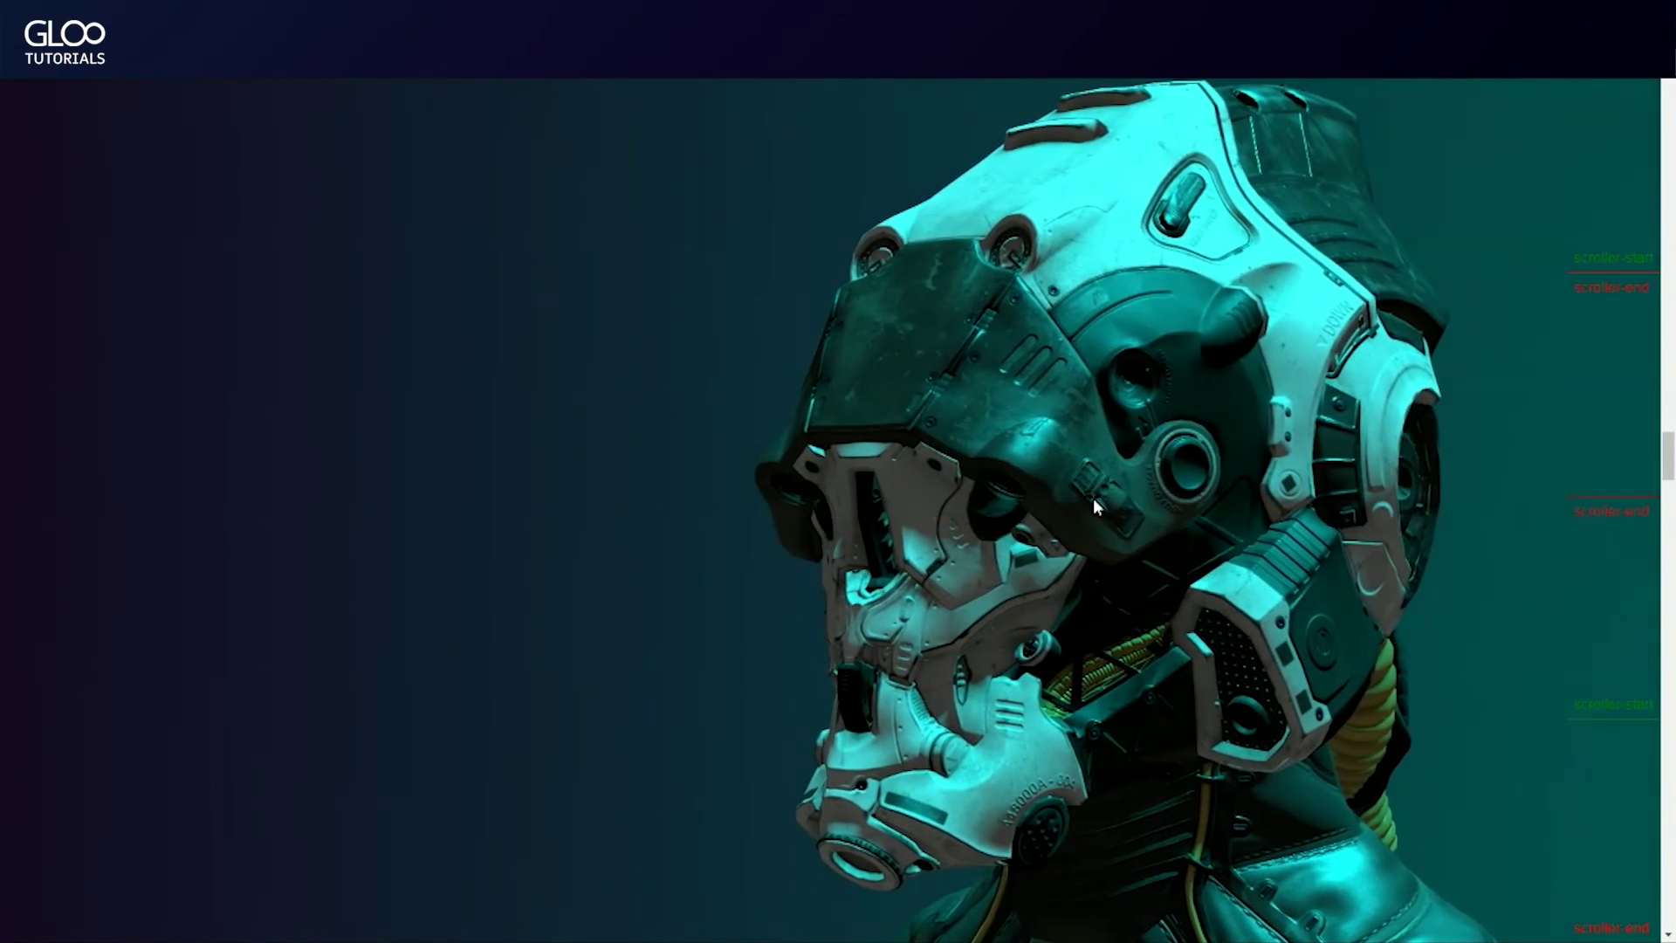
{"action": "scroll", "coordinate": [1141, 576], "scroll_direction": "up", "scroll_amount": 3}
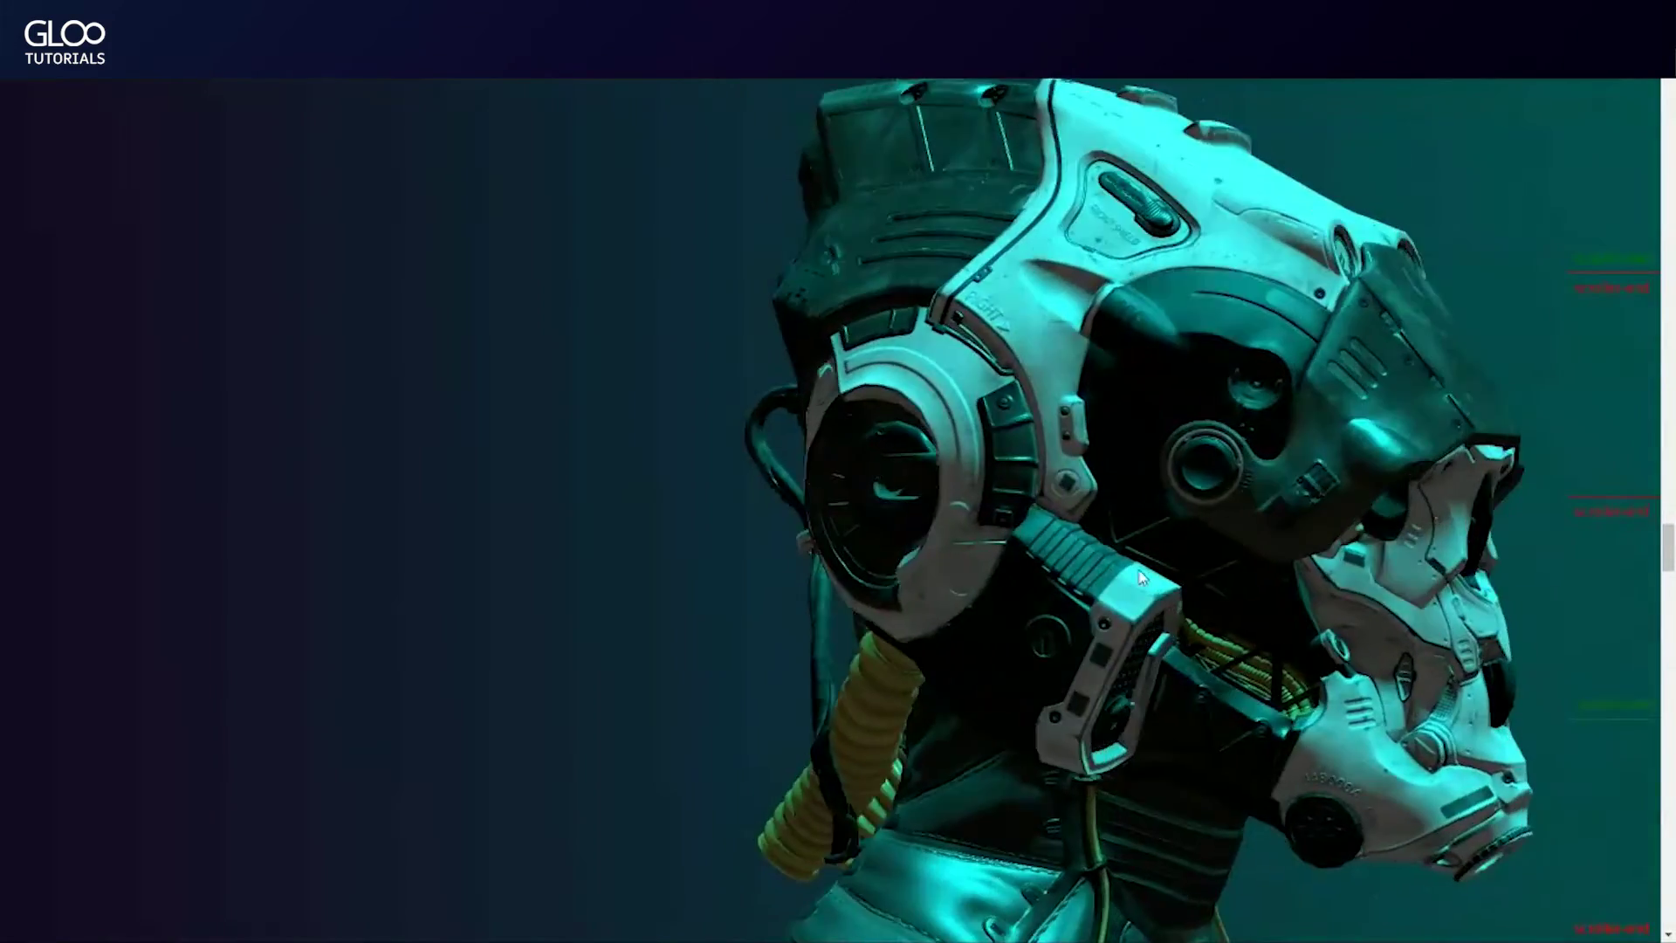
{"action": "scroll", "coordinate": [1138, 569], "scroll_direction": "down", "scroll_amount": 5}
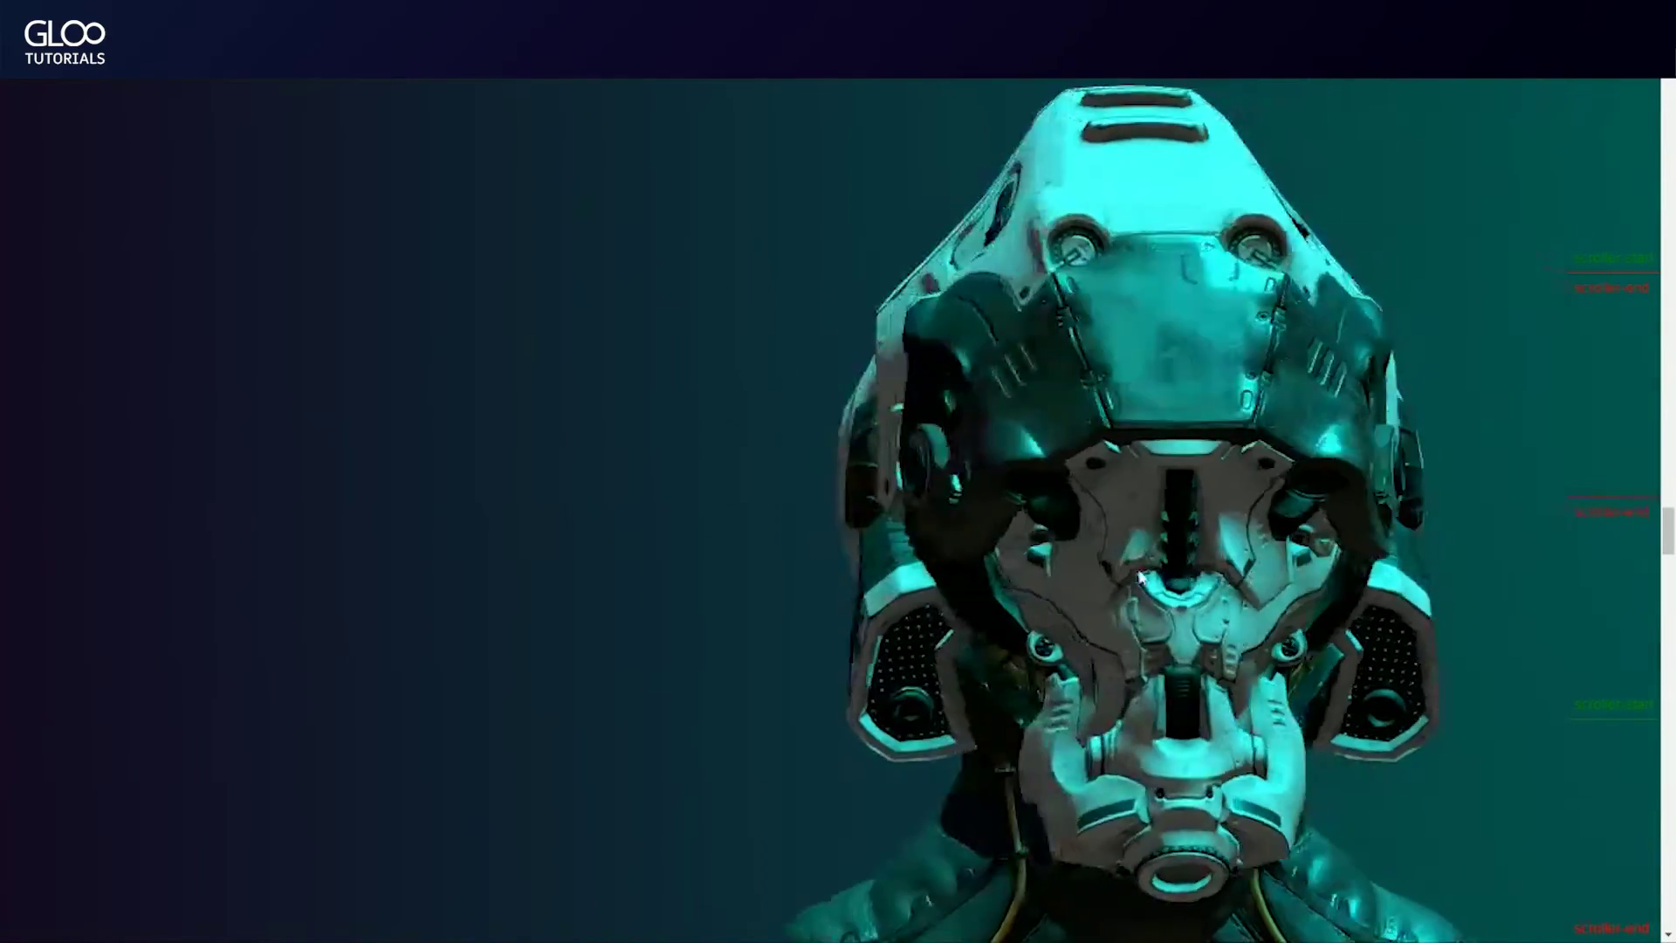
{"action": "scroll", "coordinate": [1138, 569], "scroll_direction": "down", "scroll_amount": 5}
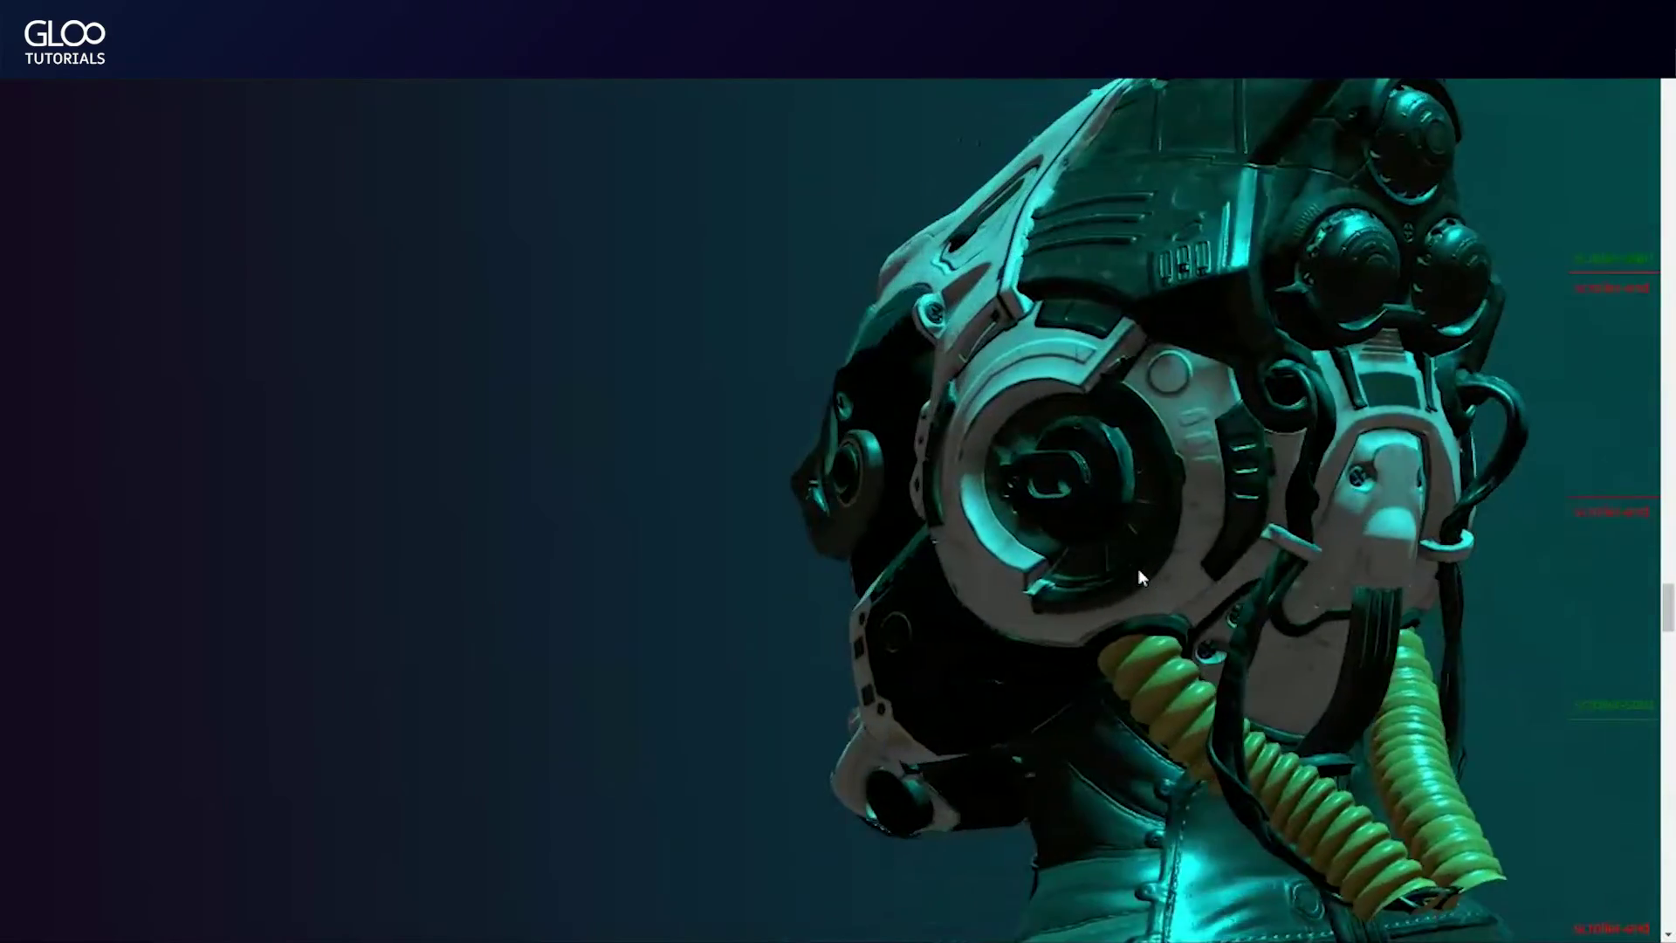
{"action": "scroll", "coordinate": [1140, 577], "scroll_direction": "down", "scroll_amount": 5}
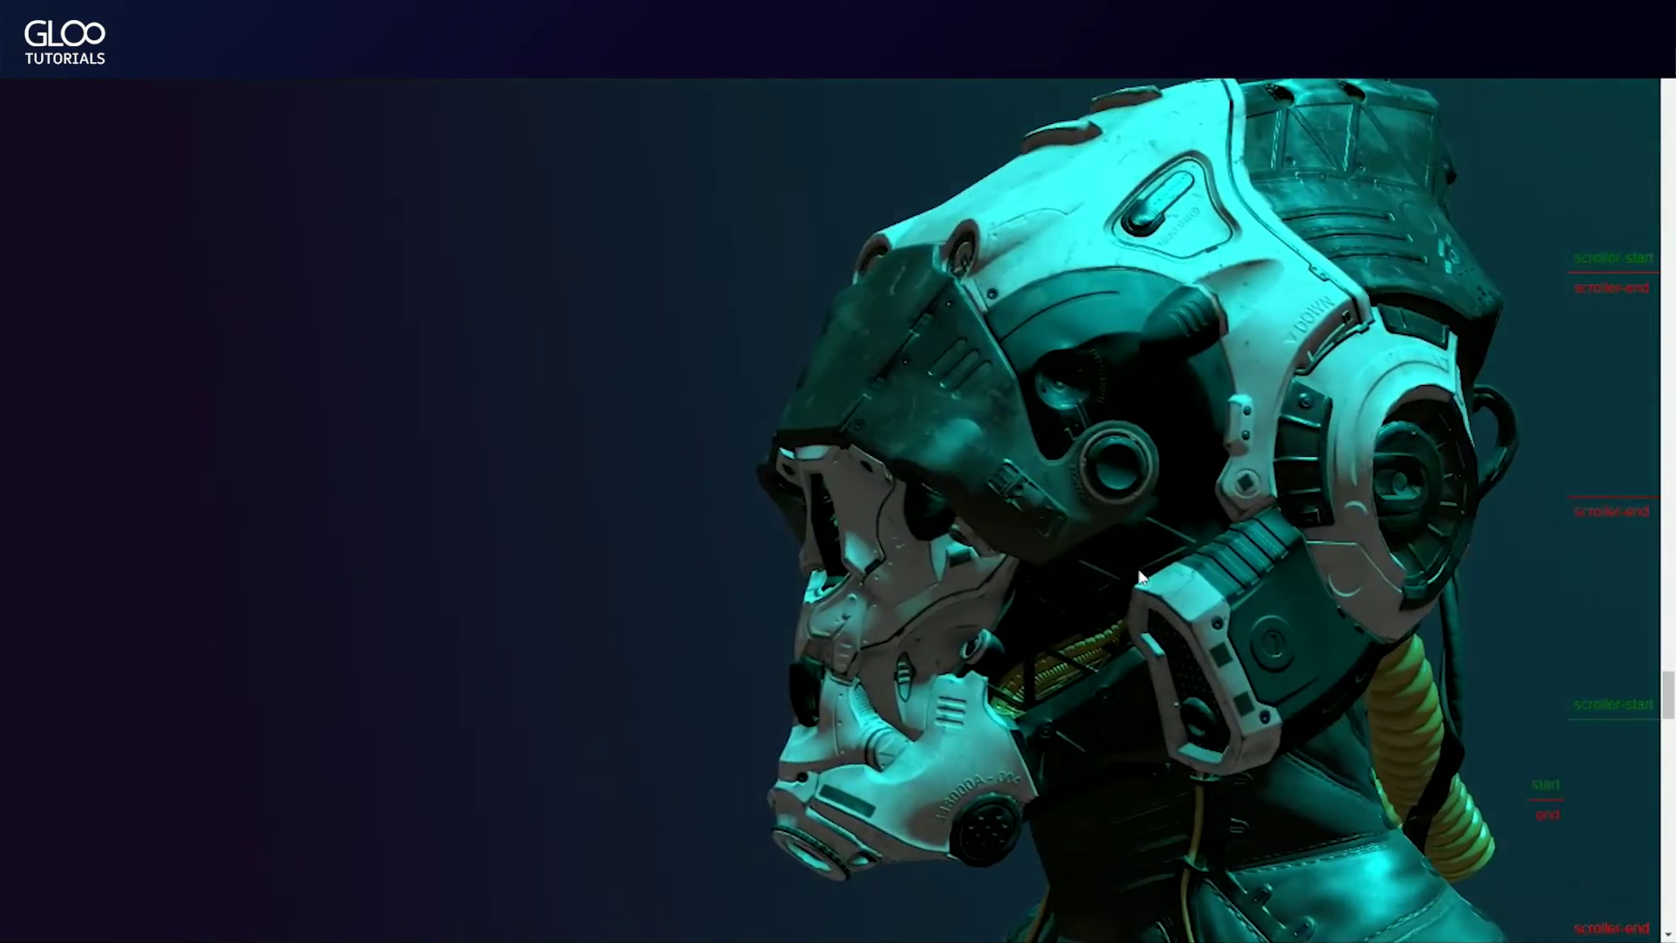
{"action": "scroll", "coordinate": [1141, 576], "scroll_direction": "down", "scroll_amount": 5}
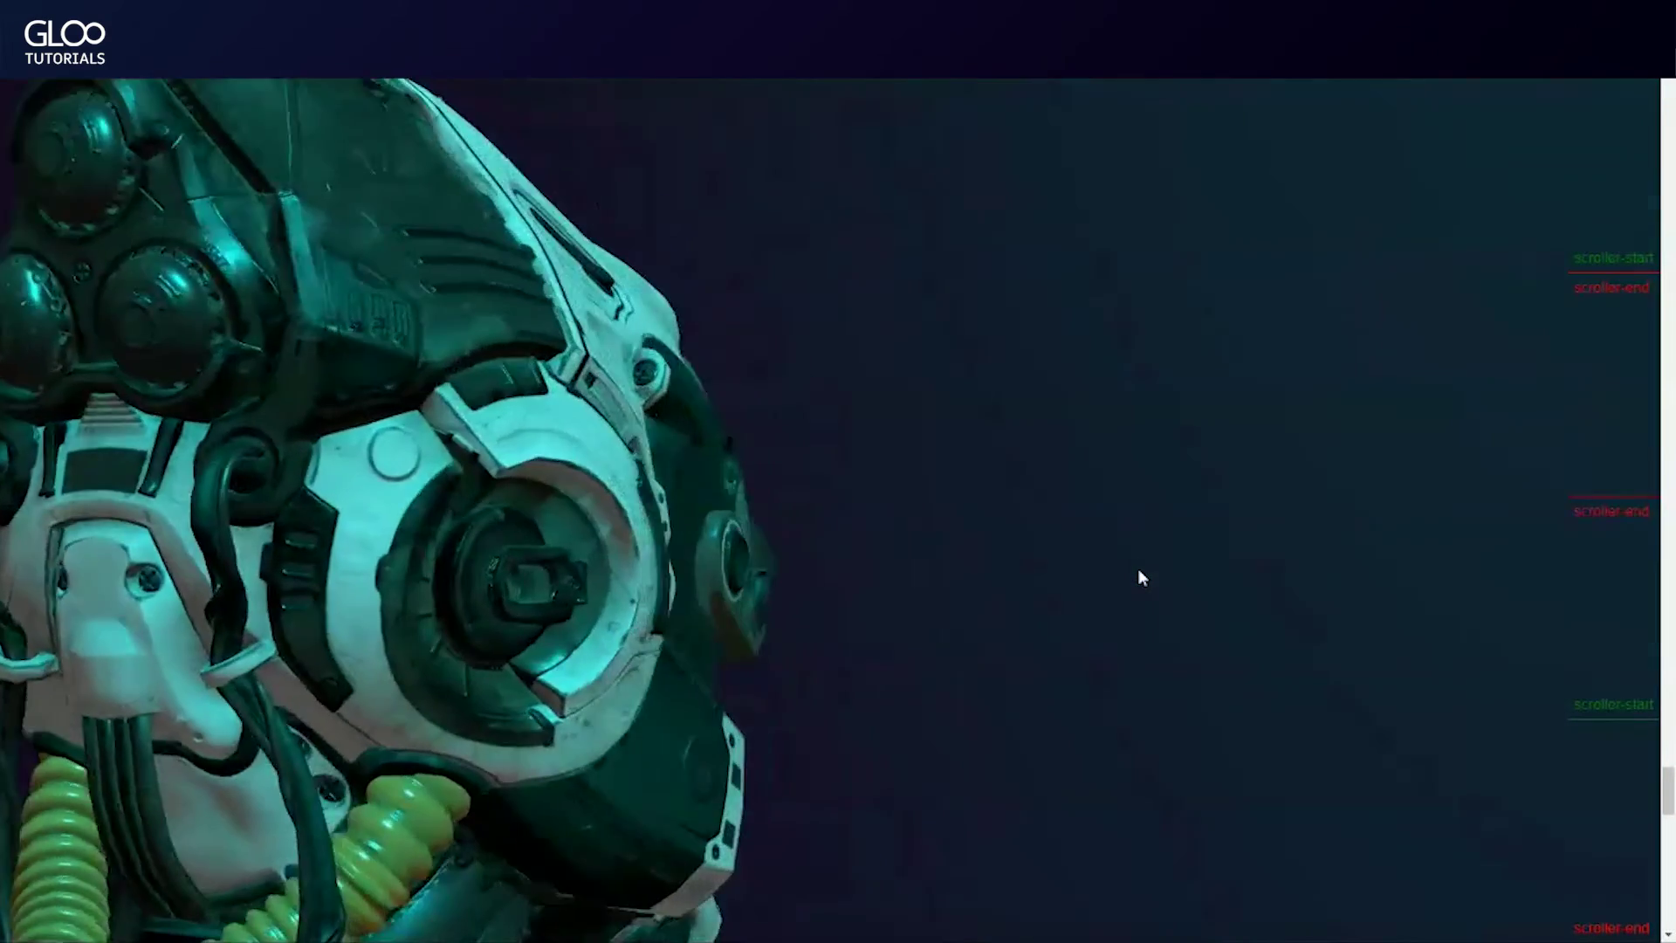
{"action": "scroll", "coordinate": [1138, 568], "scroll_direction": "down", "scroll_amount": 3}
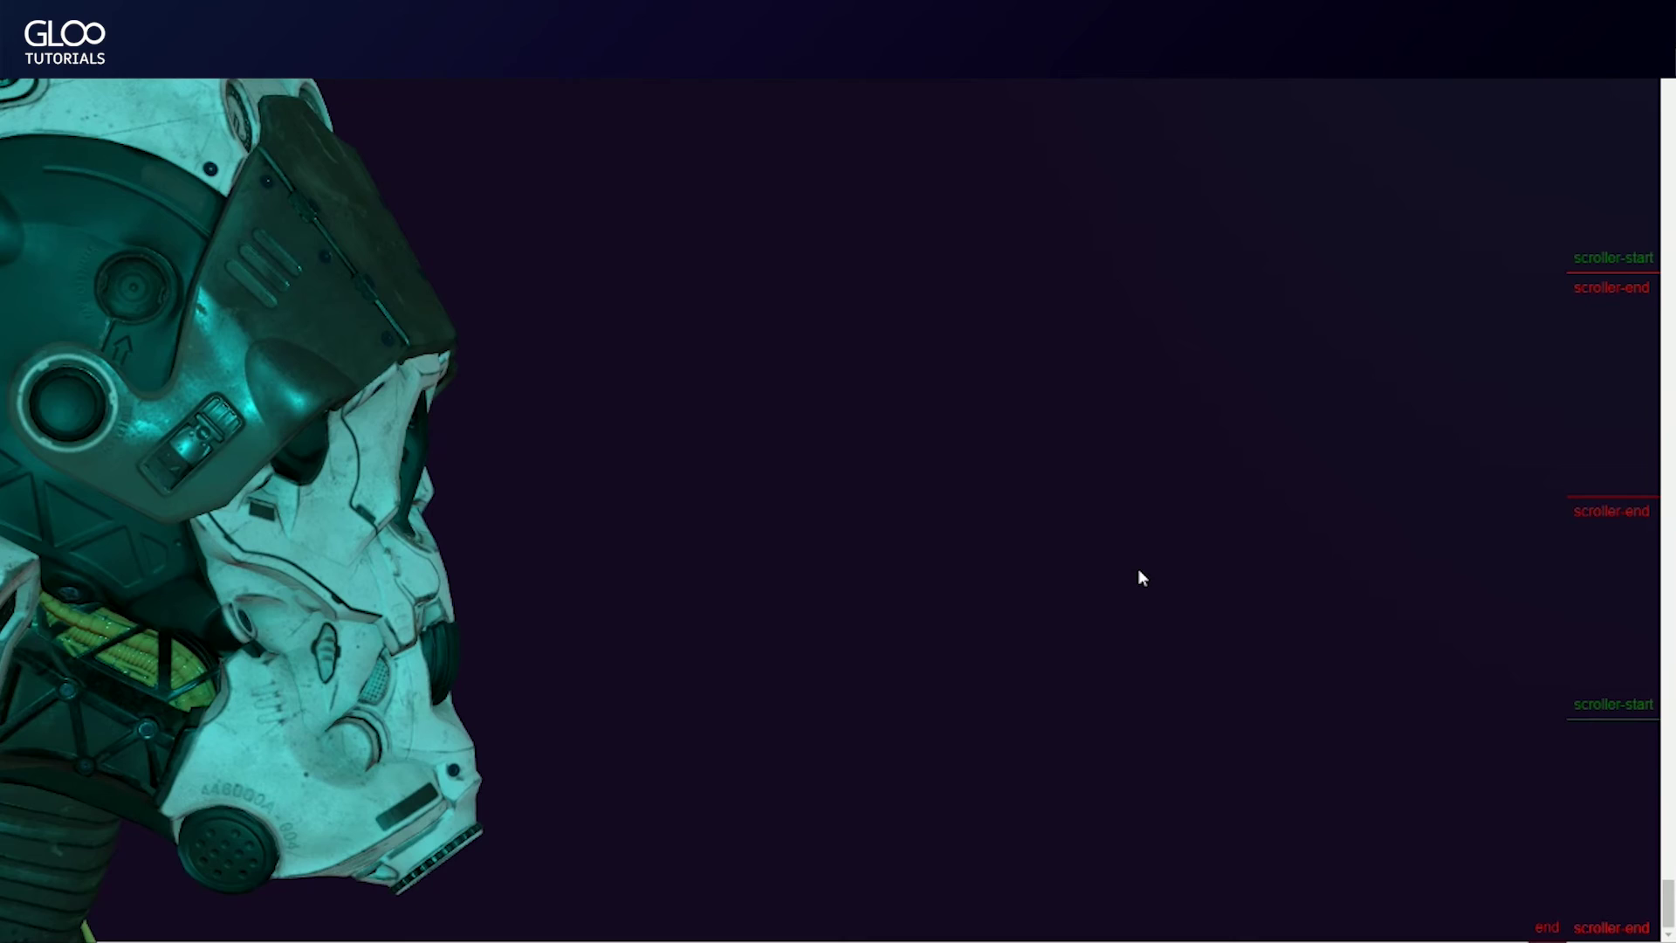
{"action": "scroll", "coordinate": [1138, 568], "scroll_direction": "up", "scroll_amount": 10}
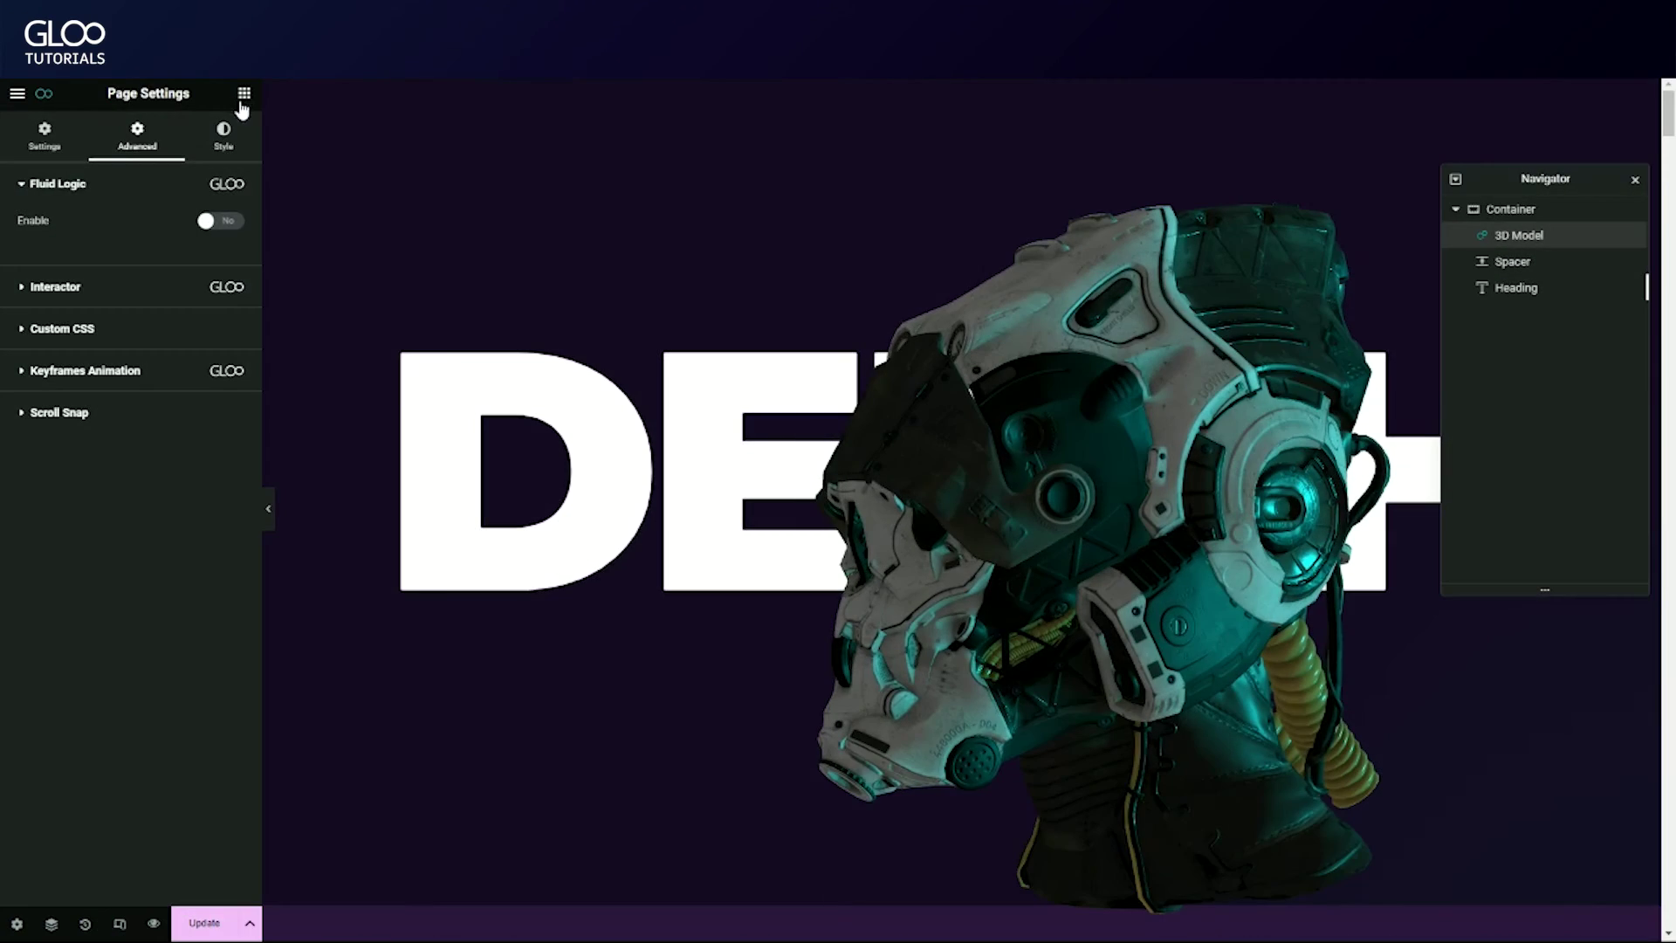
- Search the widget library for "3" and open the container's minimum height for editing
{"action": "left_click", "coordinate": [244, 93]}
{"action": "type", "text": "3"}
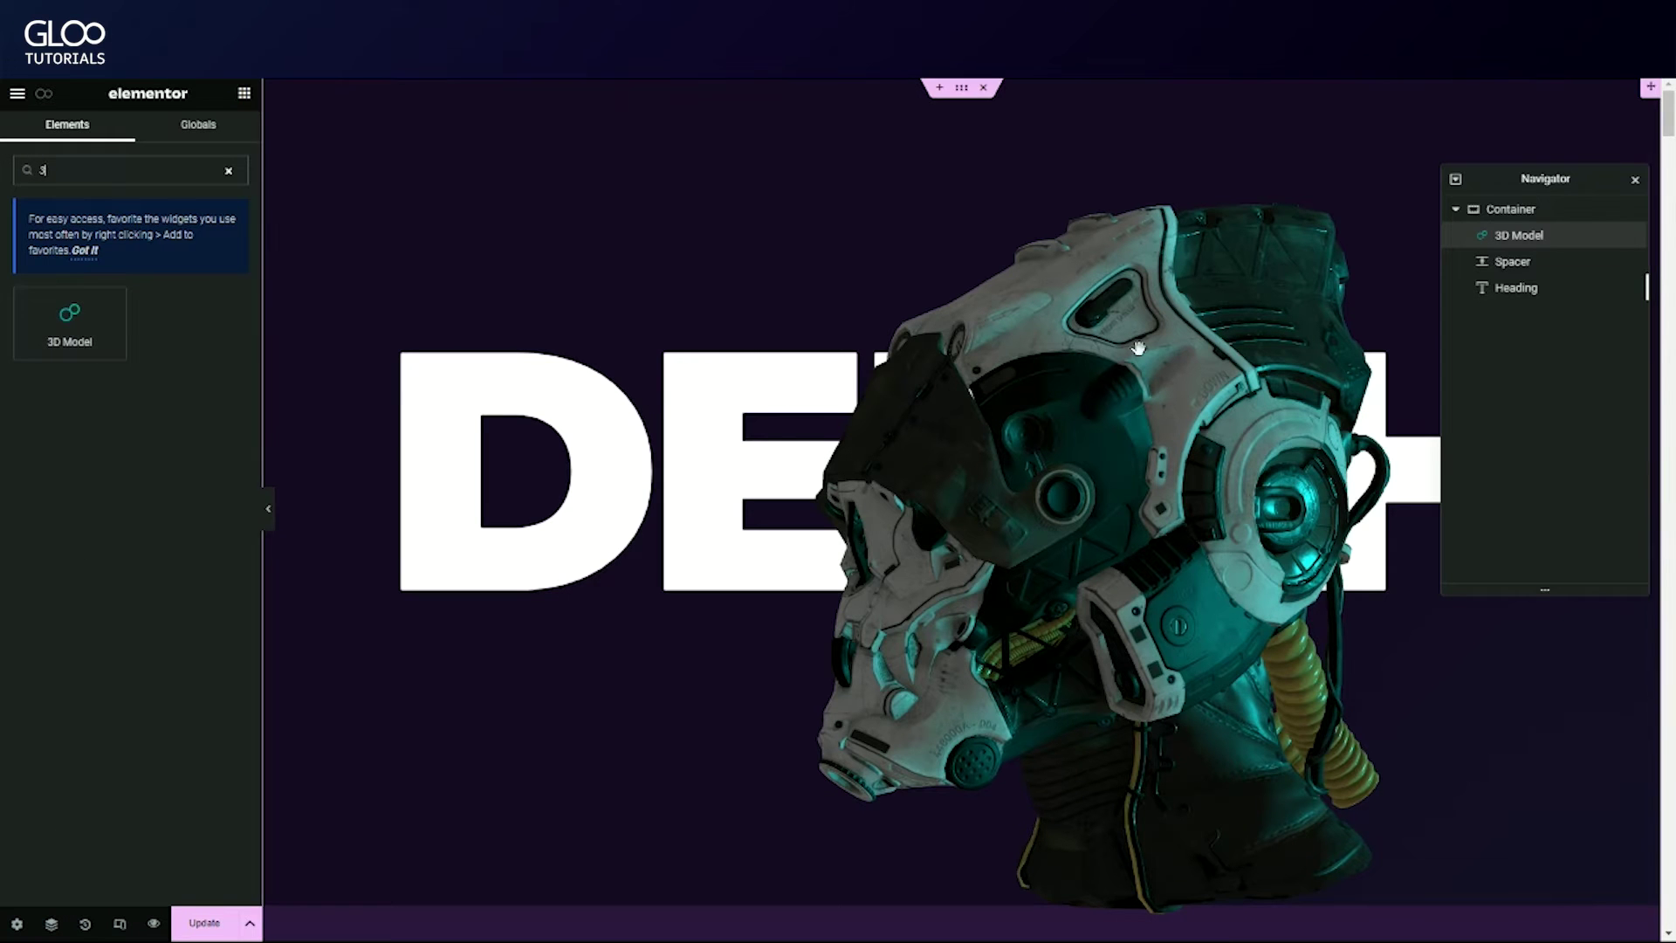
{"action": "left_click", "coordinate": [1572, 210]}
{"action": "type", "text": "1900"}
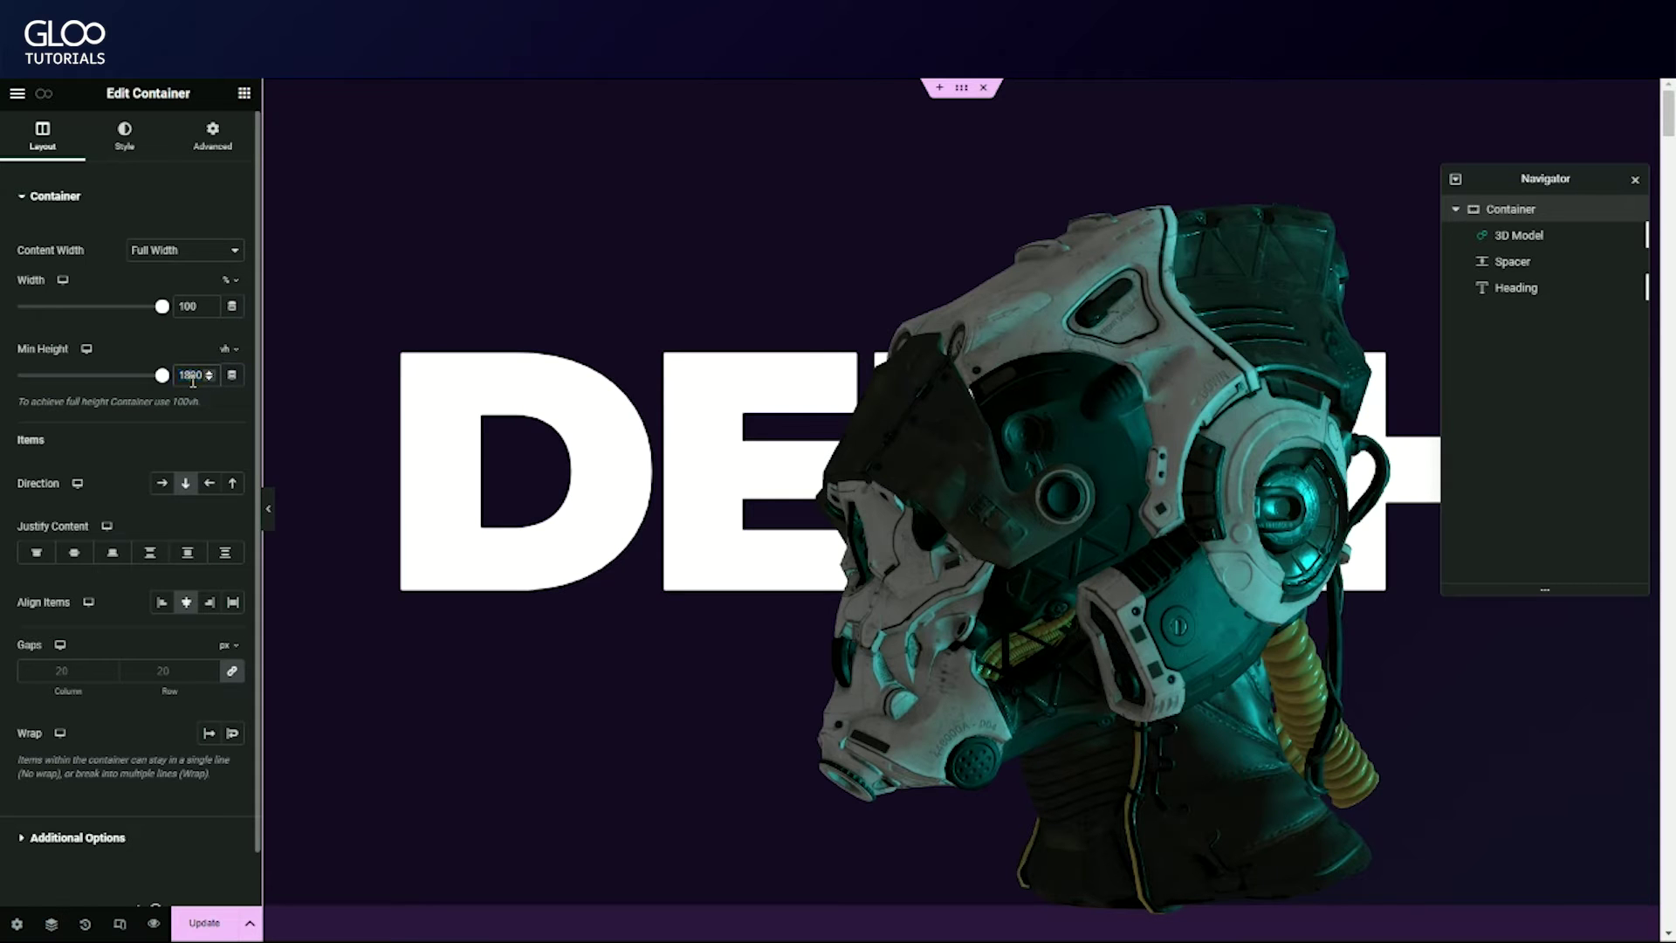
- Select the 3D model and examine its position, offset and z-index settings
{"action": "left_click", "coordinate": [969, 729]}
{"action": "left_click", "coordinate": [193, 137]}
{"action": "scroll", "coordinate": [183, 481], "scroll_direction": "down", "scroll_amount": 5}
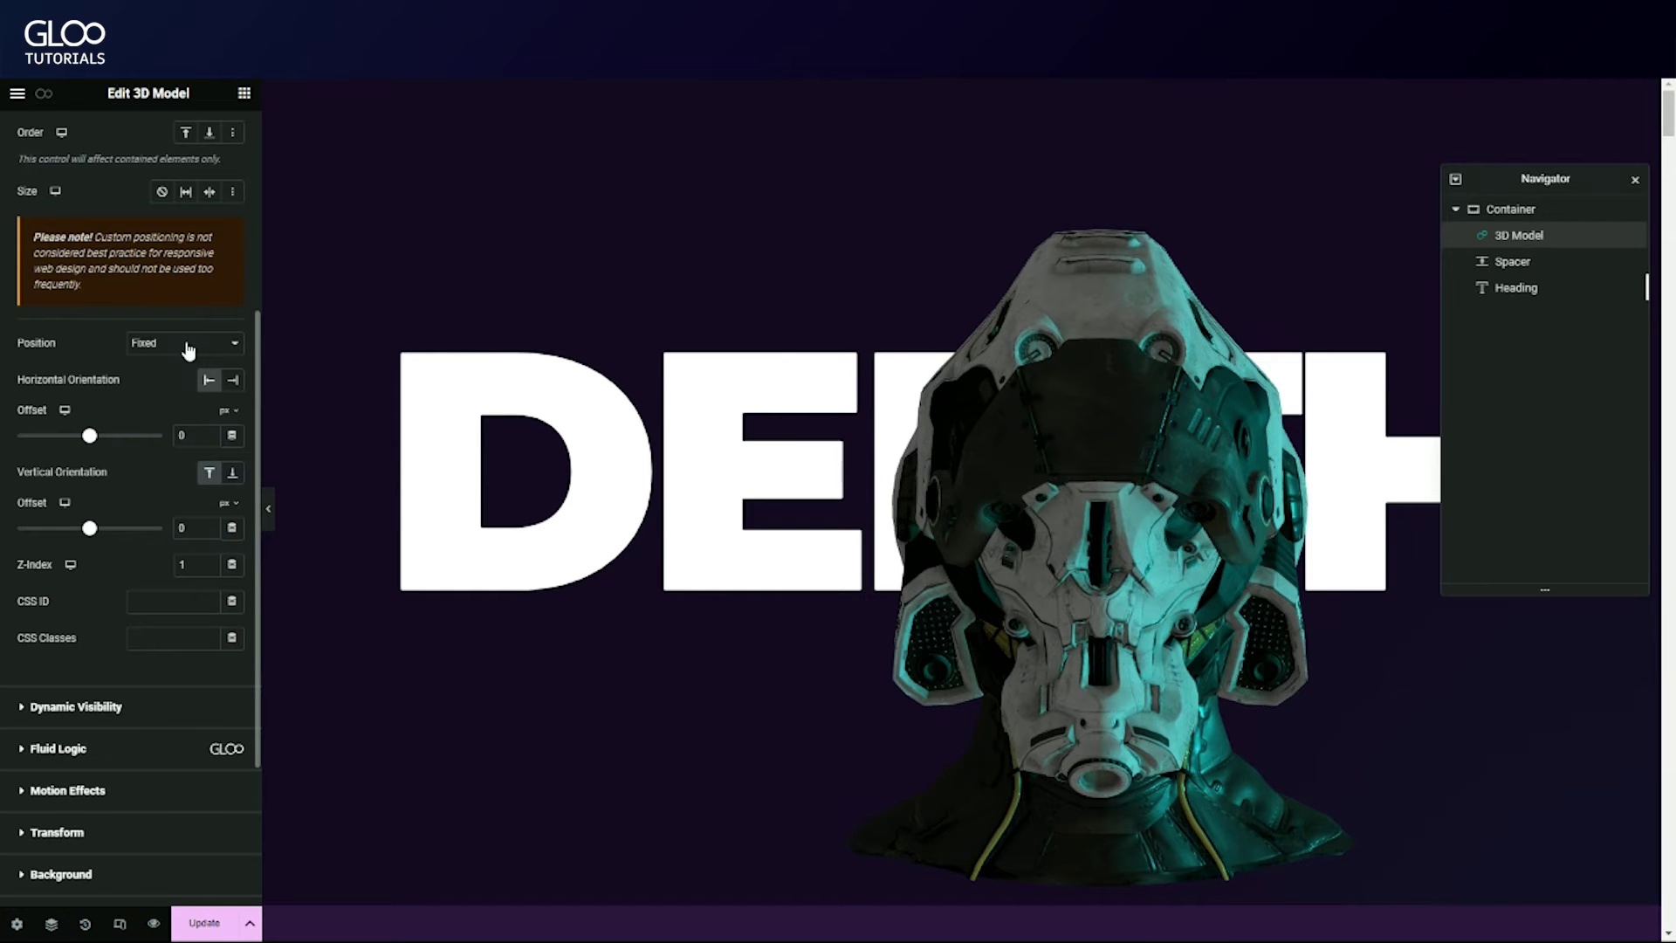
{"action": "left_click", "coordinate": [710, 572]}
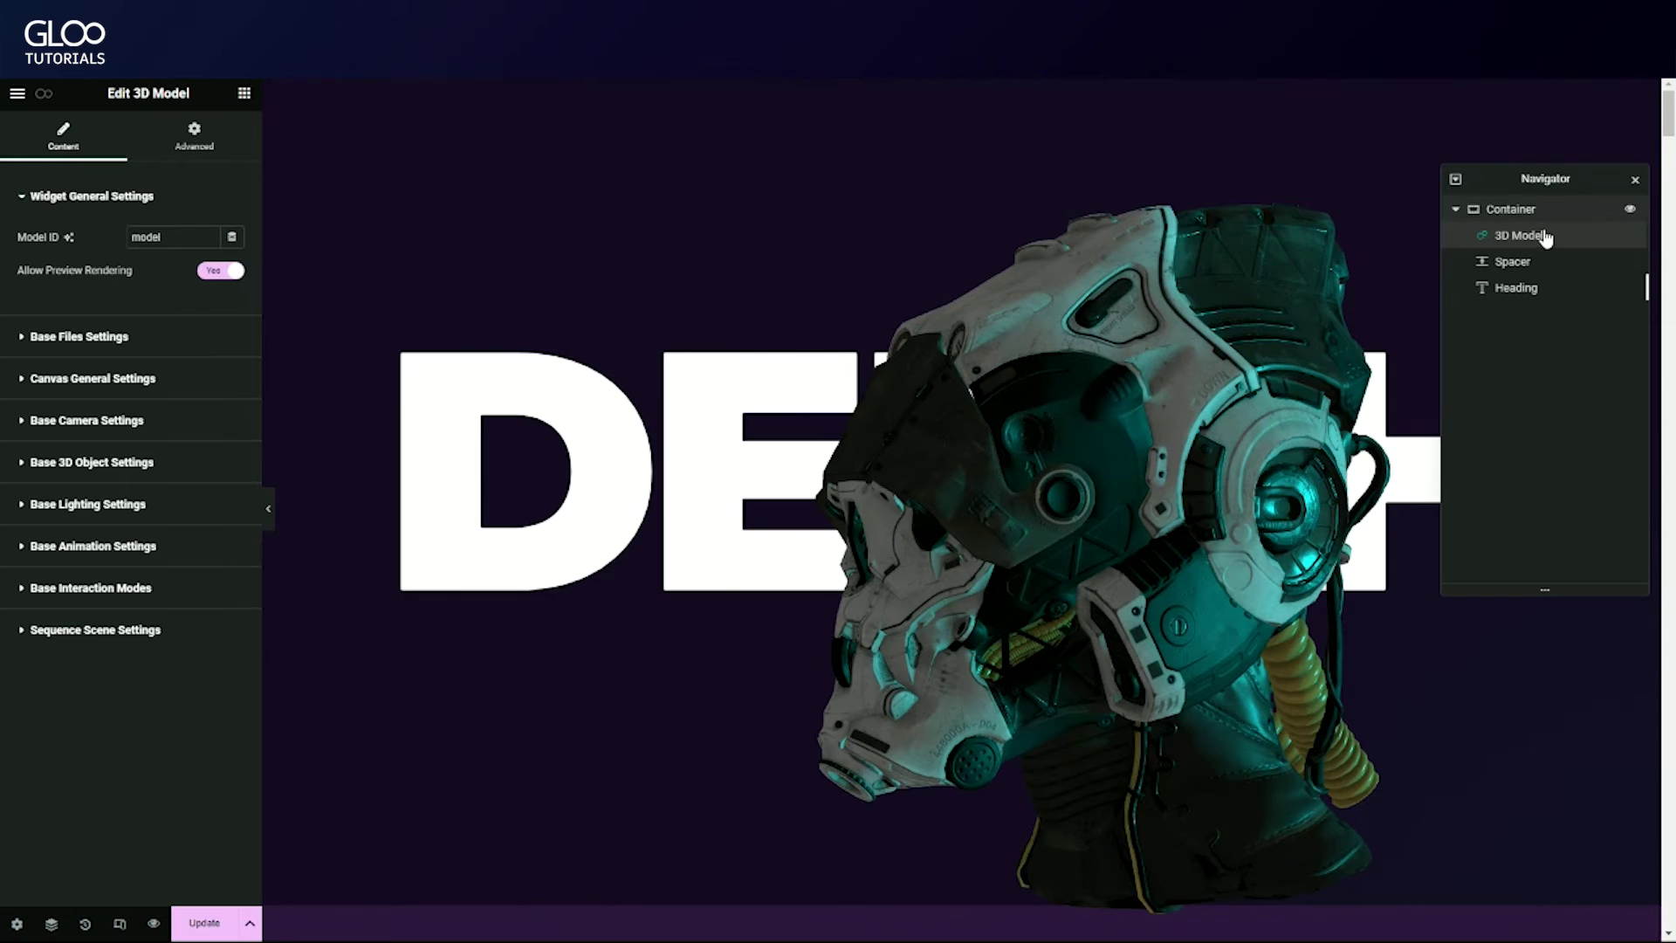
- Review the 3D Model widget's general settings, including the model ID, and its advanced layout options
{"action": "left_click", "coordinate": [92, 196]}
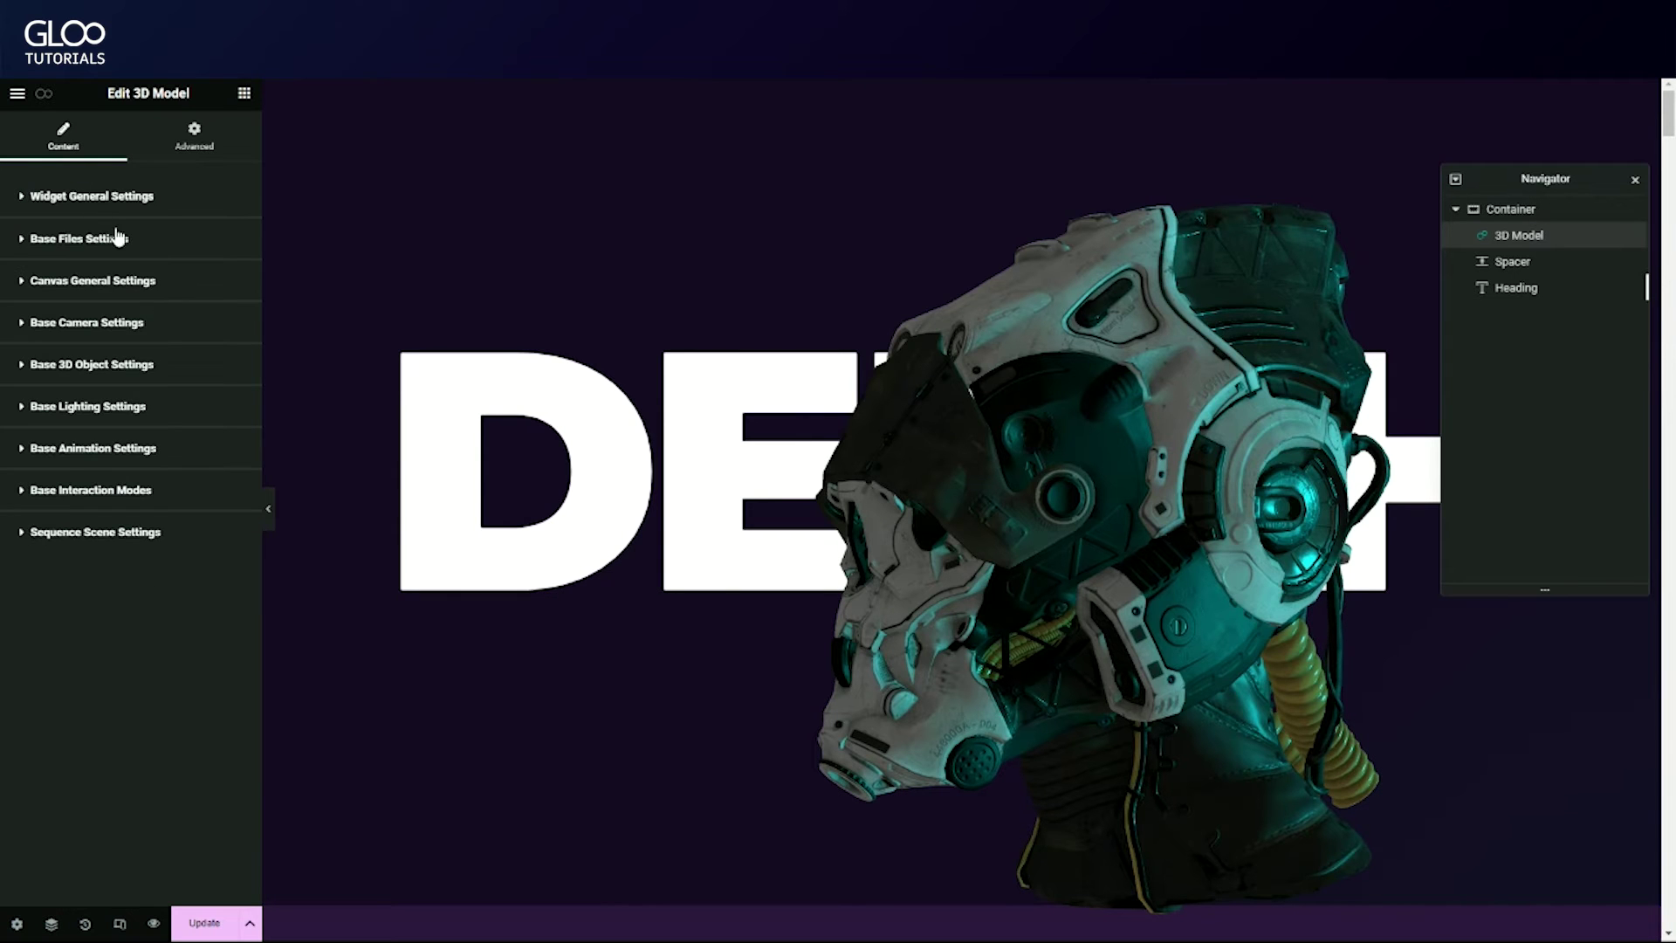
{"action": "left_click", "coordinate": [113, 199]}
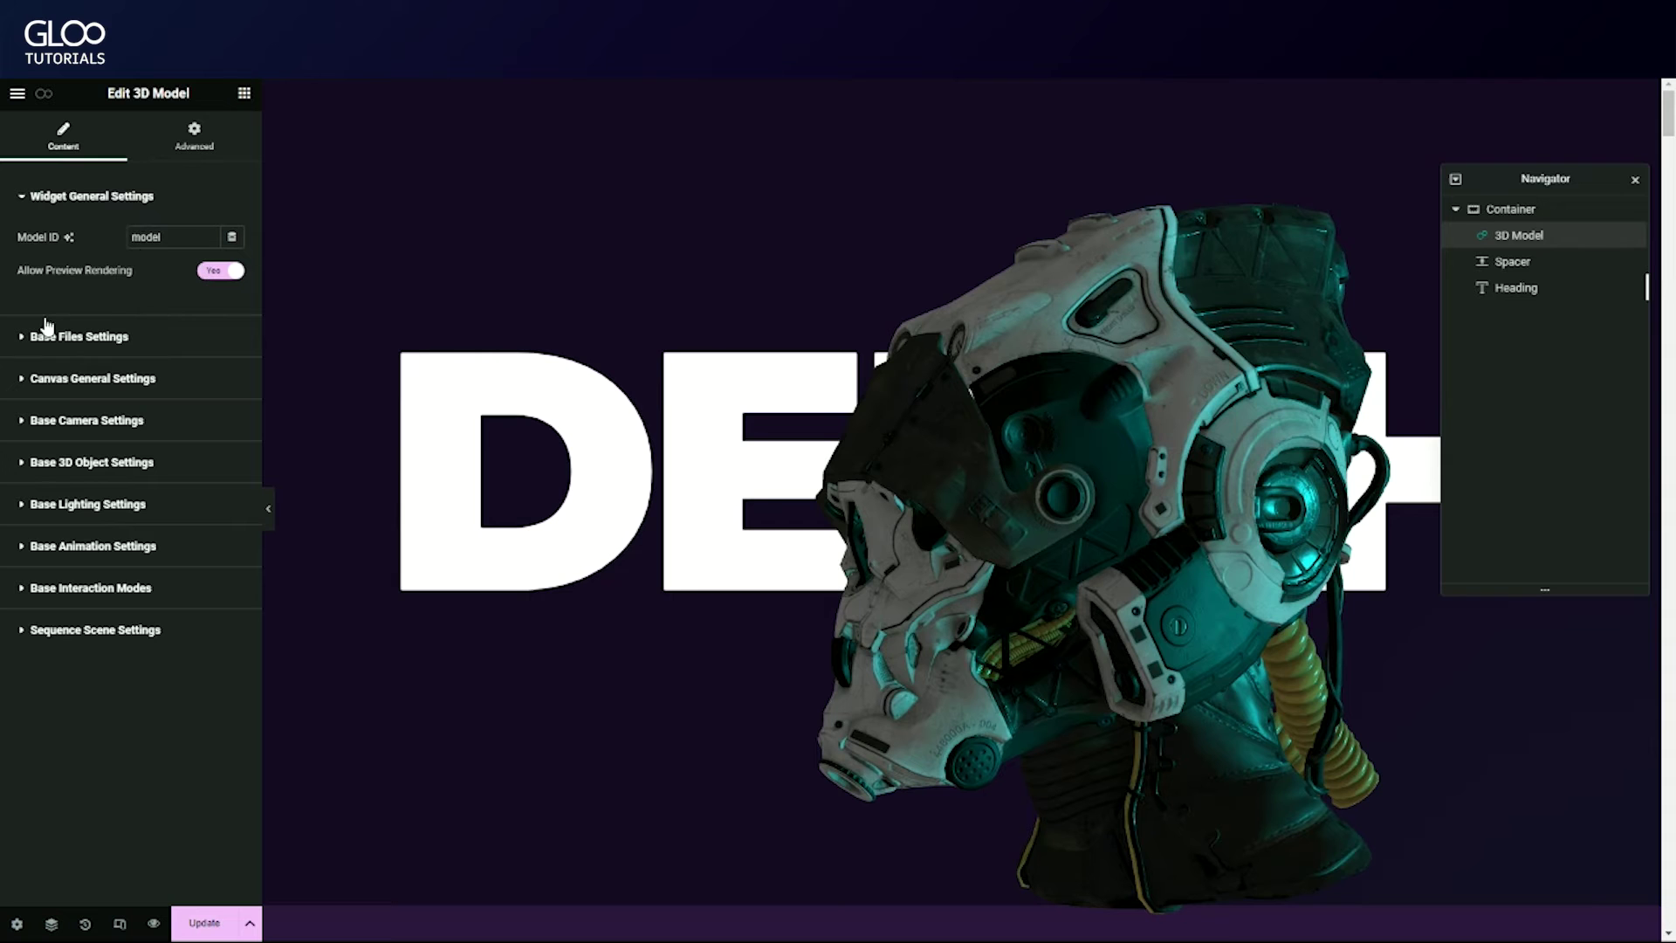
{"action": "left_click", "coordinate": [194, 138]}
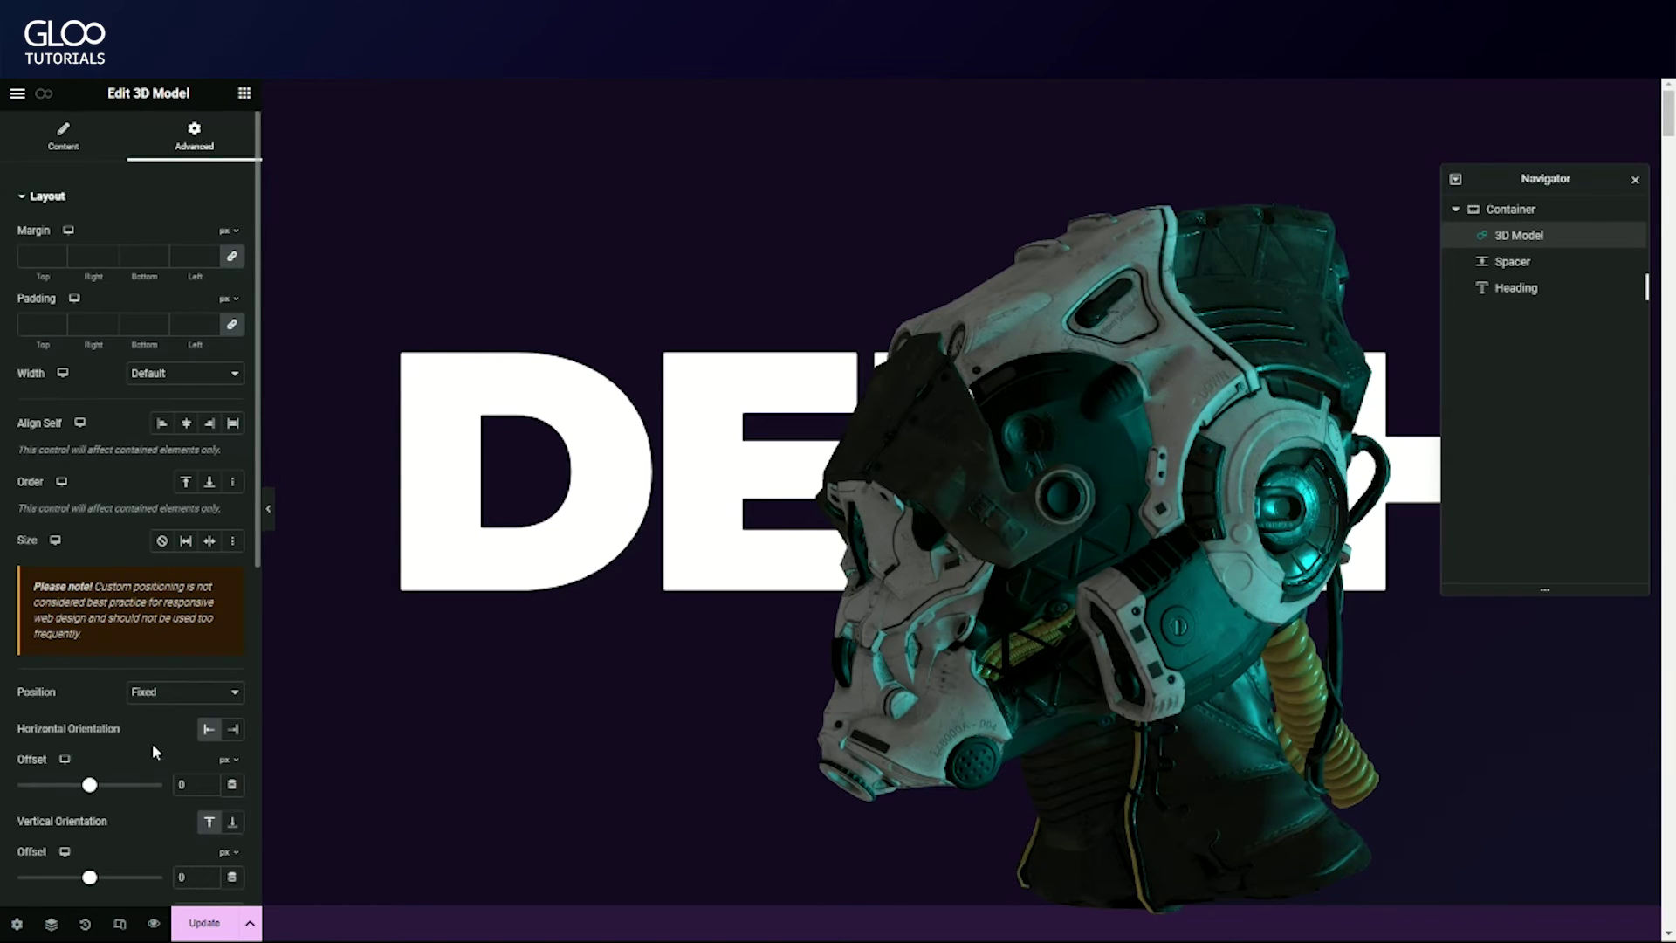
{"action": "scroll", "coordinate": [149, 756], "scroll_direction": "down", "scroll_amount": 4}
{"action": "scroll", "coordinate": [60, 271], "scroll_direction": "up", "scroll_amount": 5}
{"action": "left_click", "coordinate": [62, 136]}
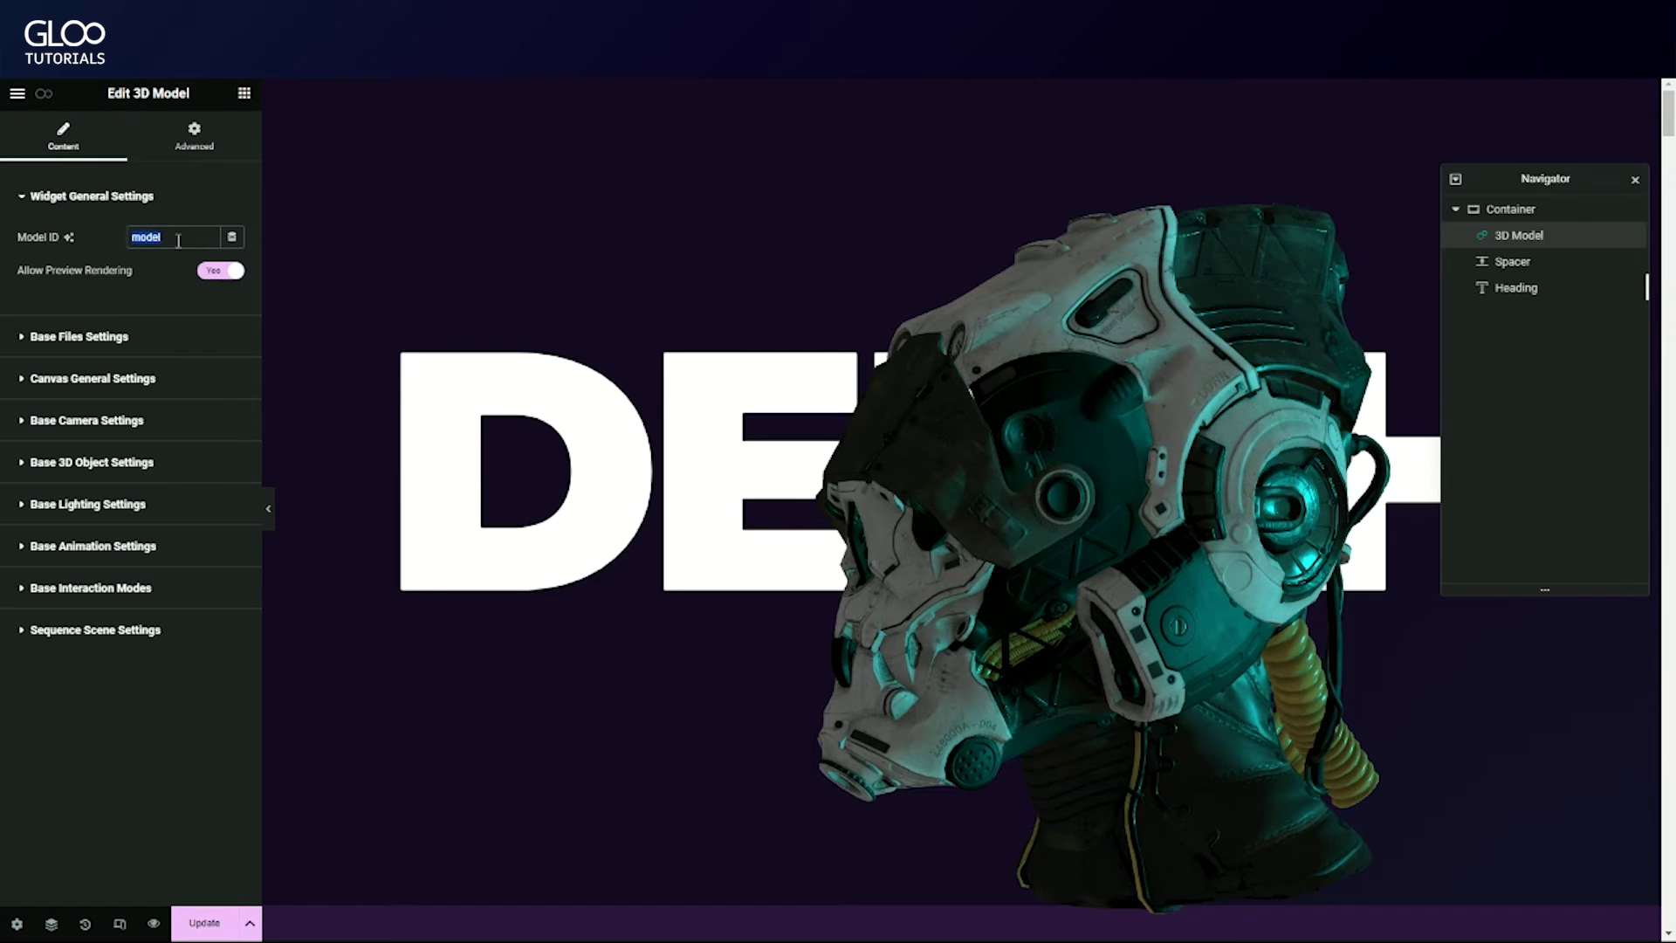
- Turn Allow Preview Rendering off for the 3D model and back on
{"action": "left_click_drag", "start_coordinate": [139, 268], "coordinate": [11, 274]}
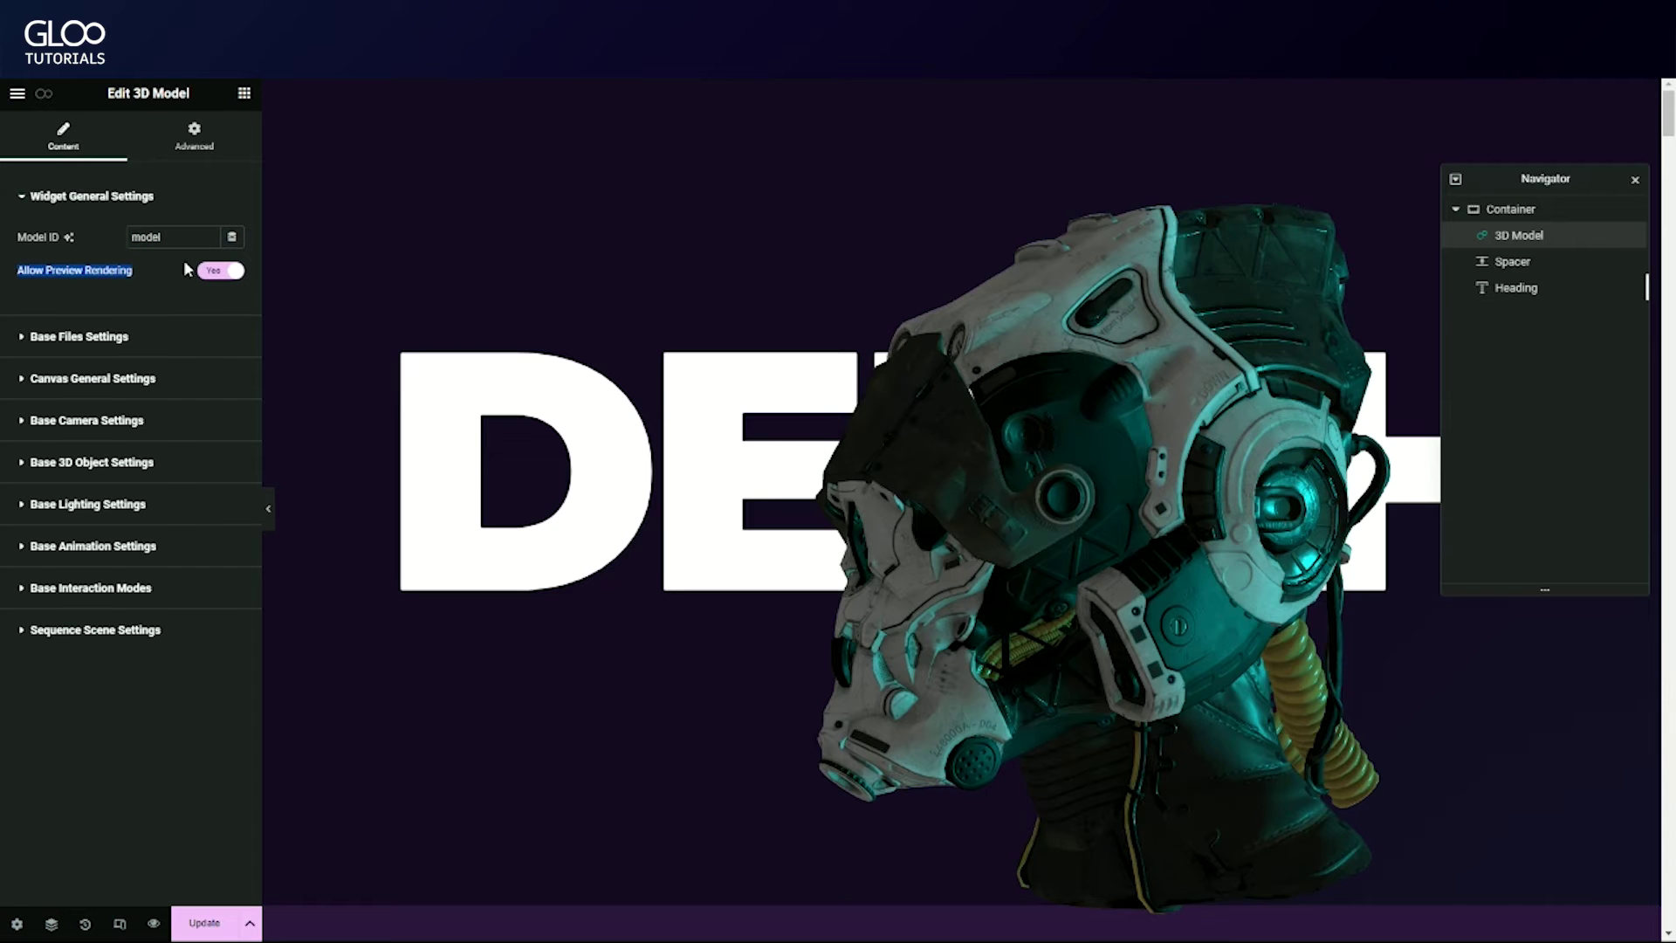
{"action": "left_click", "coordinate": [214, 273]}
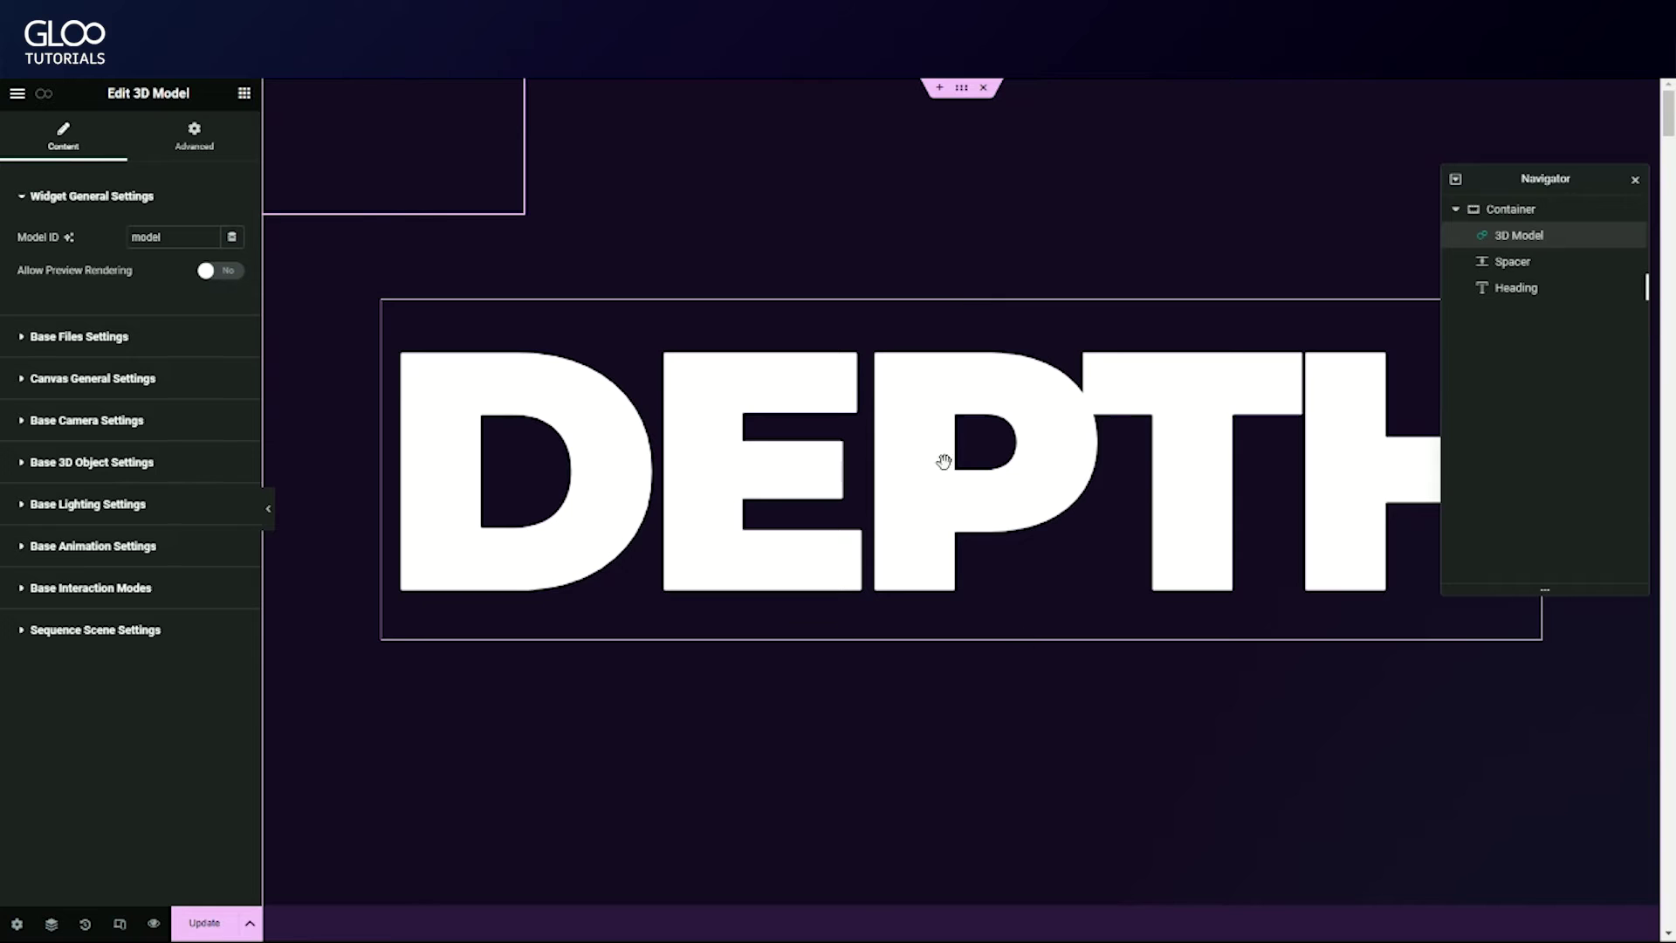
{"action": "left_click", "coordinate": [229, 274]}
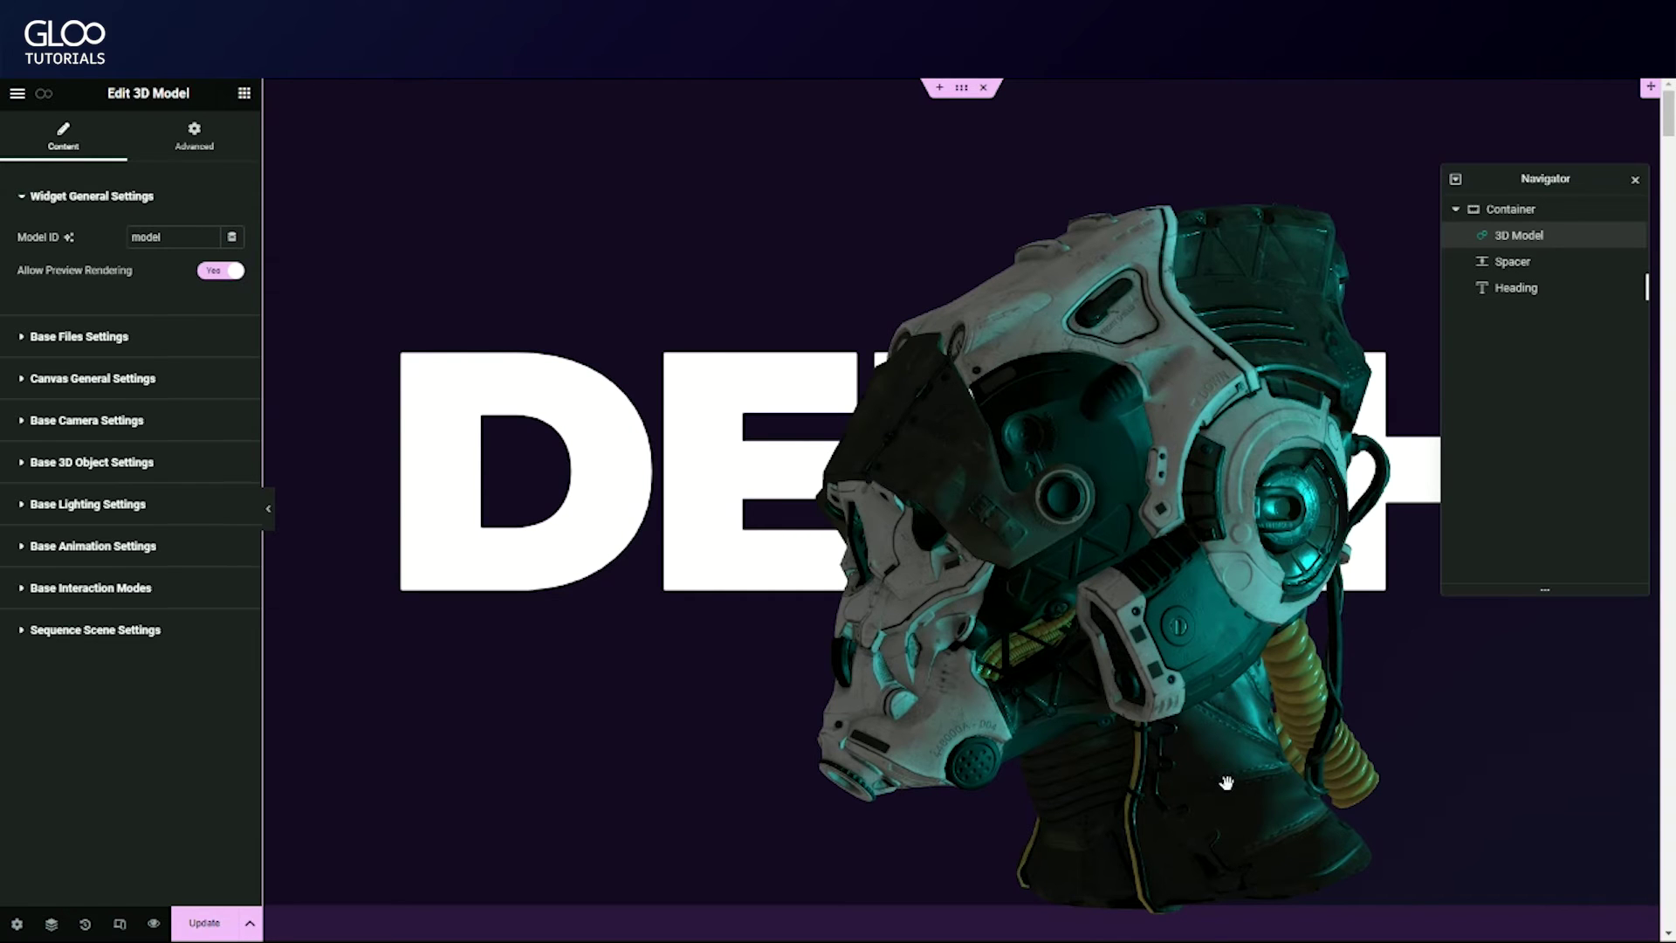
- Open the media library for the high quality 3D model file and close it without choosing another file
{"action": "left_click", "coordinate": [103, 336]}
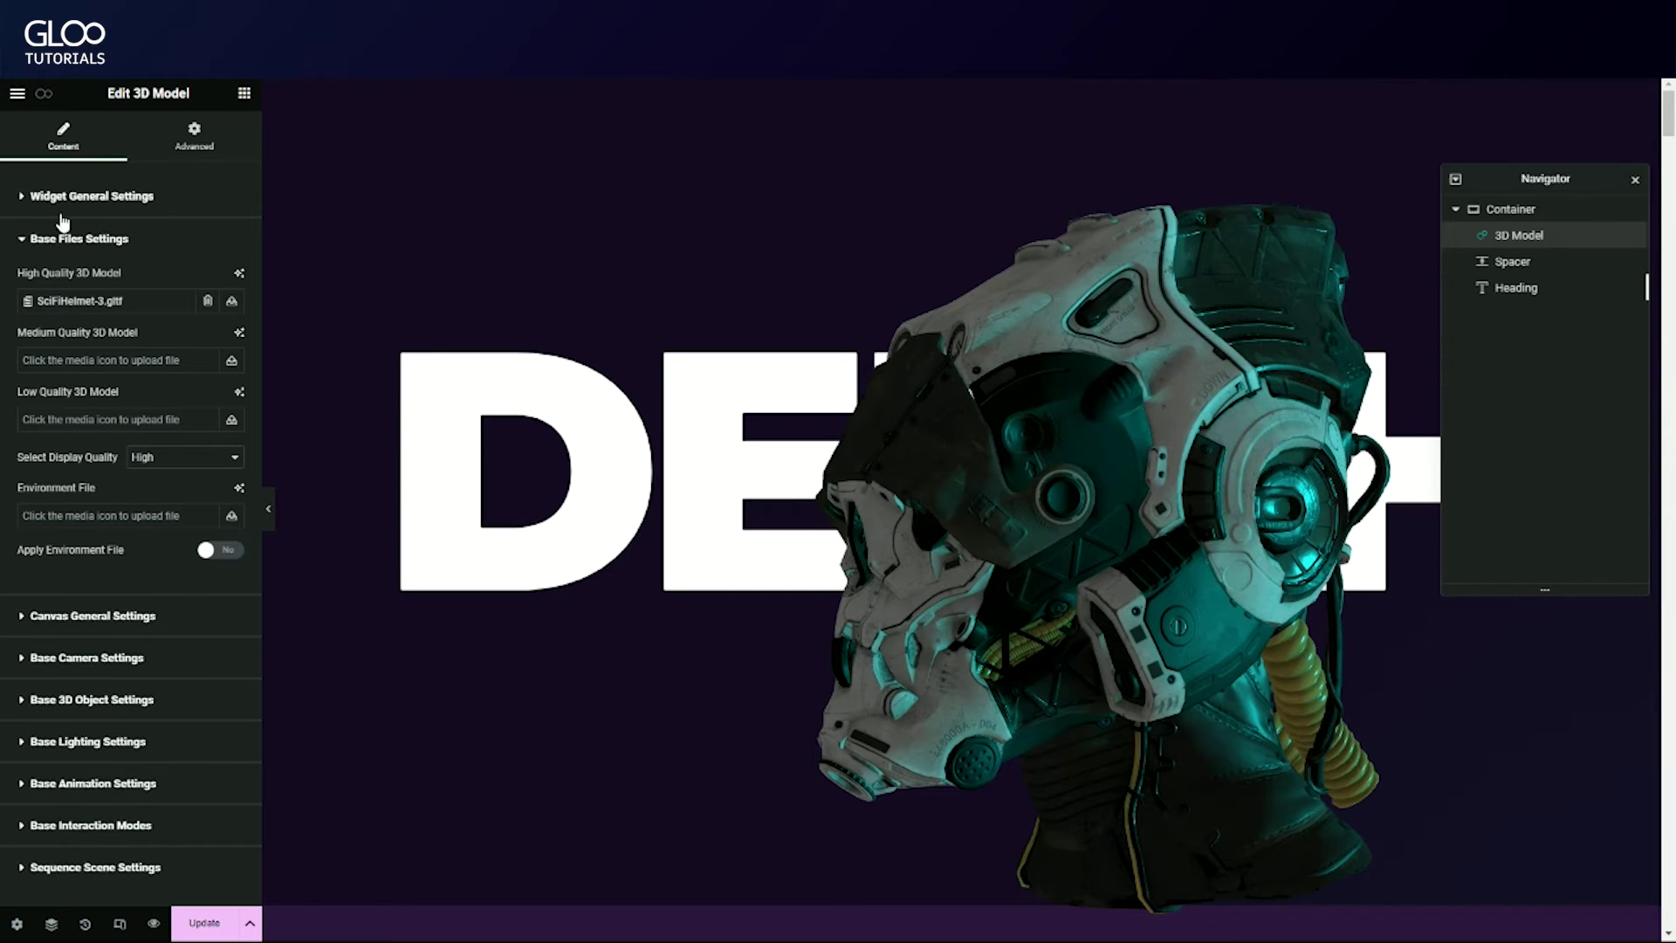
{"action": "left_click", "coordinate": [129, 299]}
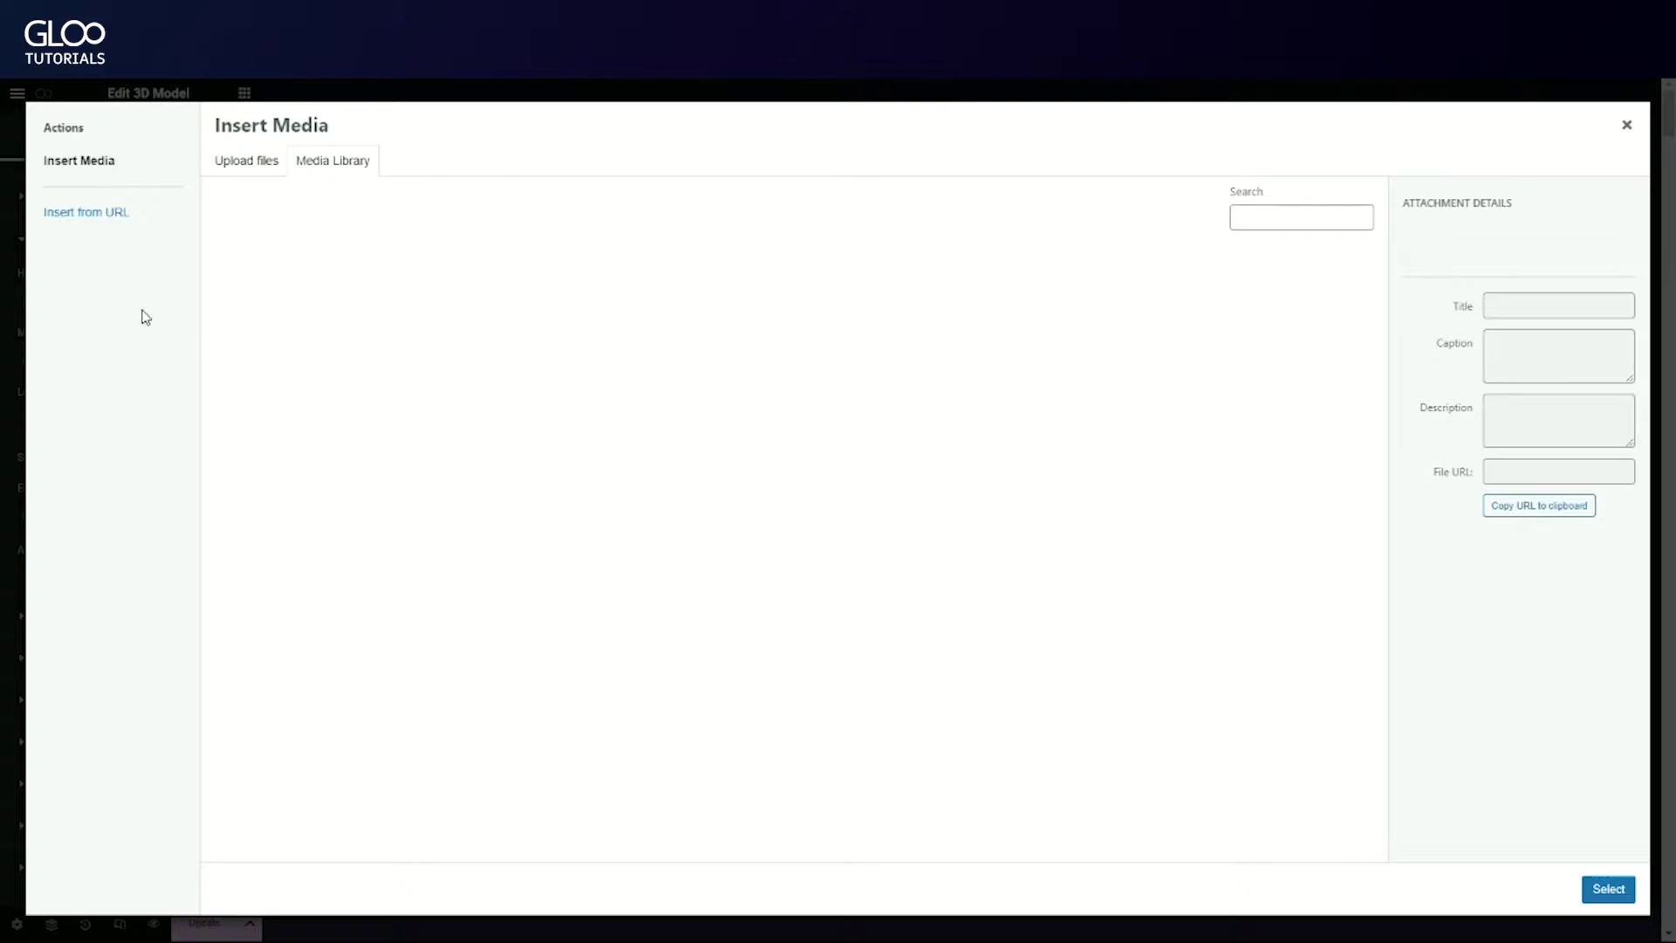
{"action": "left_click", "coordinate": [1627, 125]}
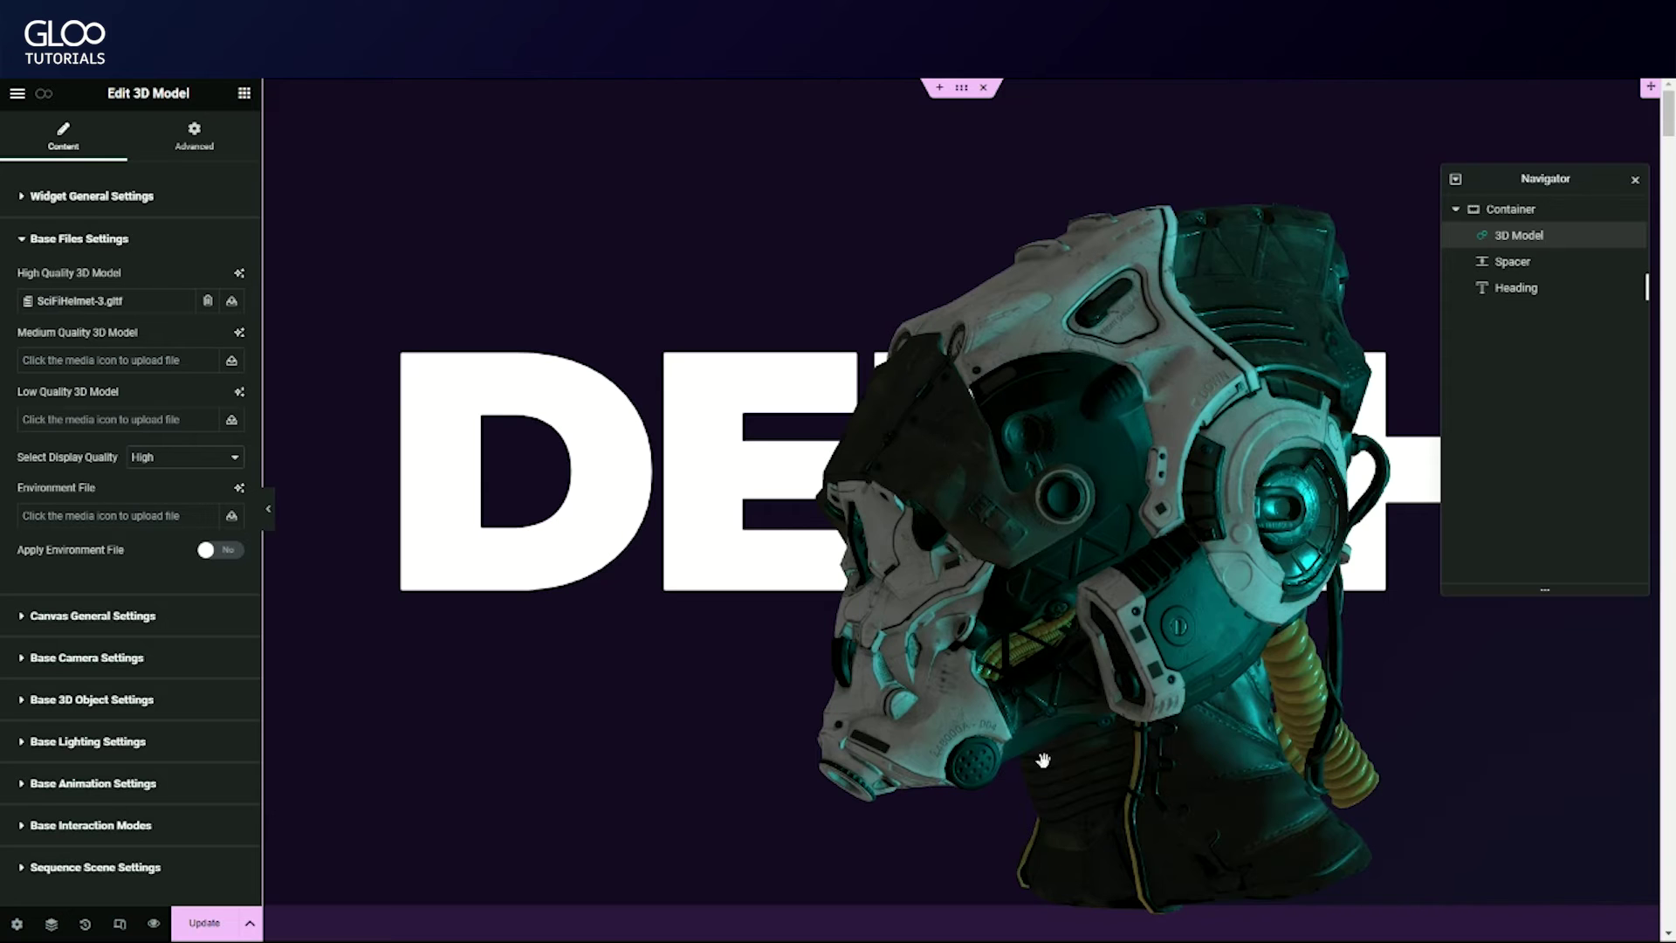
- Rotate the helmet in the preview and view the canvas general settings of the 3D model
{"action": "left_click_drag", "start_coordinate": [1150, 308], "coordinate": [940, 423]}
{"action": "left_click", "coordinate": [87, 239]}
{"action": "left_click", "coordinate": [133, 282]}
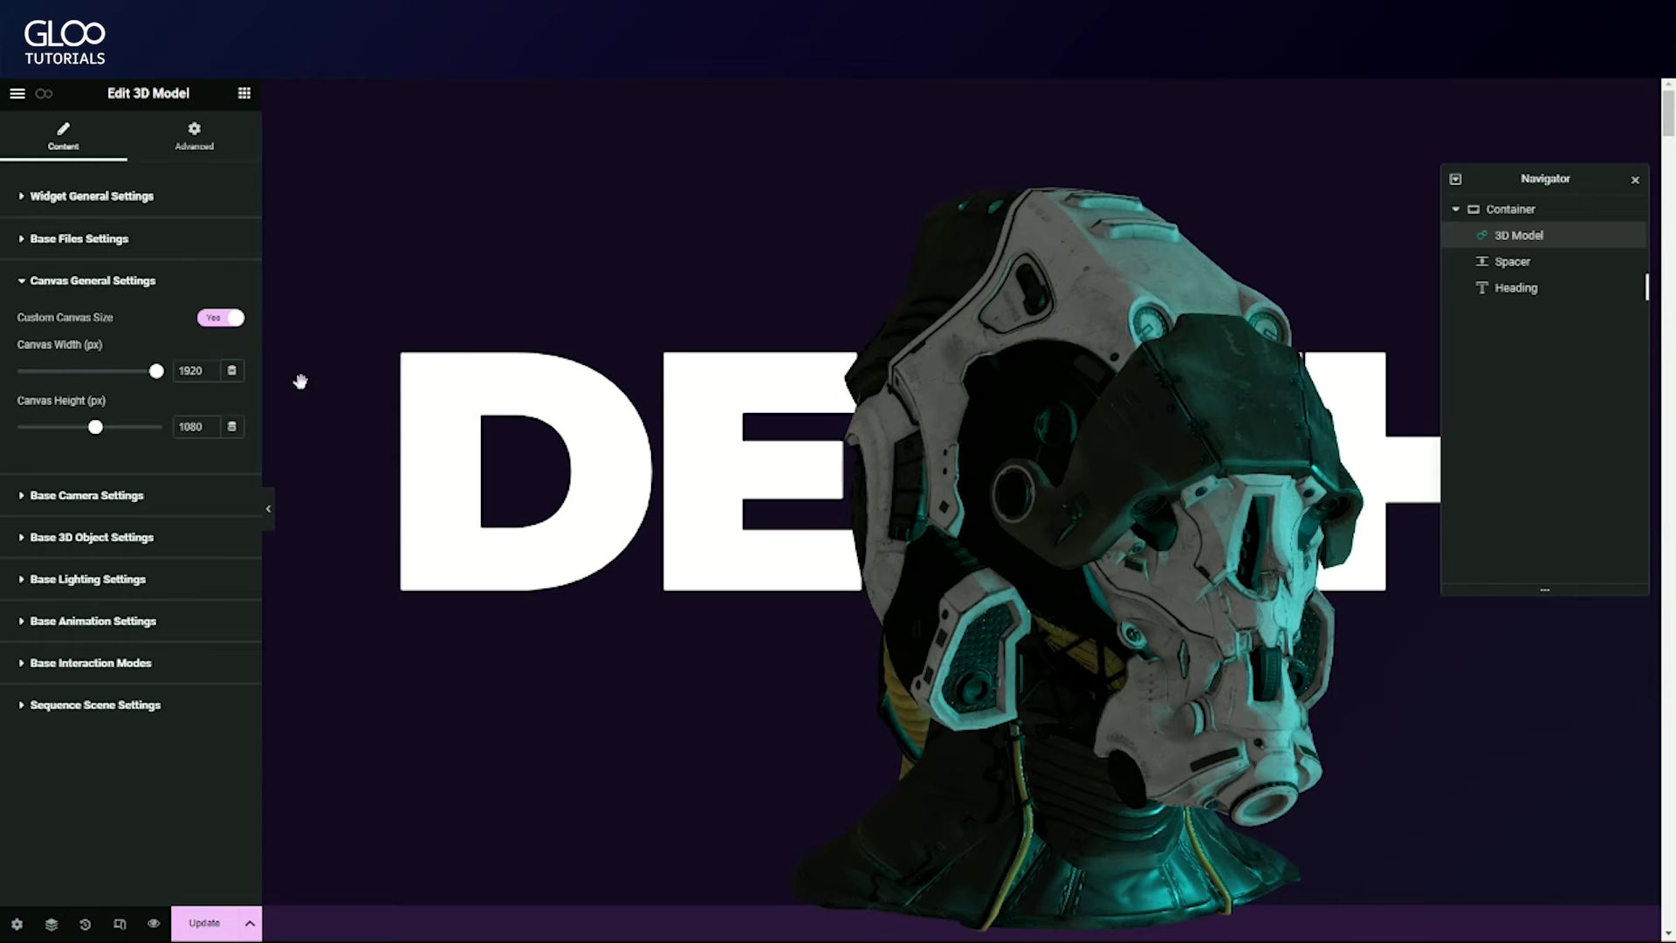
- Examine how the helmet moves across the canvas while going back up the page
{"action": "left_click", "coordinate": [1540, 216]}
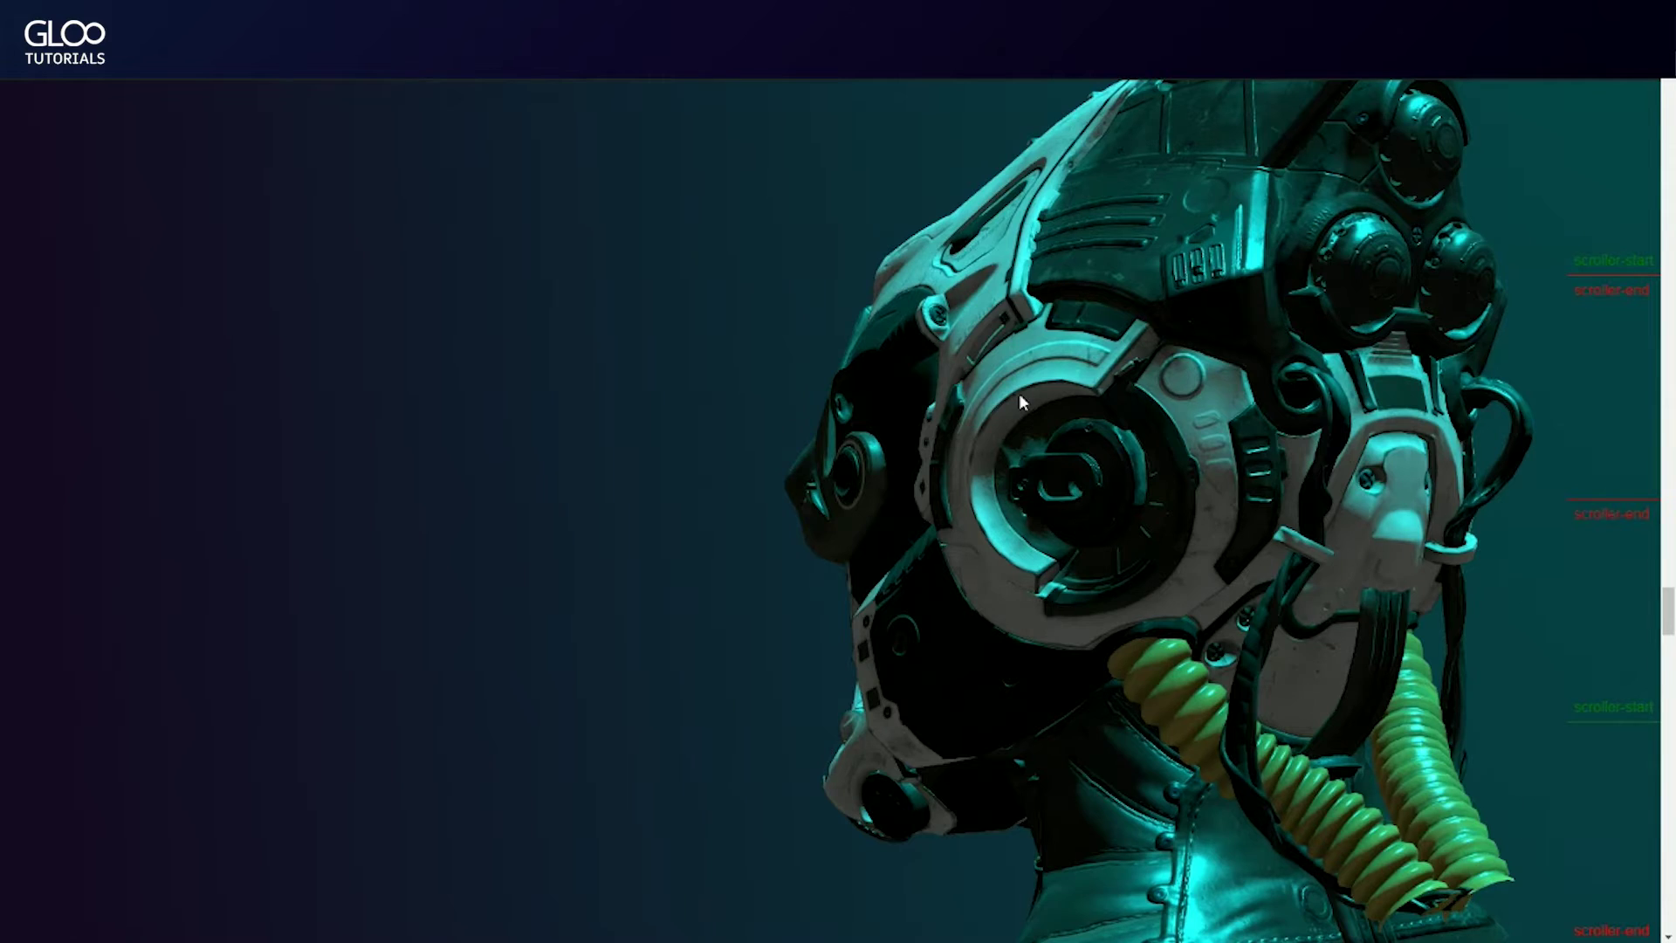
{"action": "scroll", "coordinate": [1019, 391], "scroll_direction": "up", "scroll_amount": 3}
{"action": "scroll", "coordinate": [1022, 393], "scroll_direction": "up", "scroll_amount": 5}
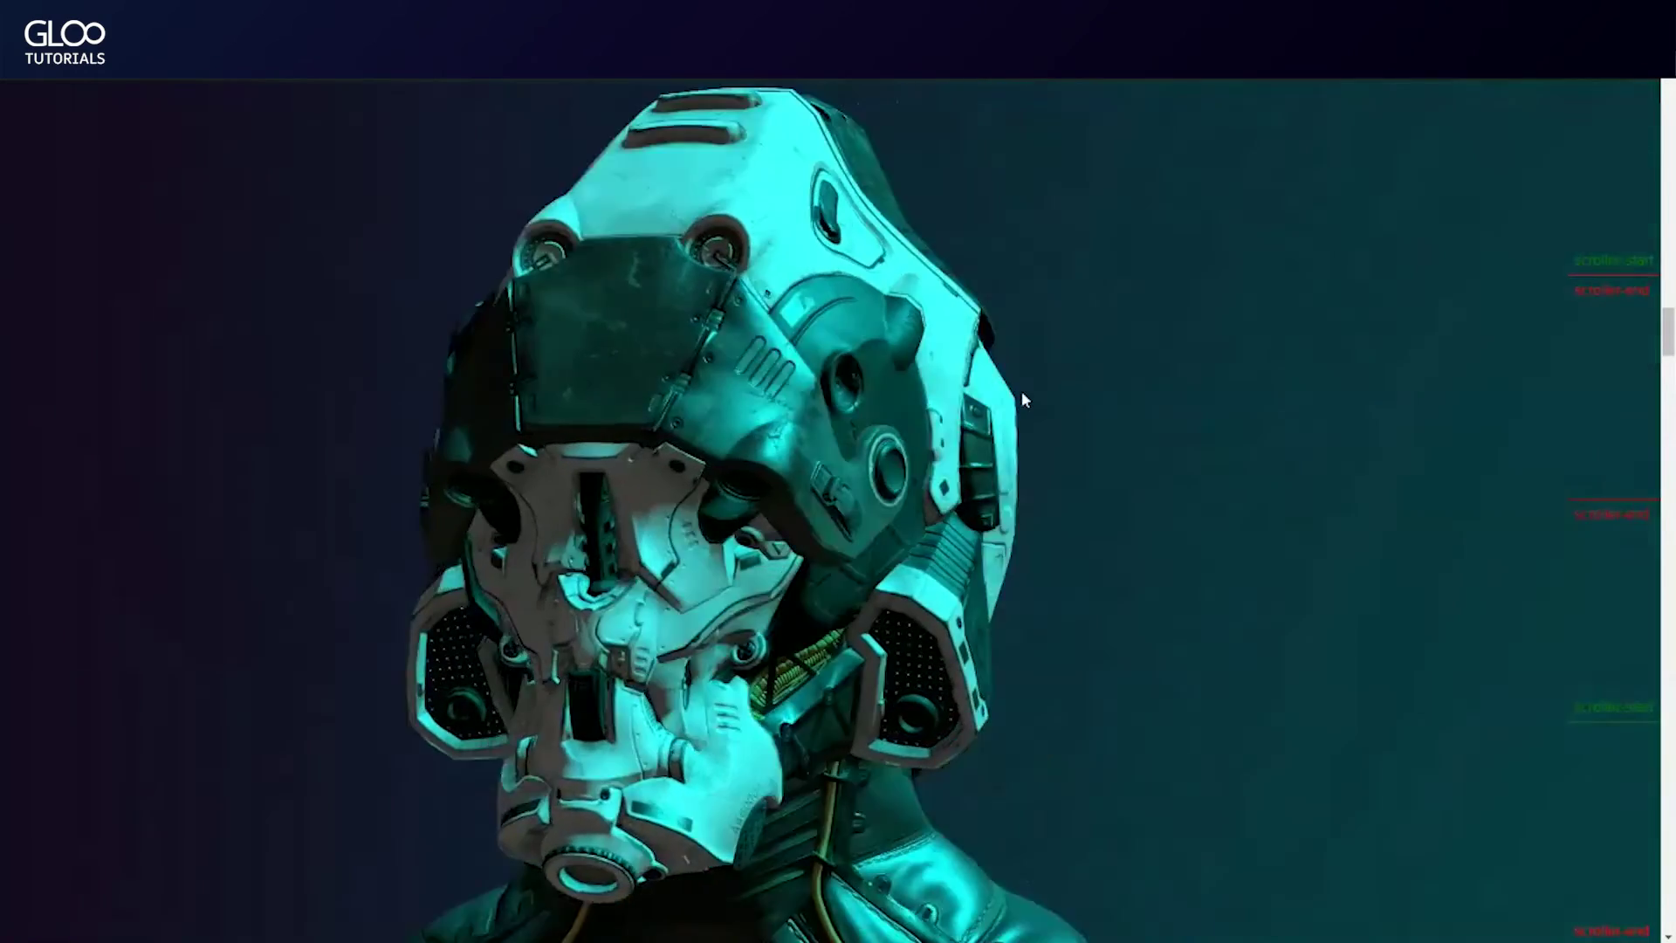
{"action": "scroll", "coordinate": [1024, 400], "scroll_direction": "up", "scroll_amount": 2}
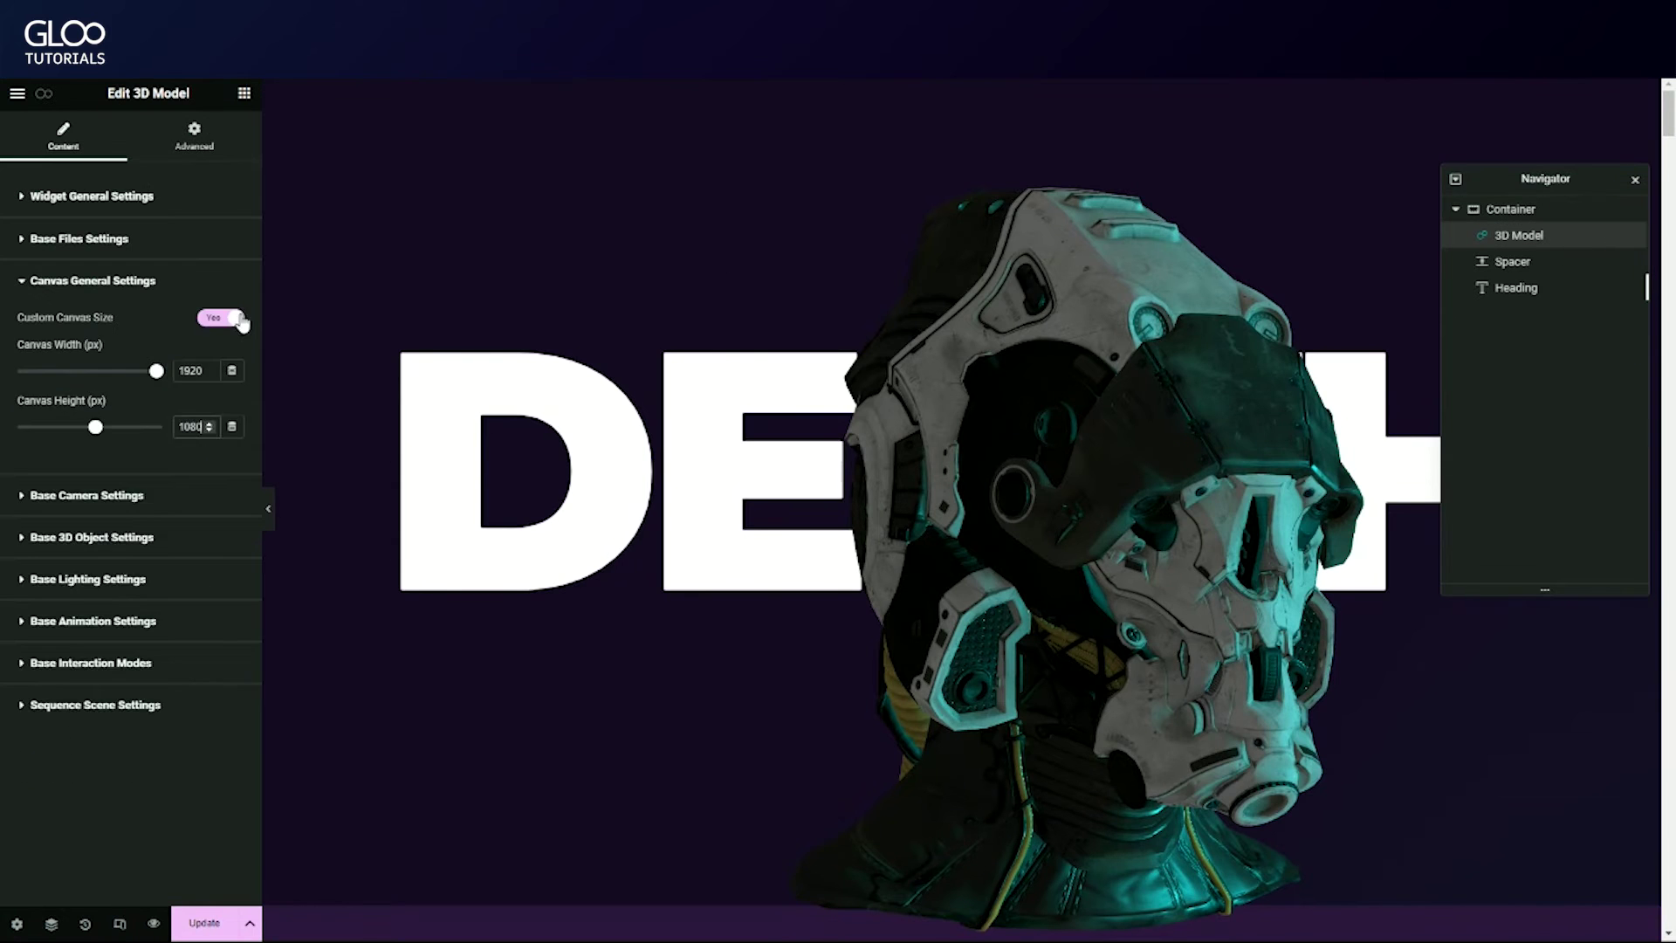
- Turn the custom canvas size off and back on, and close the canvas settings
{"action": "left_click", "coordinate": [225, 317]}
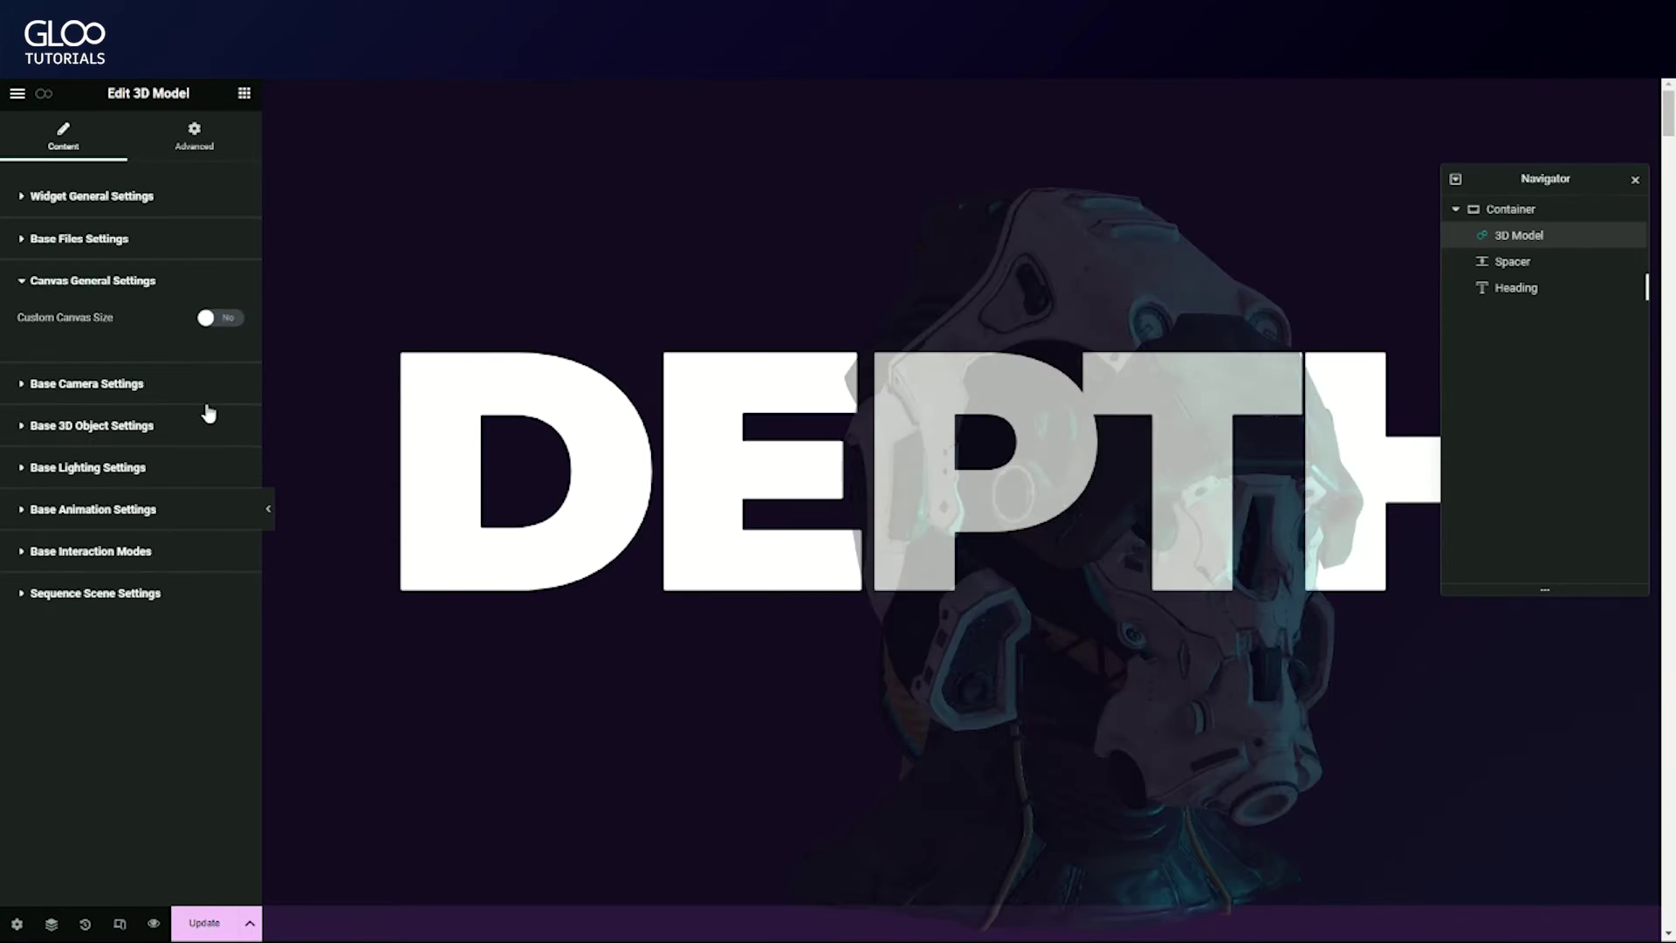
{"action": "left_click", "coordinate": [230, 321]}
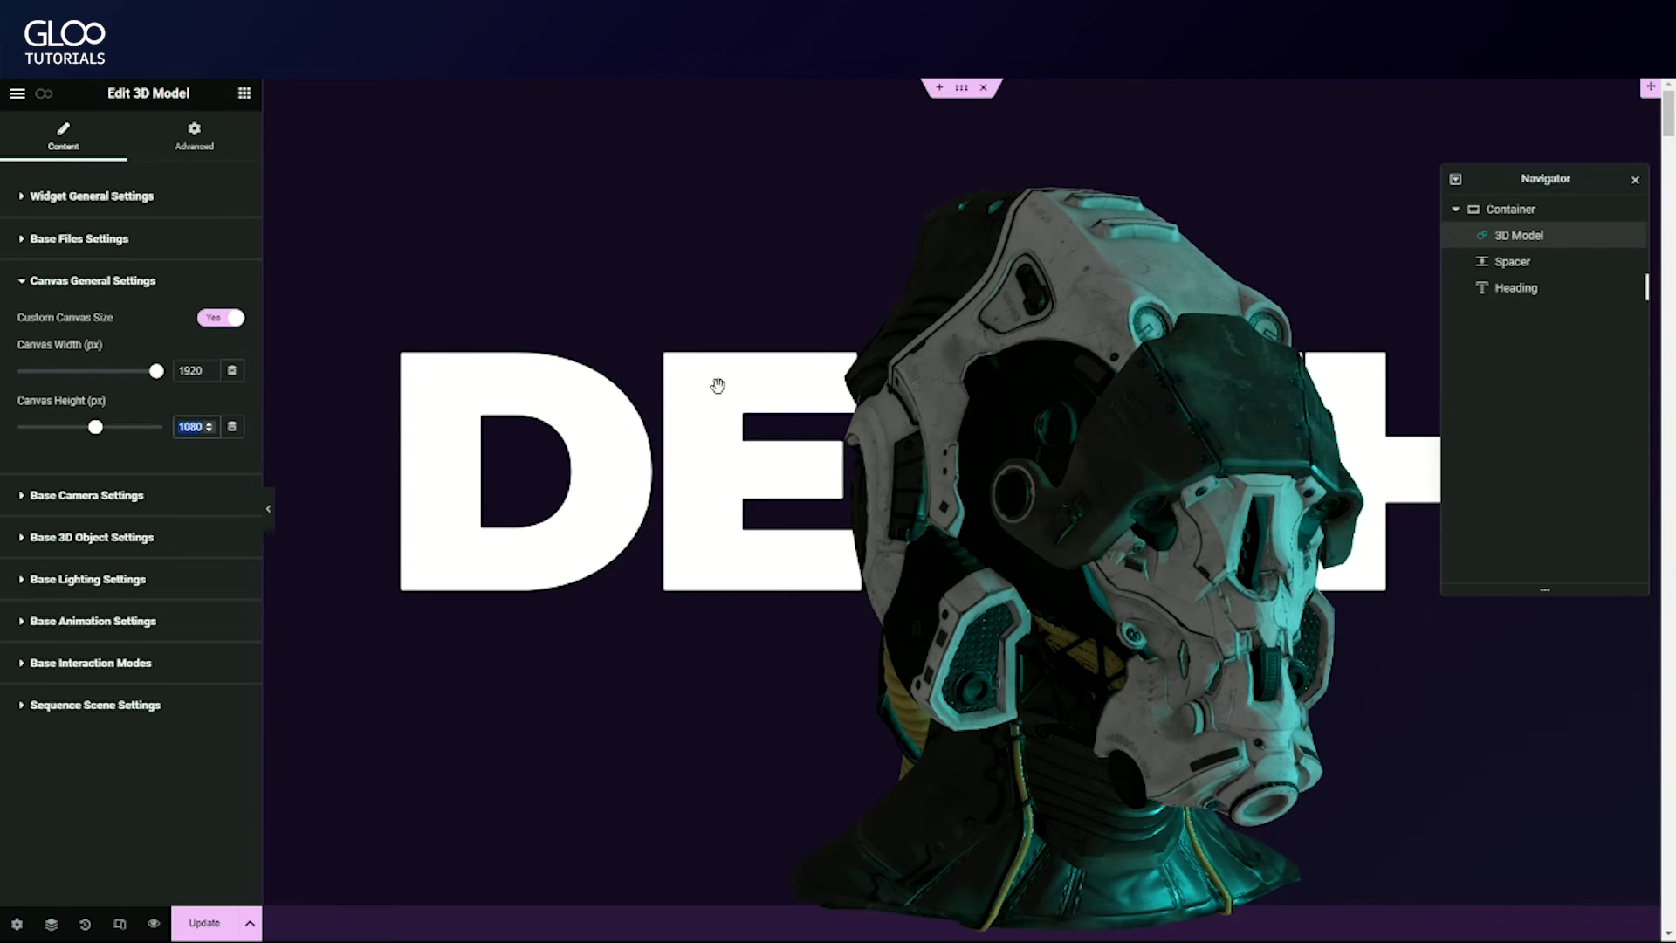
{"action": "left_click", "coordinate": [144, 280]}
- Try base camera fields of view of 119 and 50, and return the field of view to a low value
{"action": "left_click", "coordinate": [150, 325]}
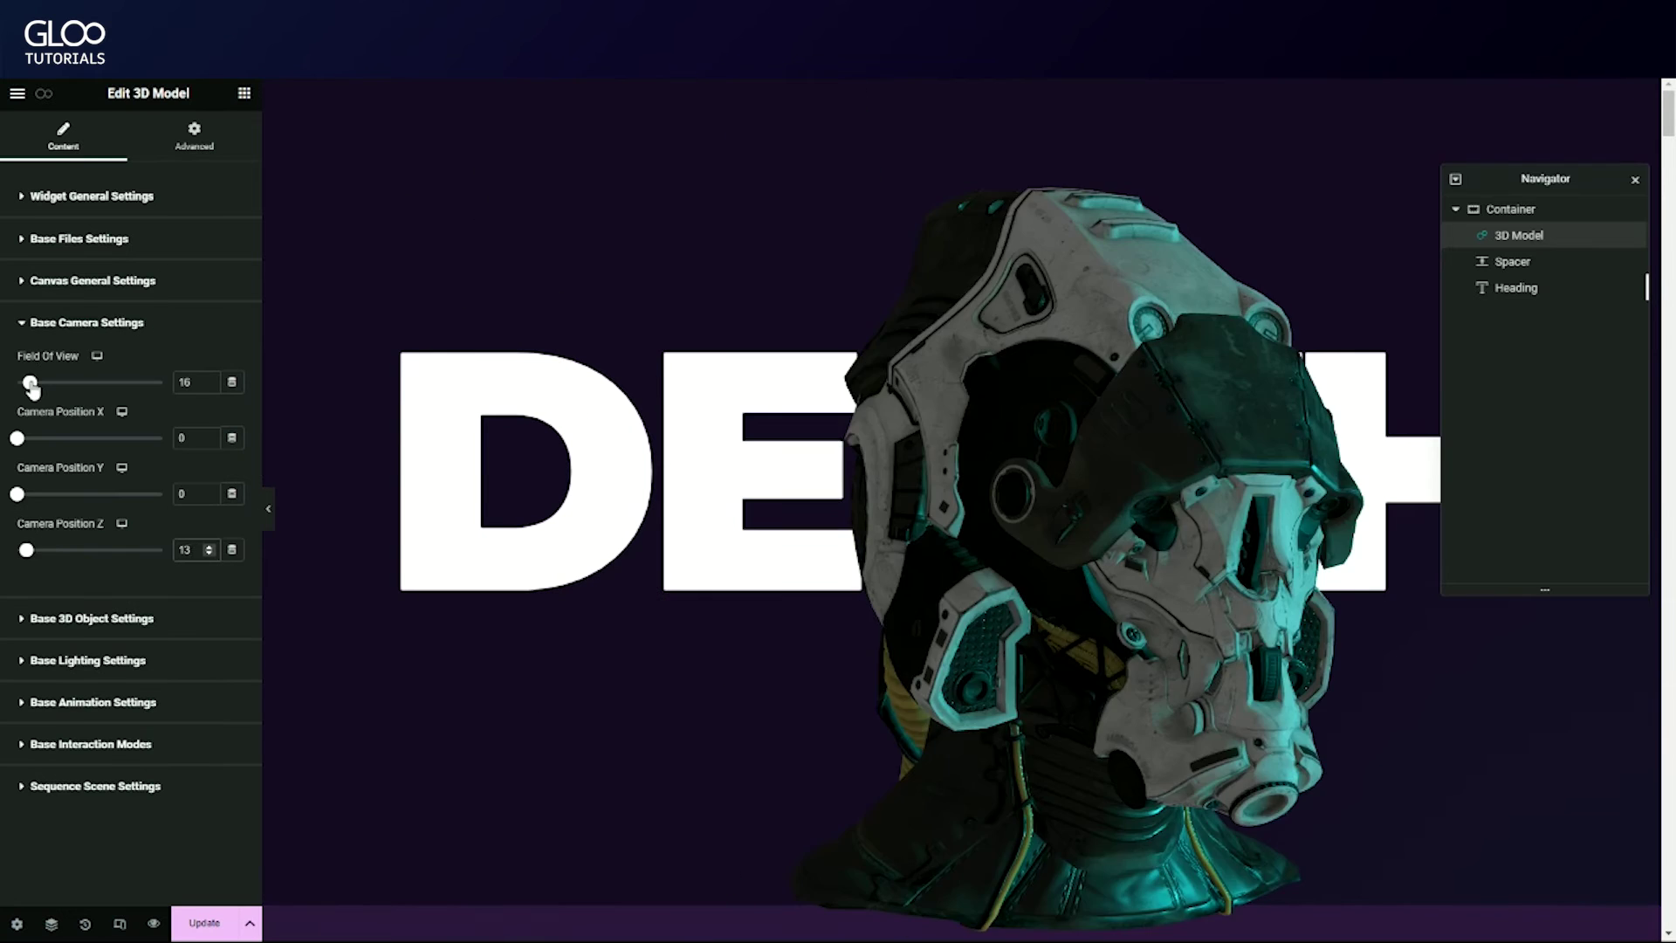
{"action": "left_click", "coordinate": [188, 382]}
{"action": "left_click_drag", "start_coordinate": [30, 382], "coordinate": [112, 382]}
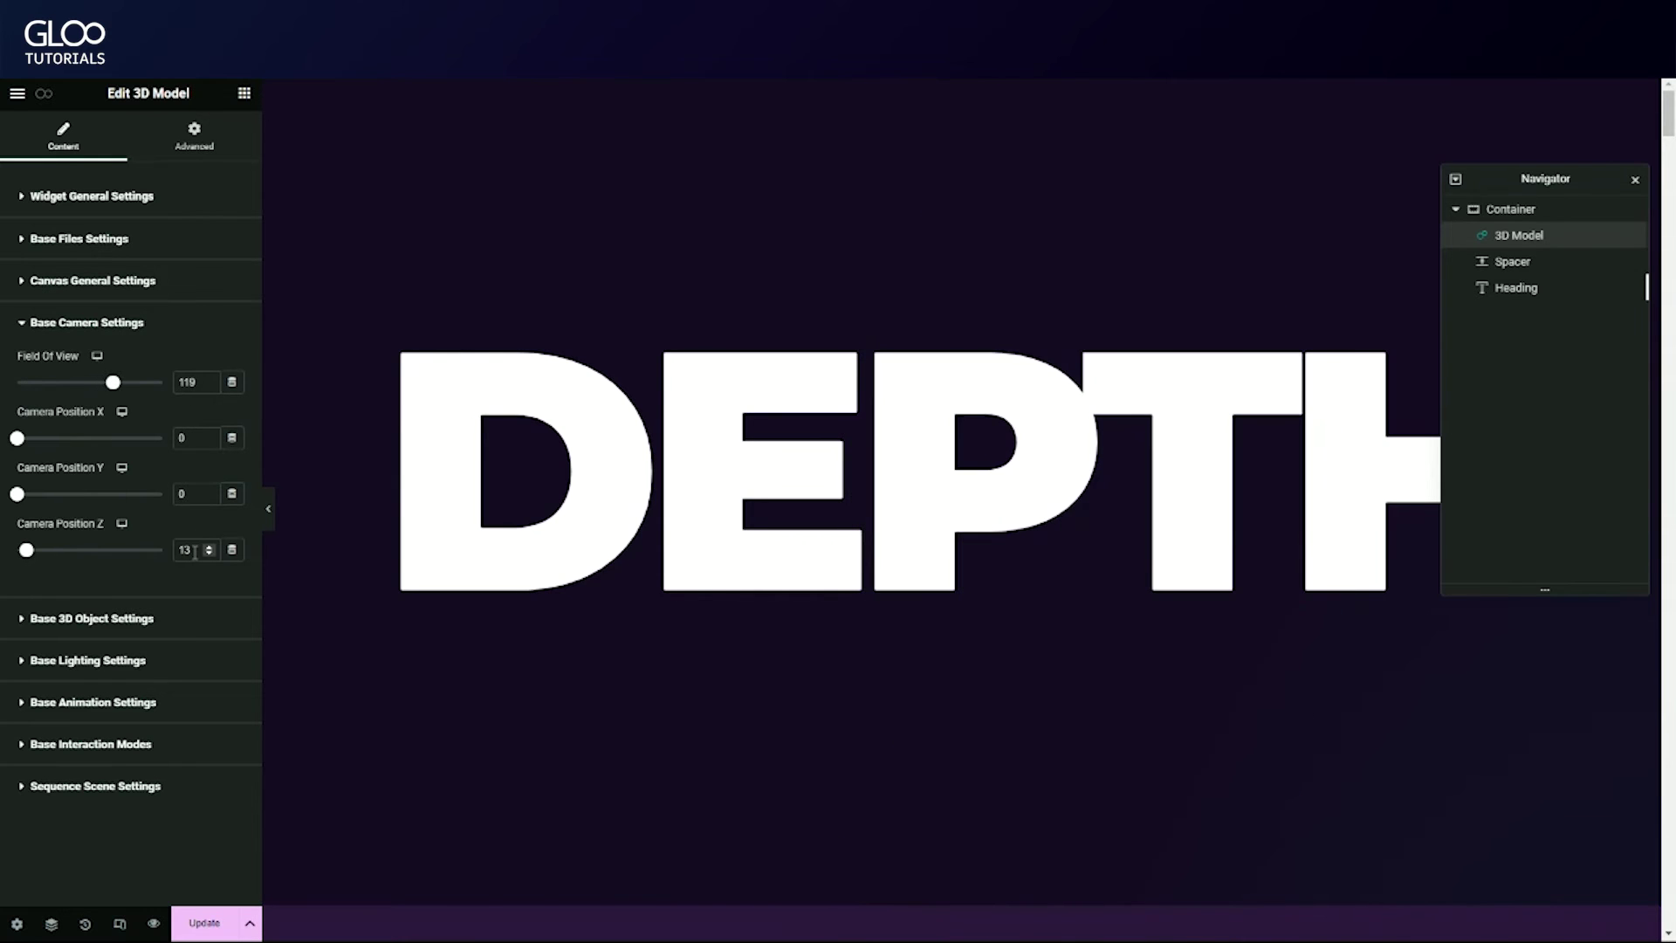
{"action": "left_click", "coordinate": [57, 383]}
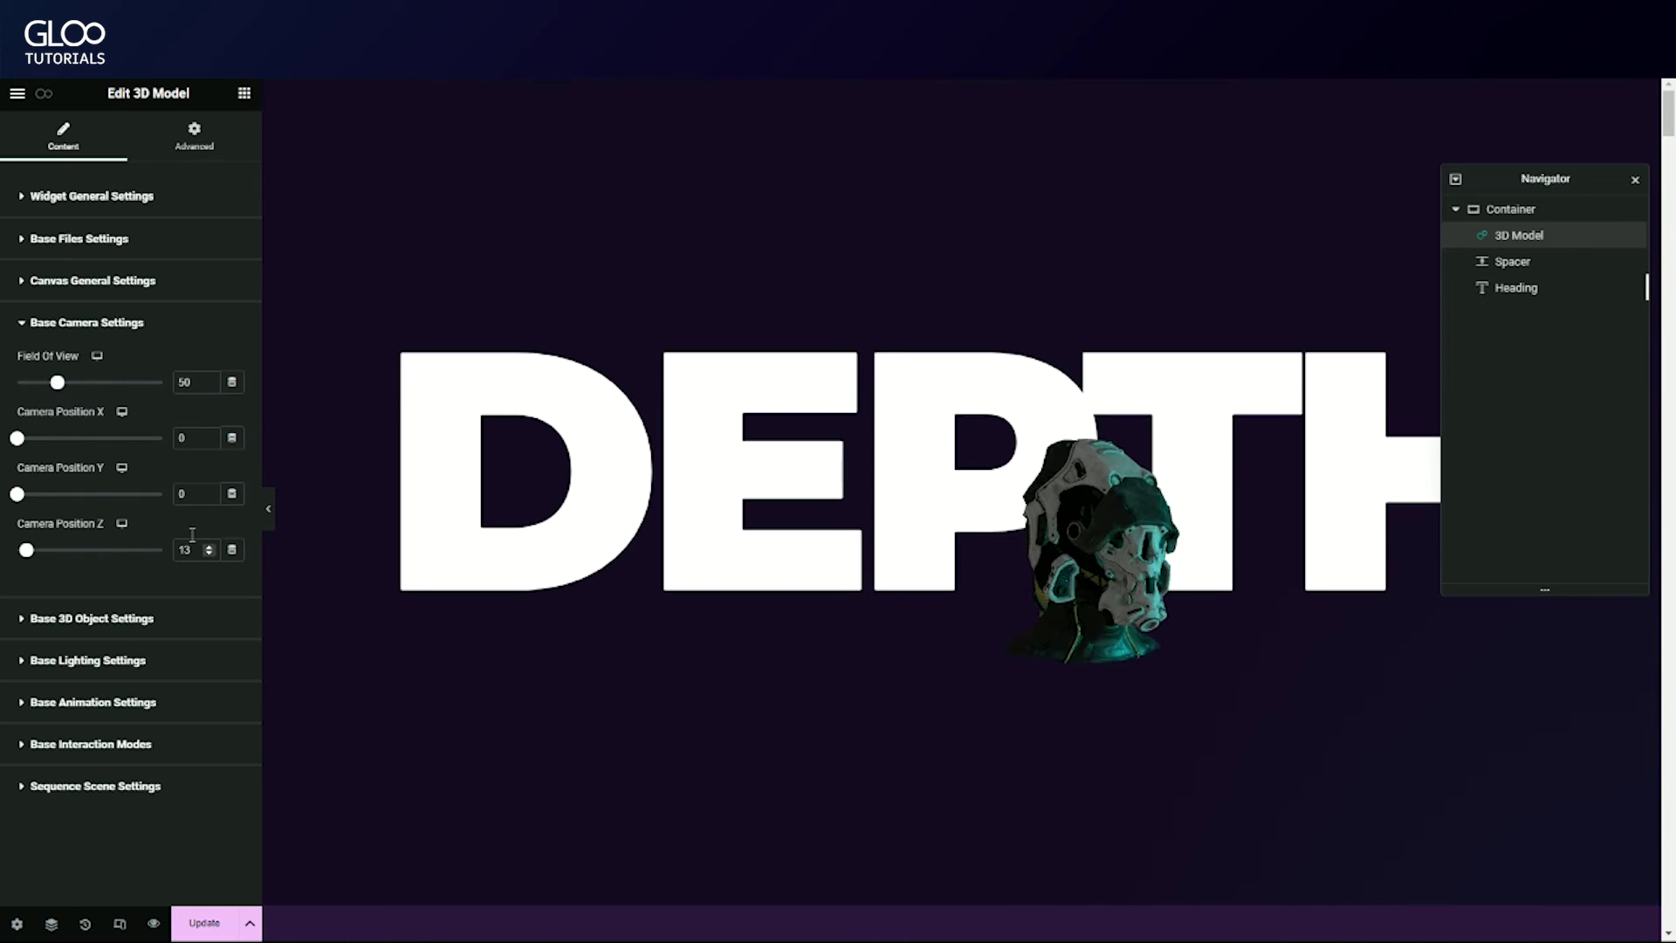
{"action": "left_click_drag", "start_coordinate": [57, 382], "coordinate": [31, 382]}
- Try other base camera values, including Camera Position Y values of 1 and 4
{"action": "key", "text": "BackSpace"}
{"action": "key", "text": "BackSpace"}
{"action": "type", "text": "15"}
{"action": "key", "text": "BackSpace"}
{"action": "key", "text": "BackSpace"}
{"action": "type", "text": "0"}
{"action": "double_click", "coordinate": [193, 494]}
{"action": "type", "text": "1"}
{"action": "key", "text": "BackSpace"}
{"action": "type", "text": "4"}
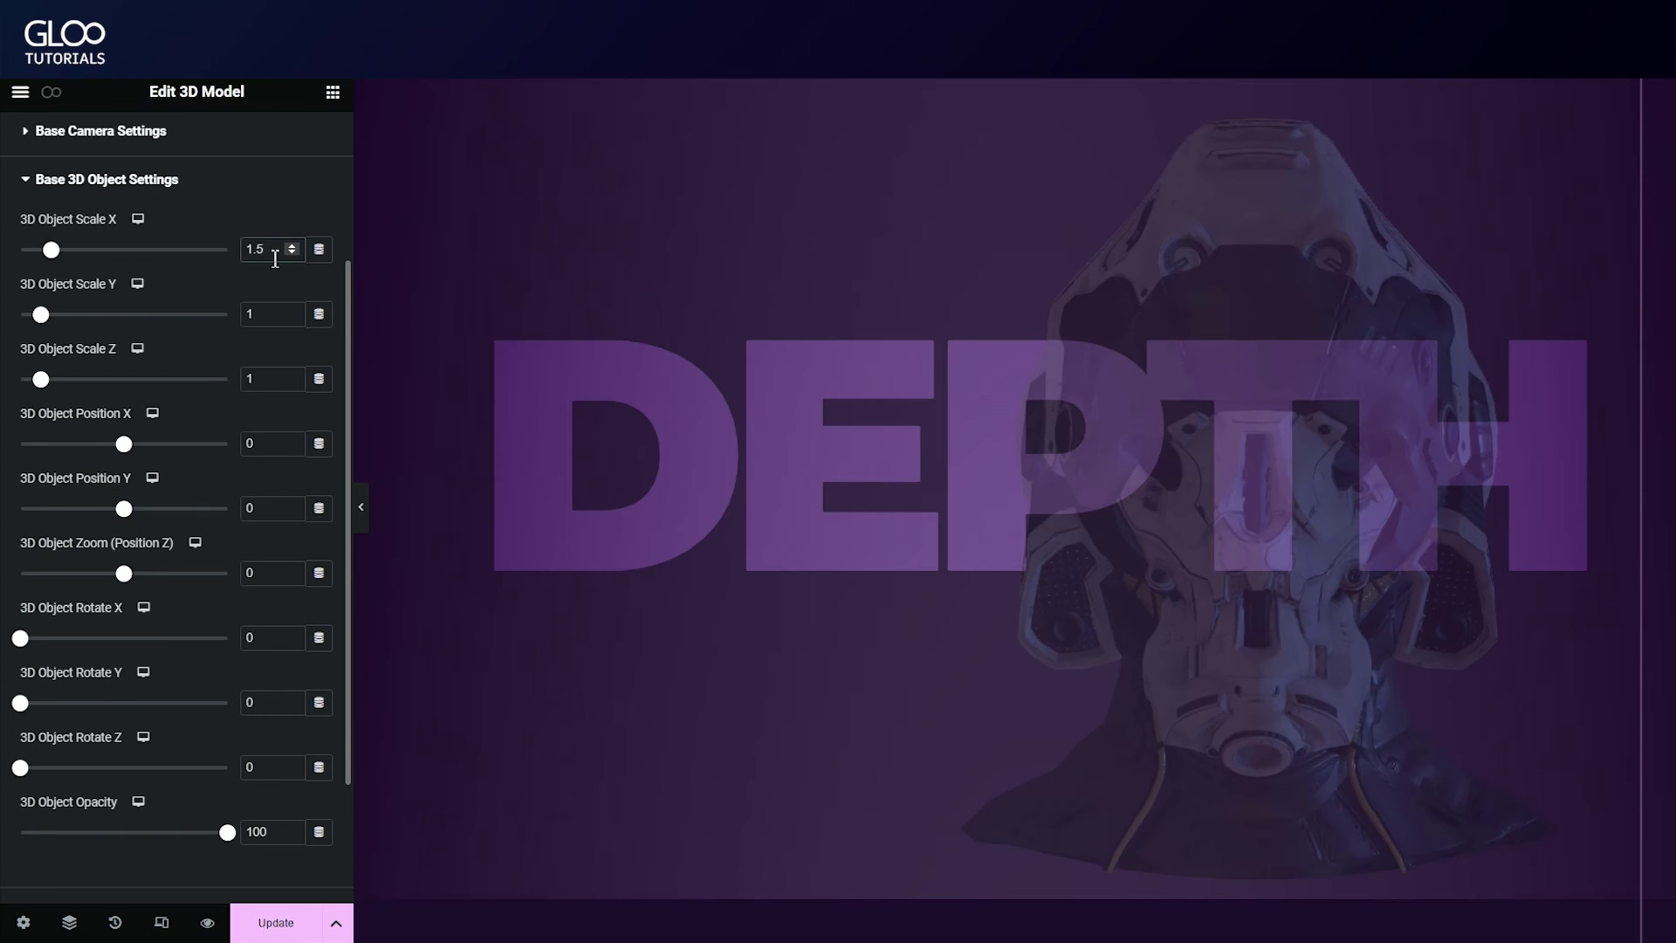
- Try a scale of 1.5 on the Y and Z axes of the 3D object
{"action": "double_click", "coordinate": [262, 313]}
{"action": "type", "text": "1.5"}
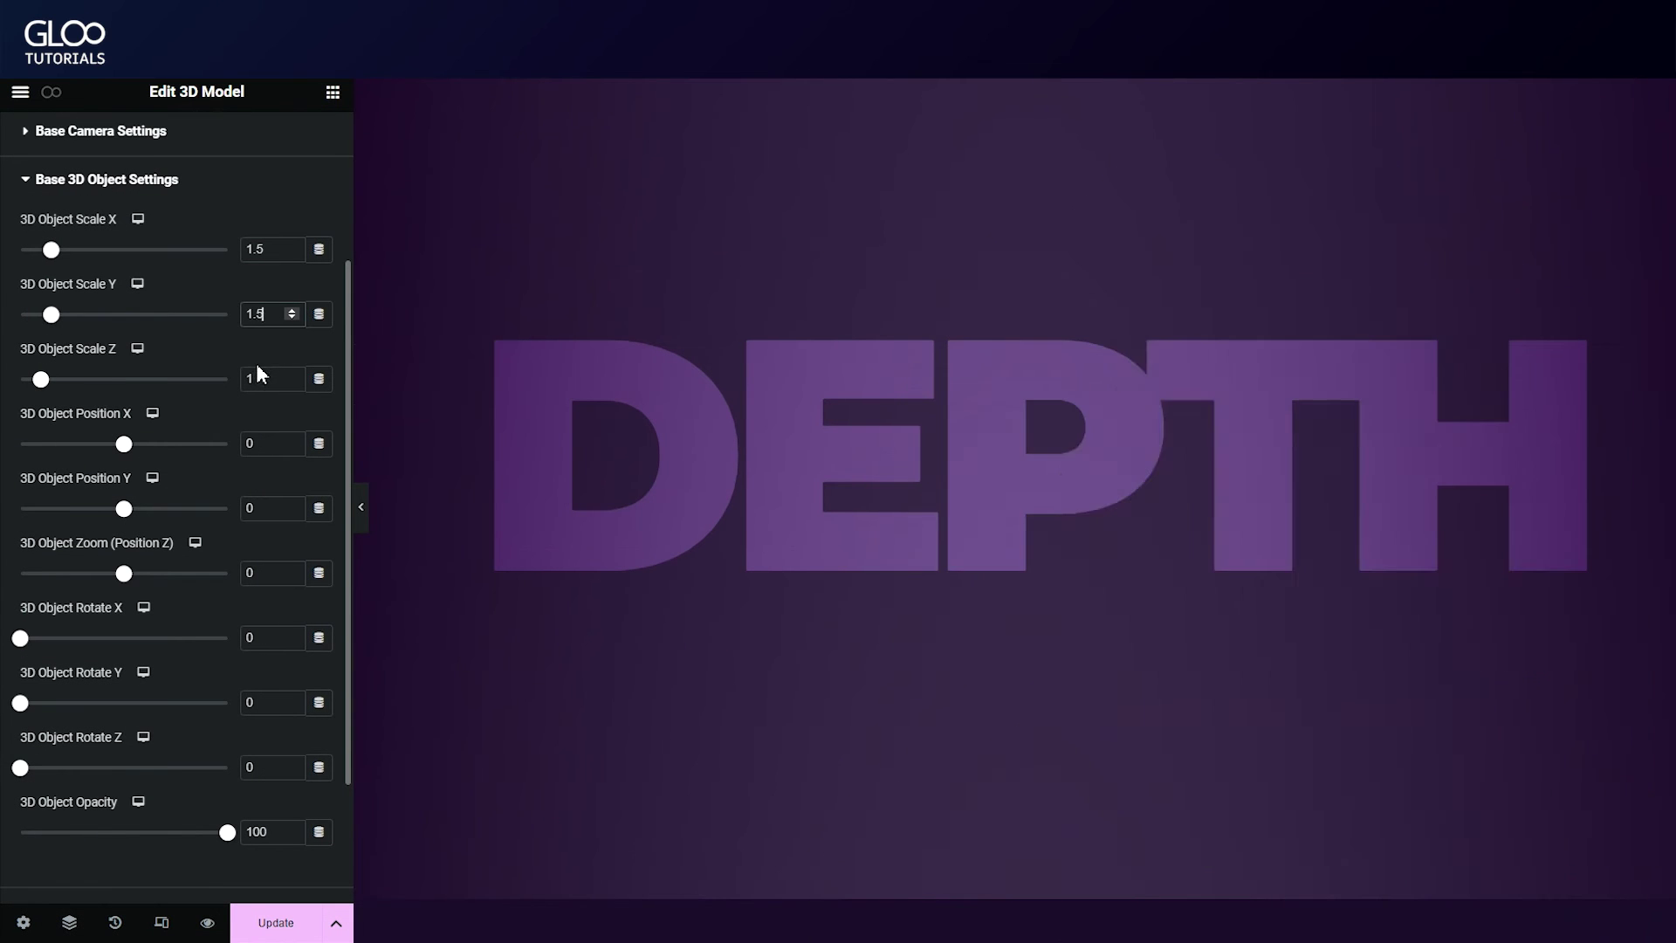
{"action": "double_click", "coordinate": [257, 376]}
{"action": "type", "text": "1.5"}
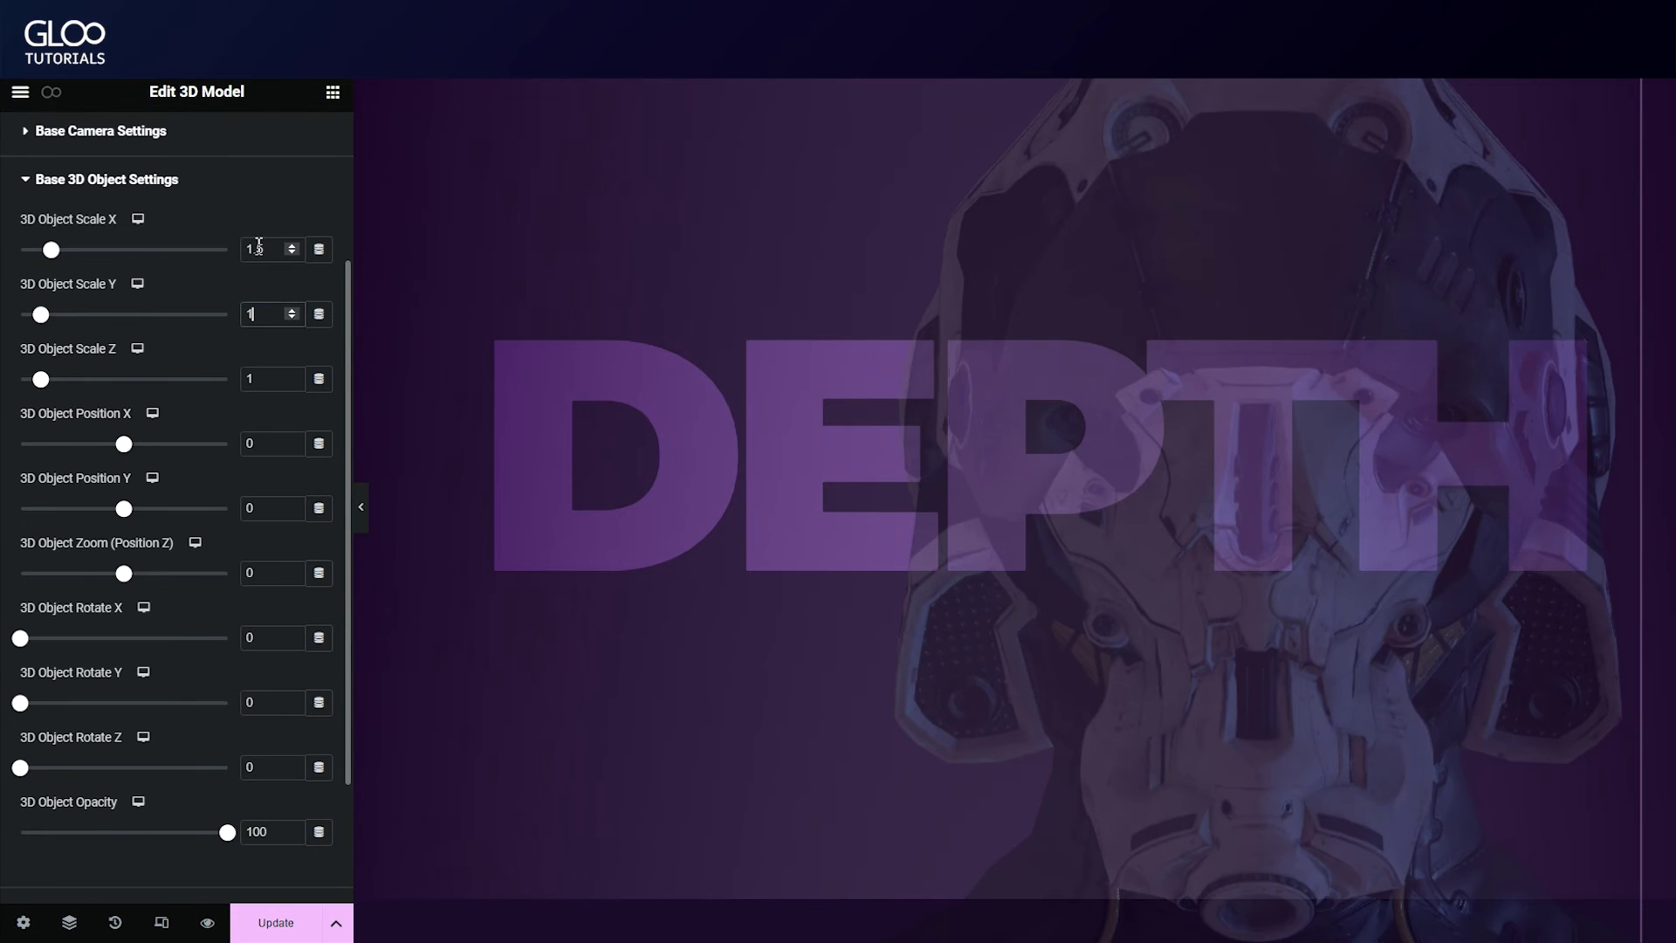
- Set the 3D object's Position X, Position Y and Zoom (Position Z) to 1
{"action": "double_click", "coordinate": [244, 443]}
{"action": "type", "text": "1"}
{"action": "double_click", "coordinate": [260, 507]}
{"action": "type", "text": "1"}
{"action": "double_click", "coordinate": [262, 572]}
{"action": "type", "text": "1"}
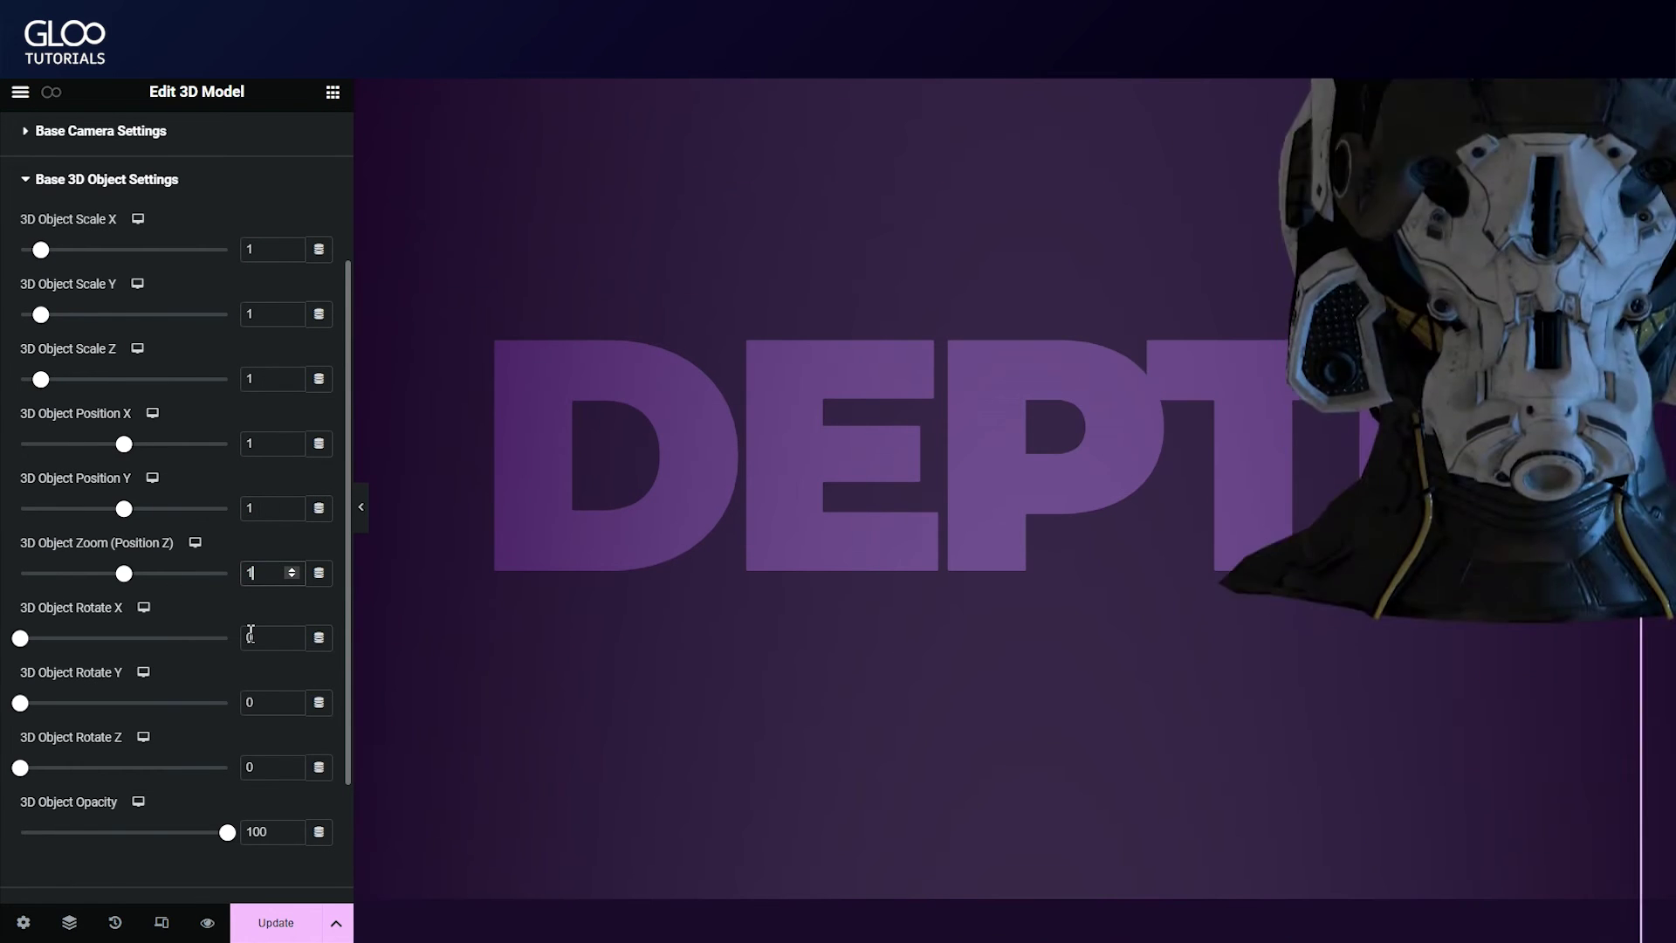
- Undo the 3D object's Position X, Position Y and Zoom changes, and set its Rotate X to 30
{"action": "type", "text": "30"}
{"action": "key", "text": "ctrl+z"}
{"action": "key", "text": "ctrl+z"}
{"action": "key", "text": "ctrl+z"}
- Try a value of 30 for the 3D object's Rotate Y and Rotate Z, and an opacity of 50
{"action": "double_click", "coordinate": [262, 699]}
{"action": "type", "text": "30"}
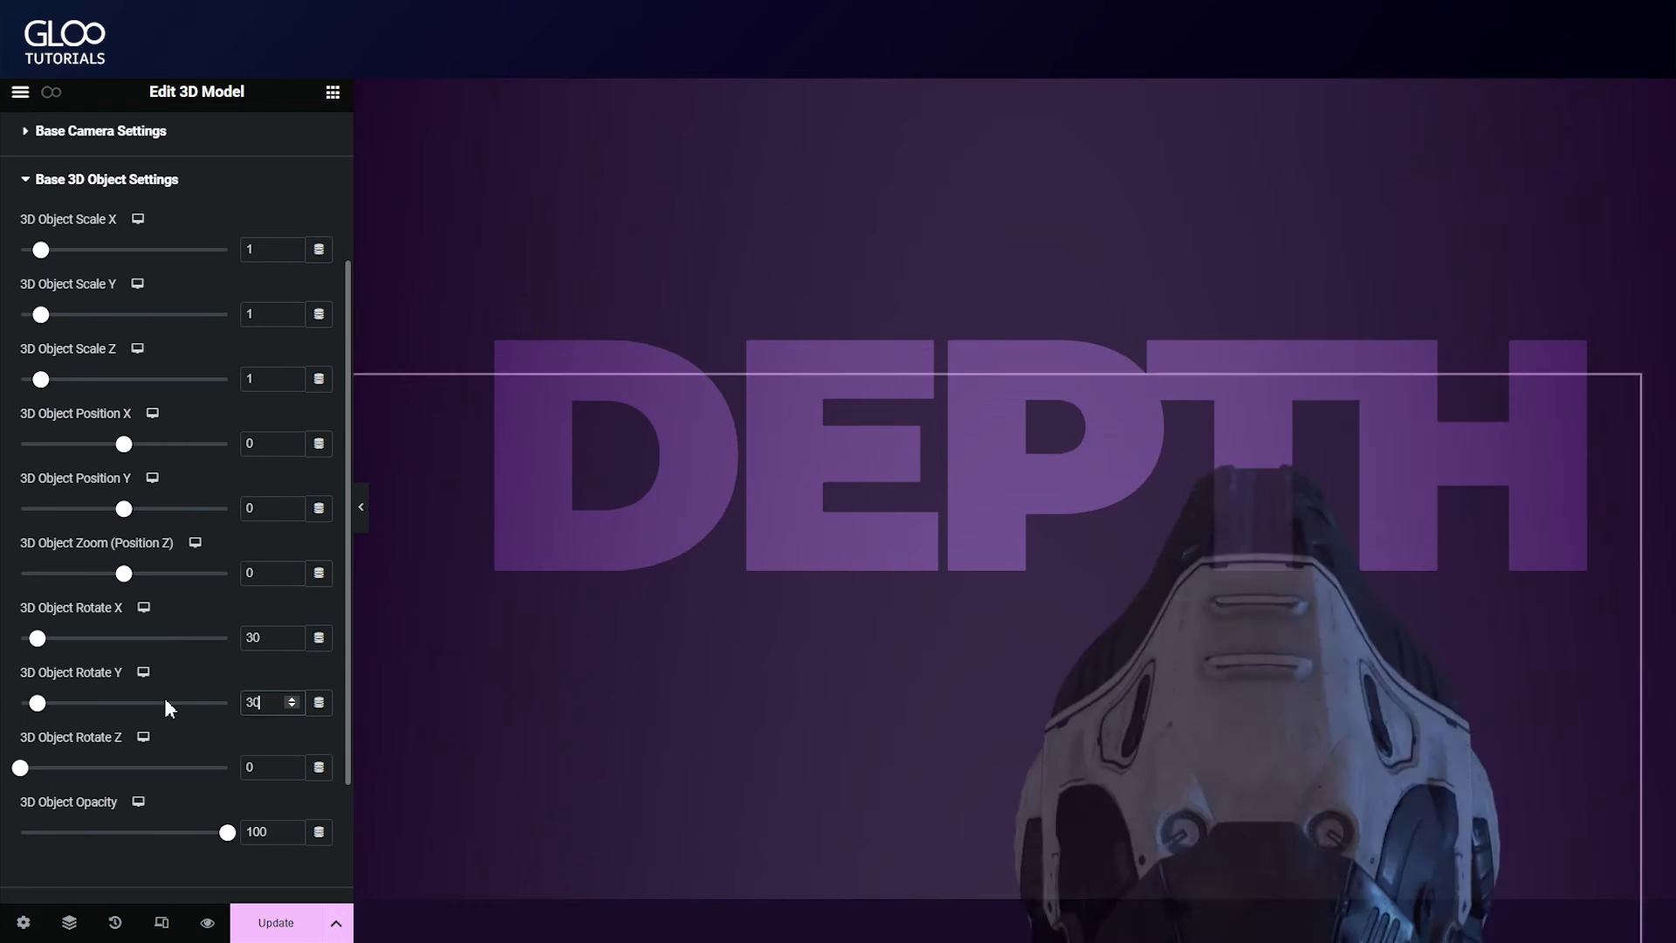
{"action": "key", "text": "Tab"}
{"action": "type", "text": "30"}
{"action": "key", "text": "Tab"}
{"action": "type", "text": "50"}
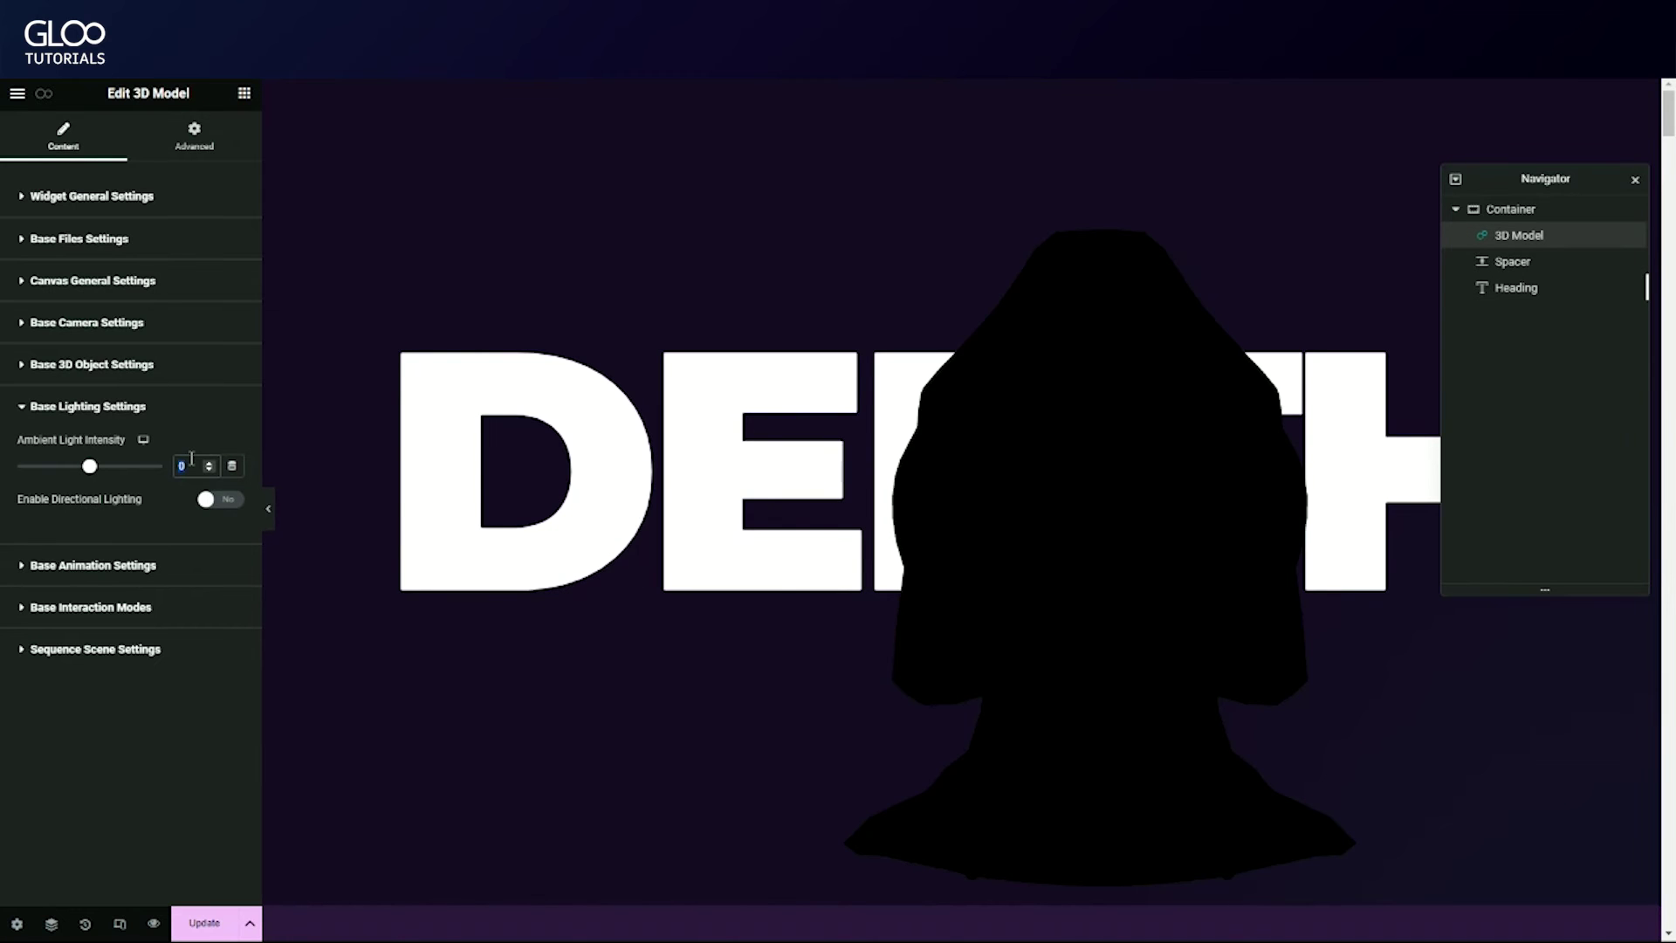
- Try ambient light intensities of 2 and 40 in the base lighting, and return the intensity to 0
{"action": "type", "text": "2"}
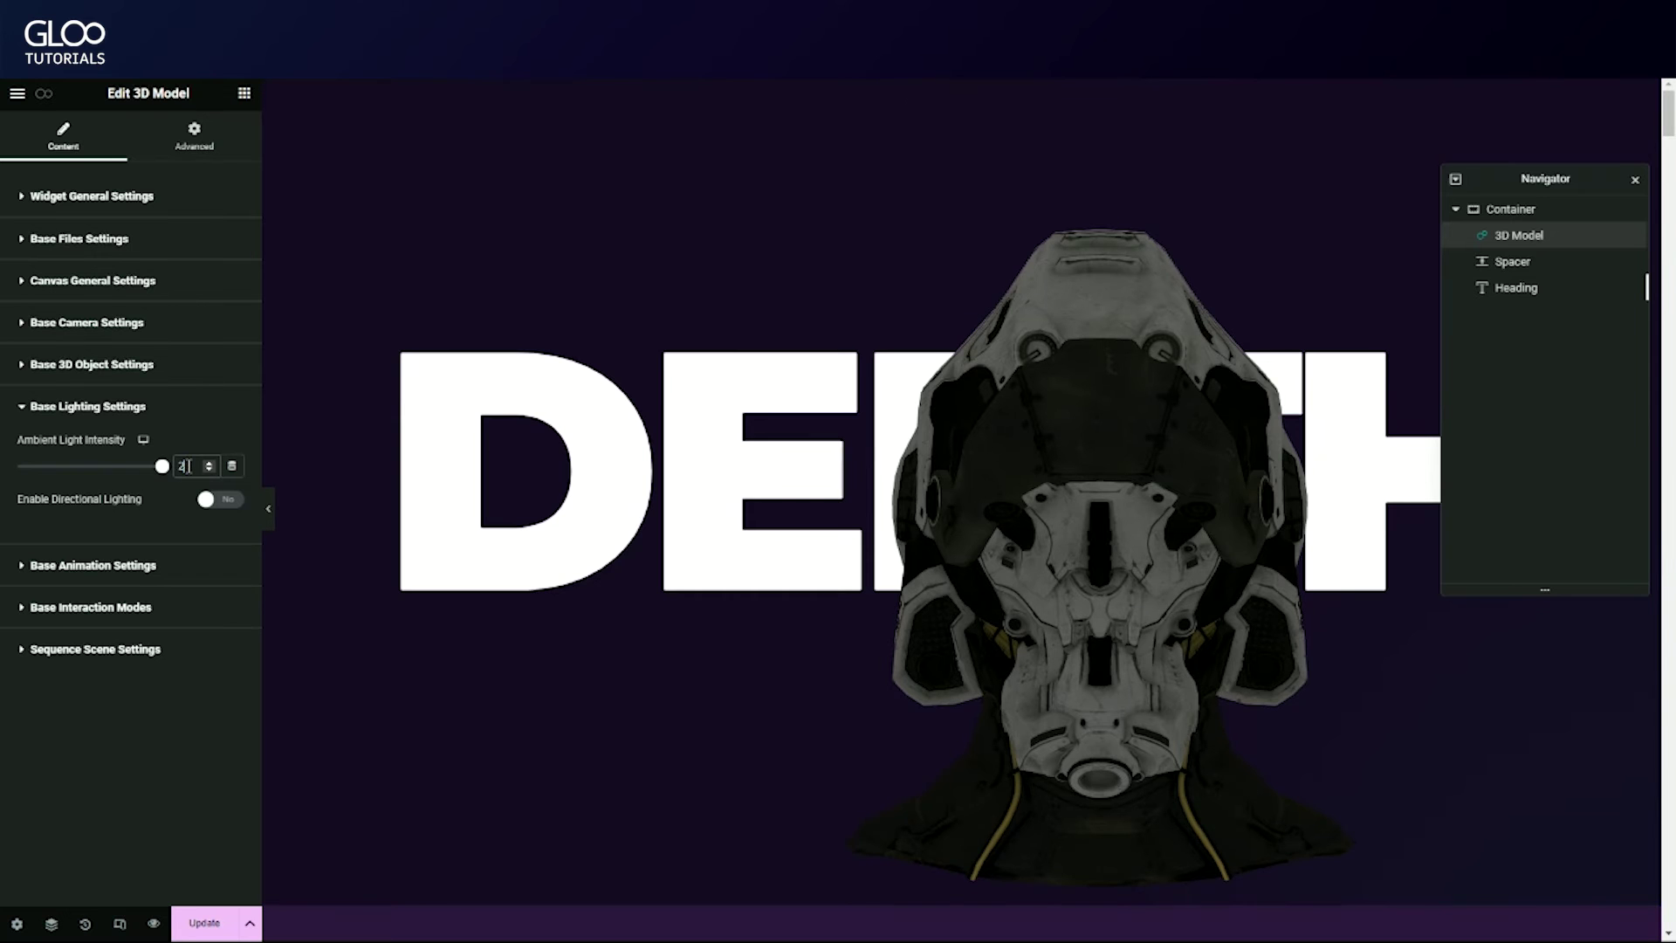
{"action": "type", "text": "40"}
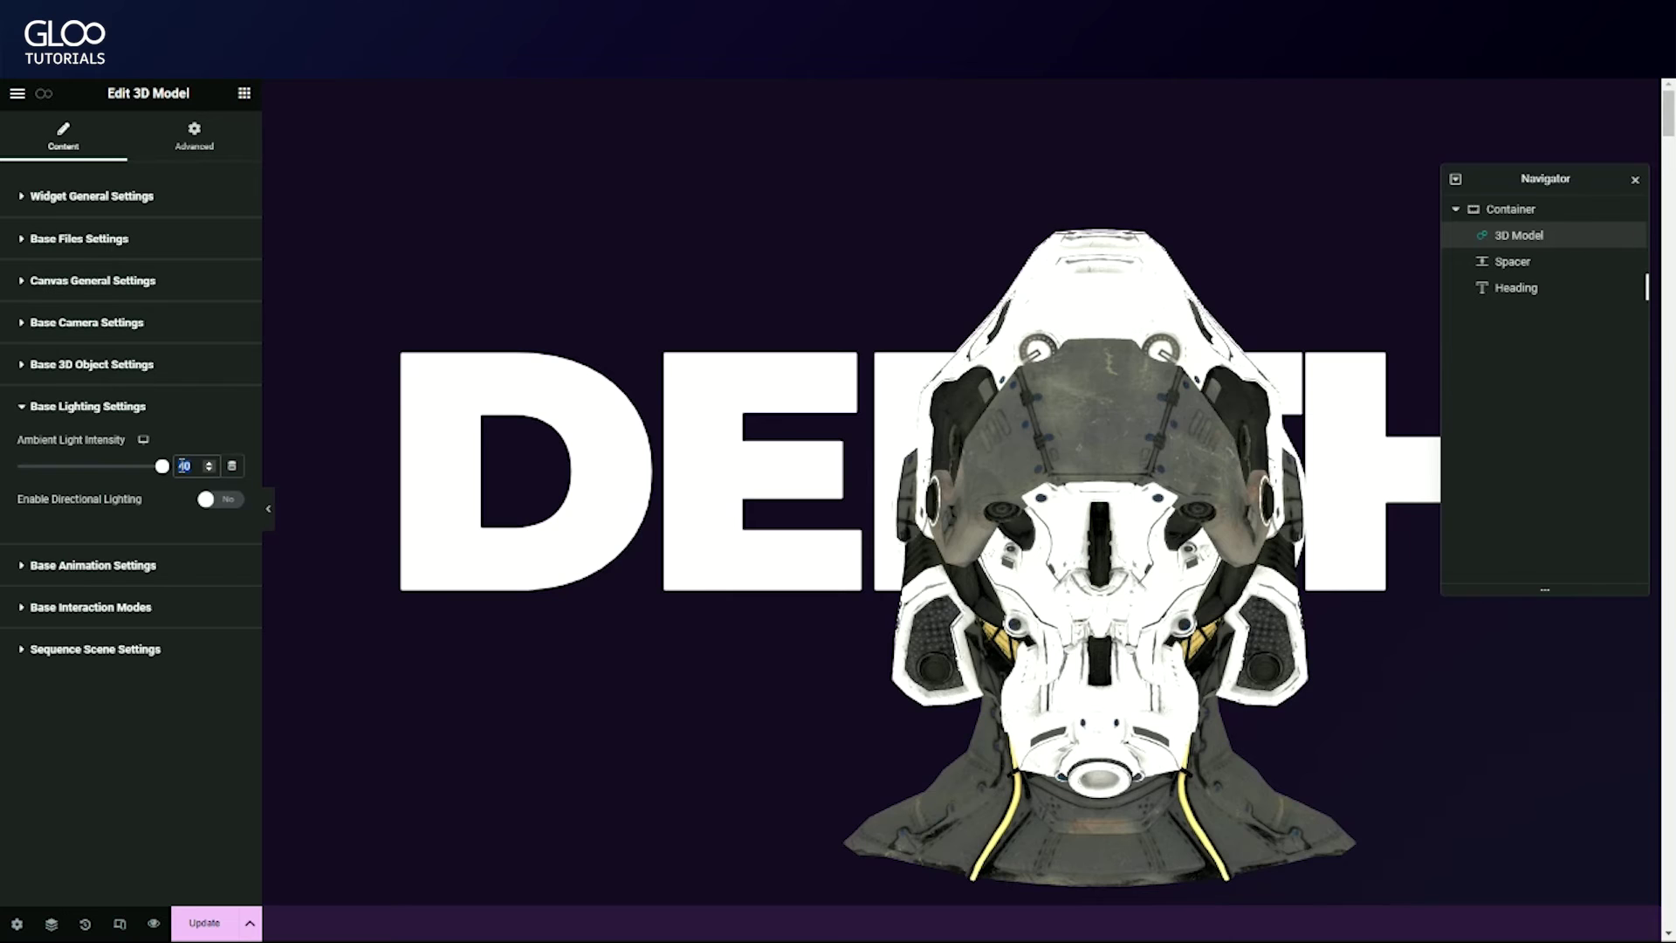
{"action": "type", "text": "0"}
- Enable directional lighting and try a near-white directional light color on the helmet
{"action": "left_click", "coordinate": [227, 506]}
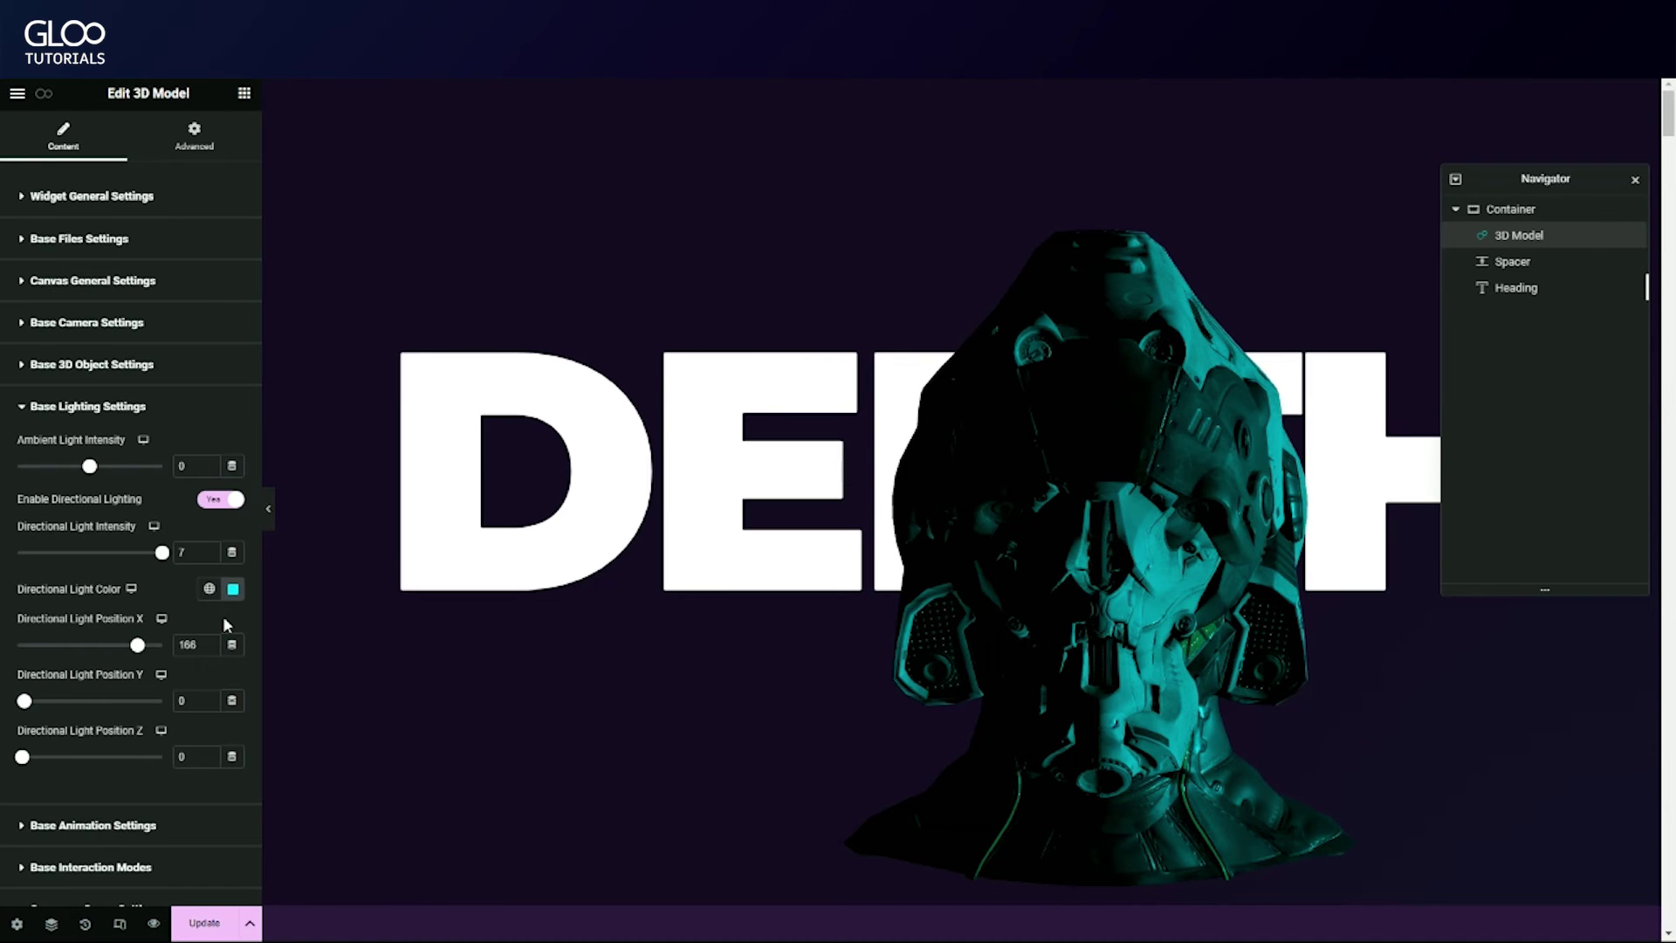
{"action": "left_click", "coordinate": [233, 588]}
{"action": "left_click", "coordinate": [132, 665]}
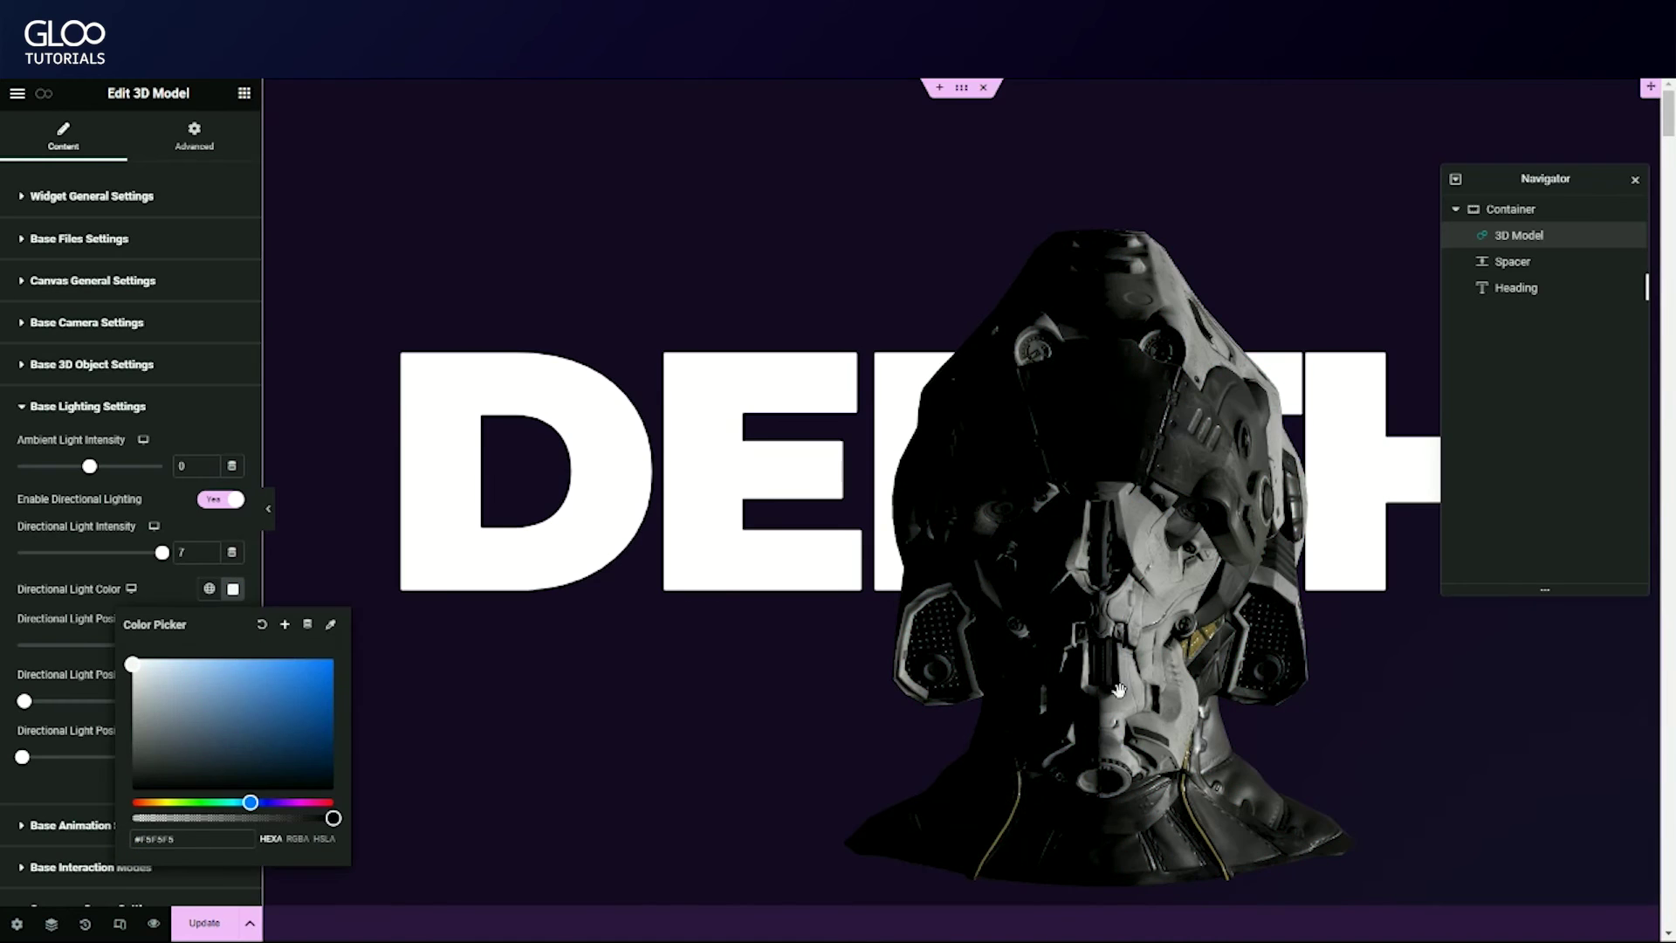
{"action": "left_click", "coordinate": [140, 651]}
{"action": "left_click", "coordinate": [149, 406]}
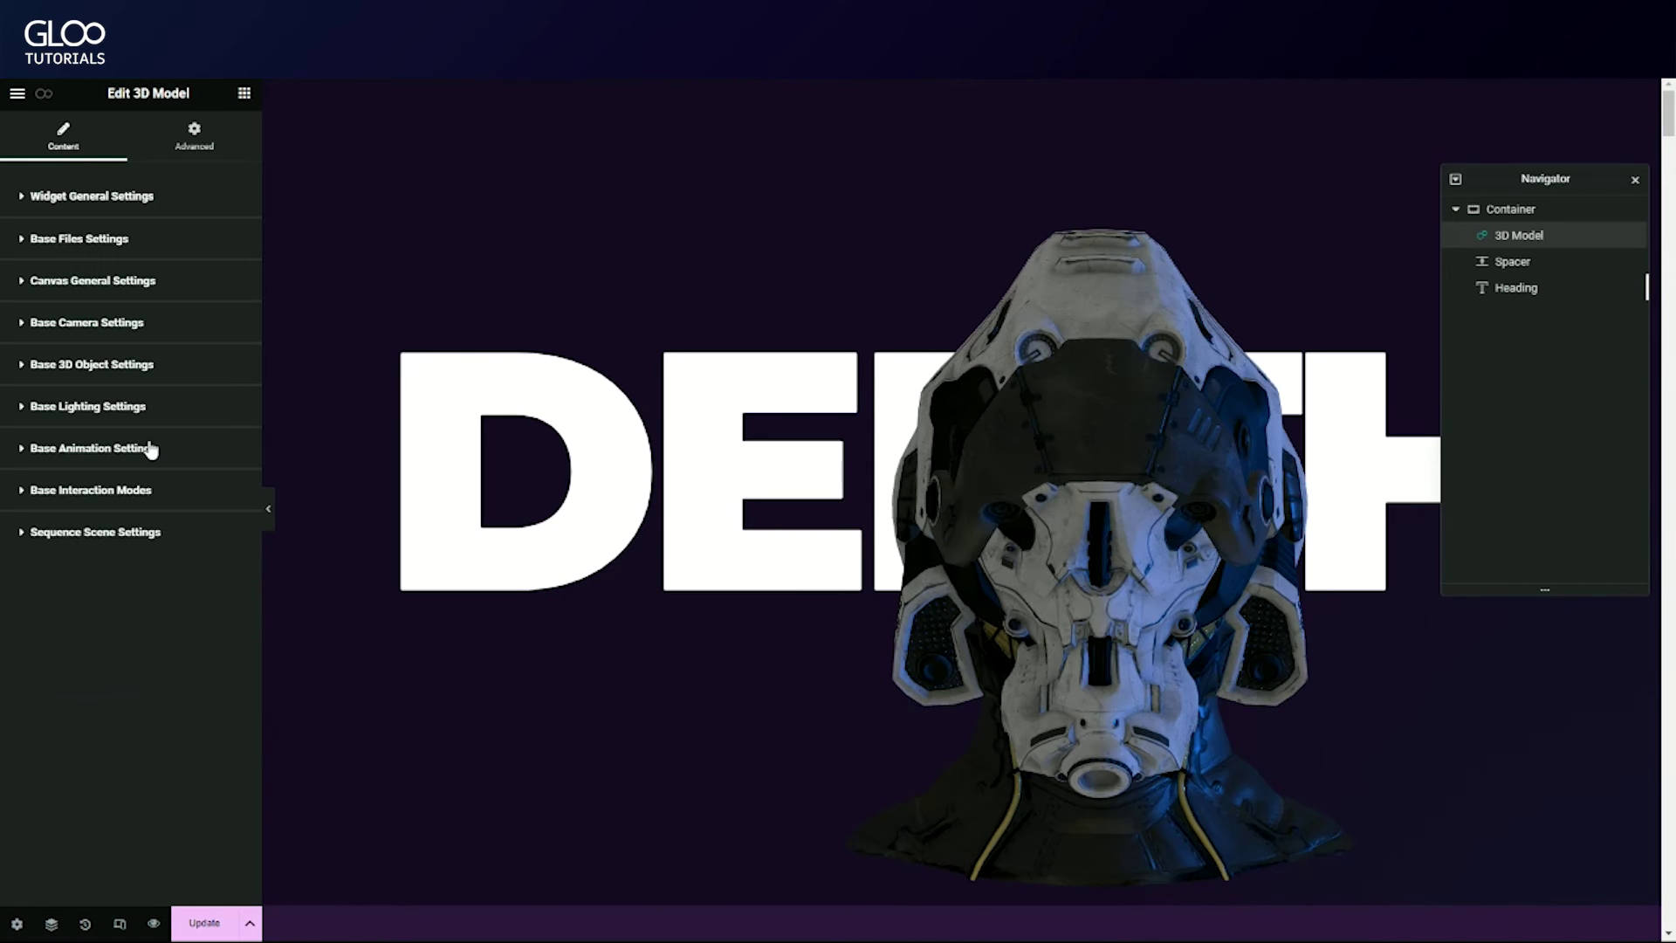
- Try enabling the base animation of the 3D model, and switch it back off
{"action": "left_click", "coordinate": [149, 448]}
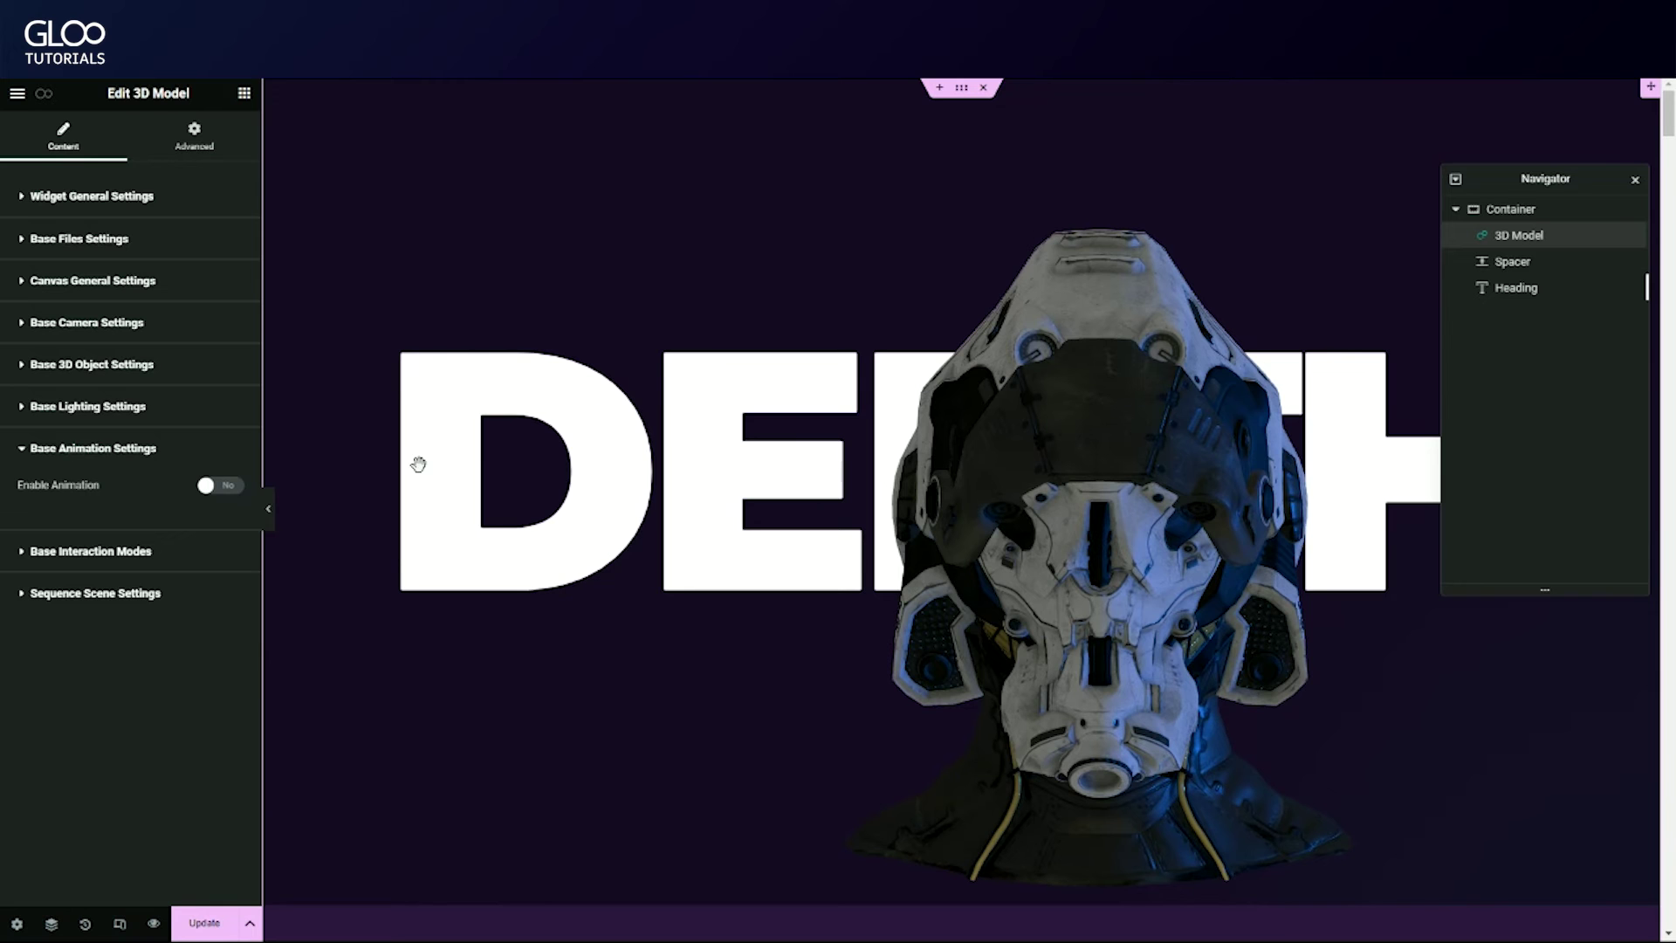
{"action": "left_click", "coordinate": [226, 487]}
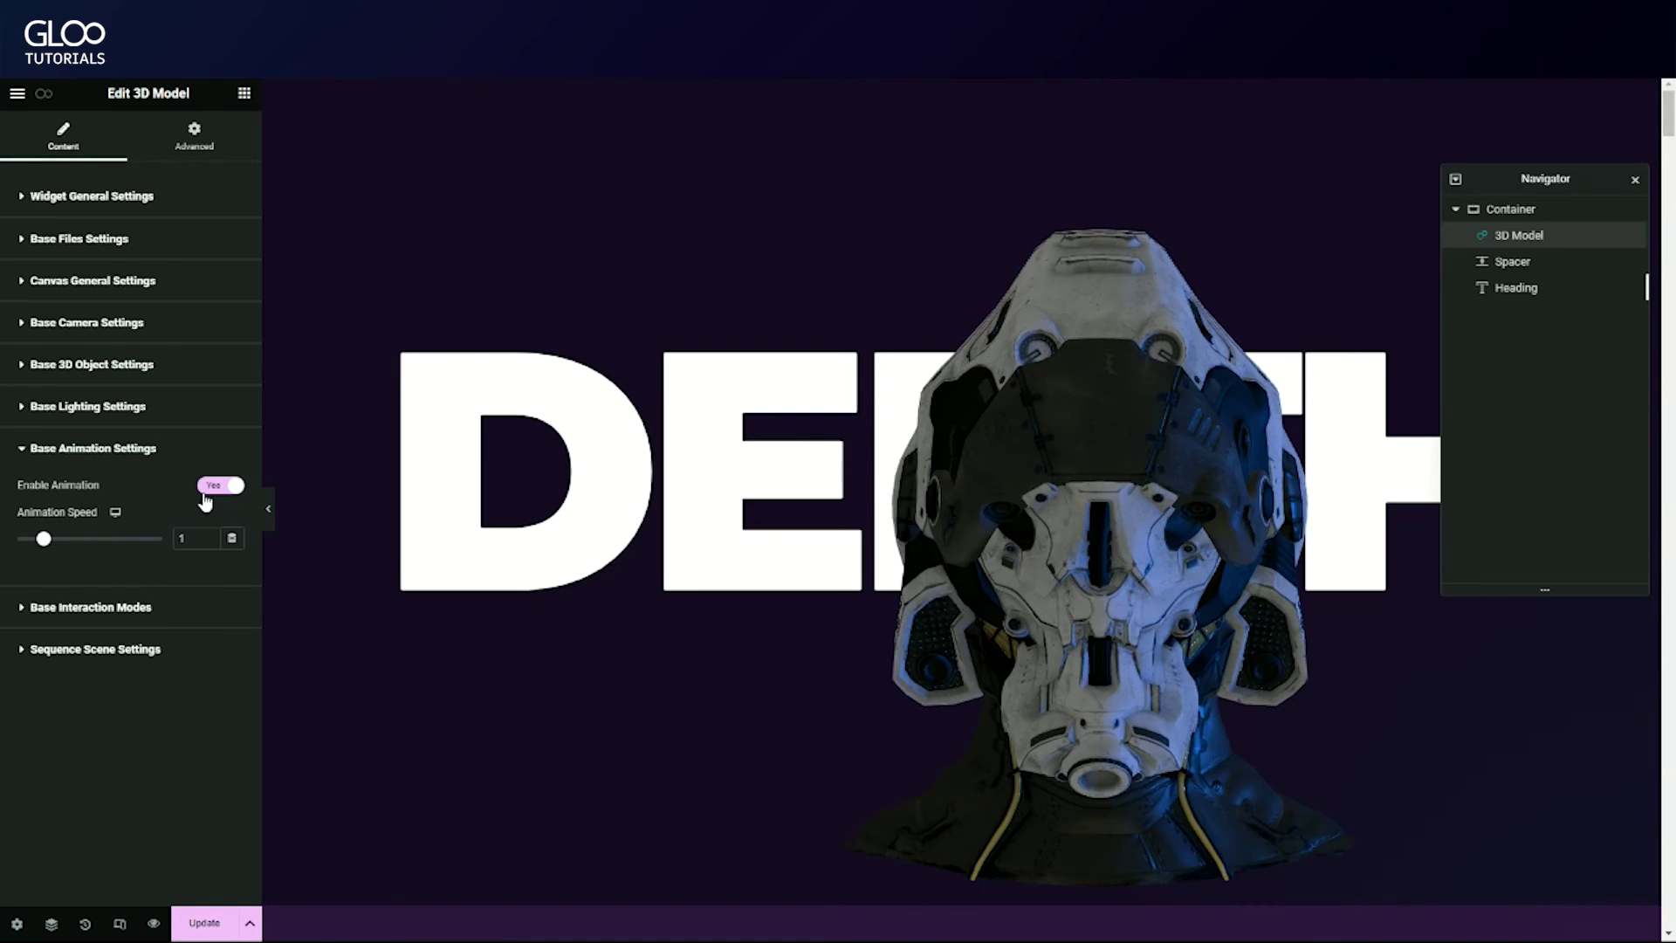
{"action": "left_click", "coordinate": [231, 487]}
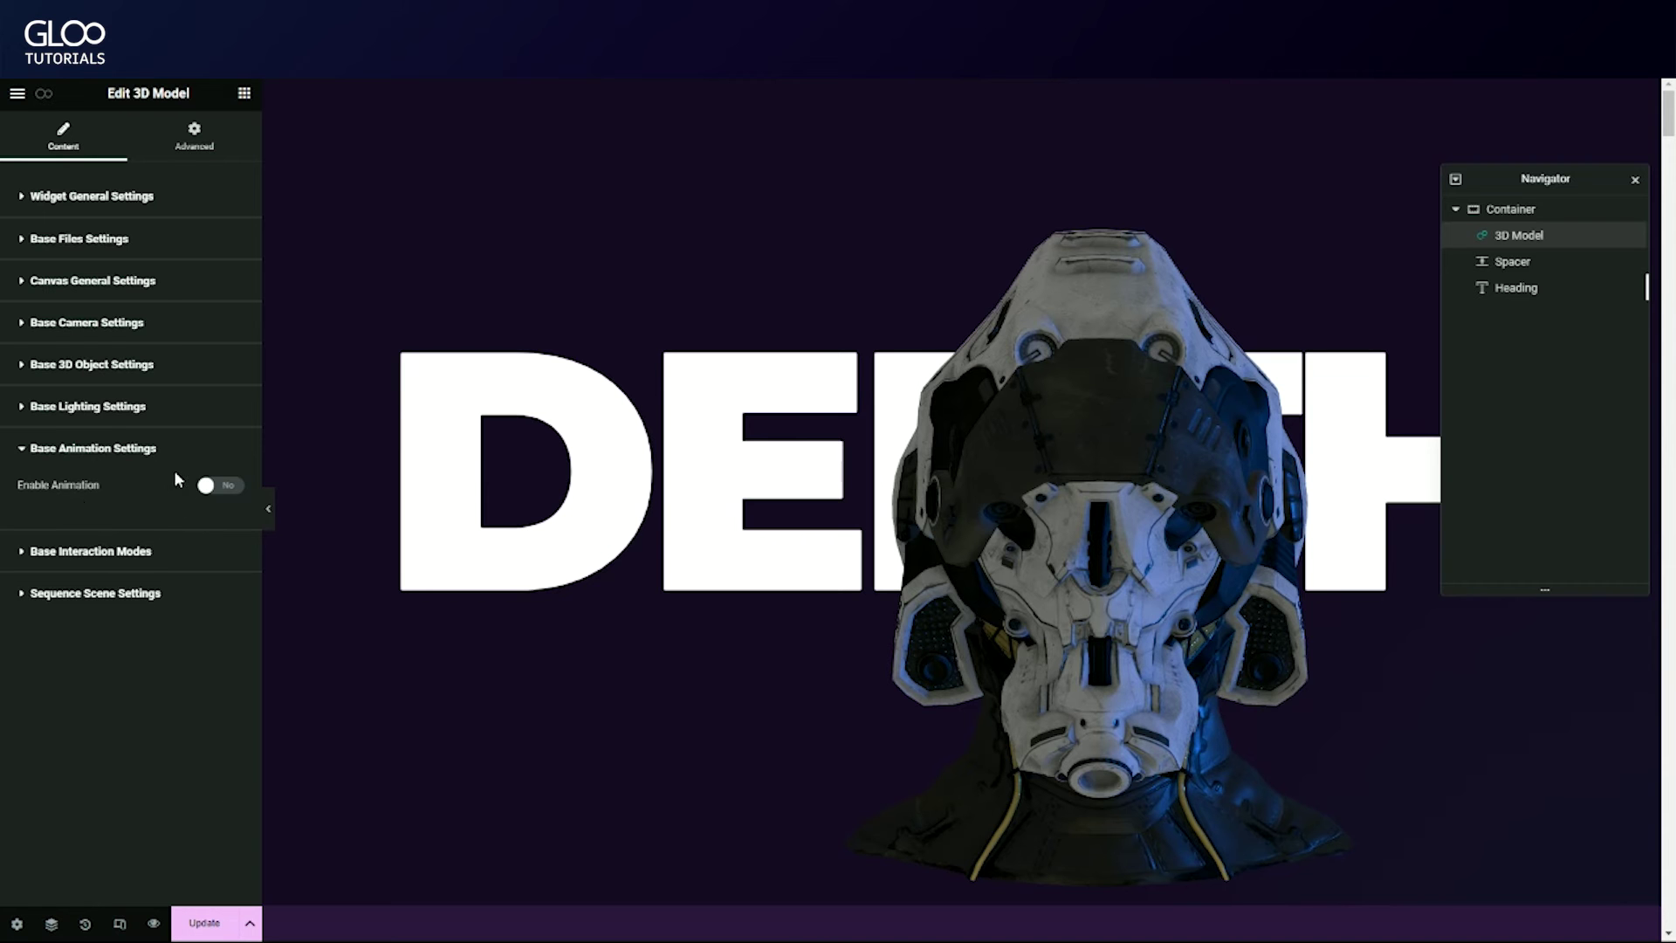
{"action": "left_click", "coordinate": [150, 450]}
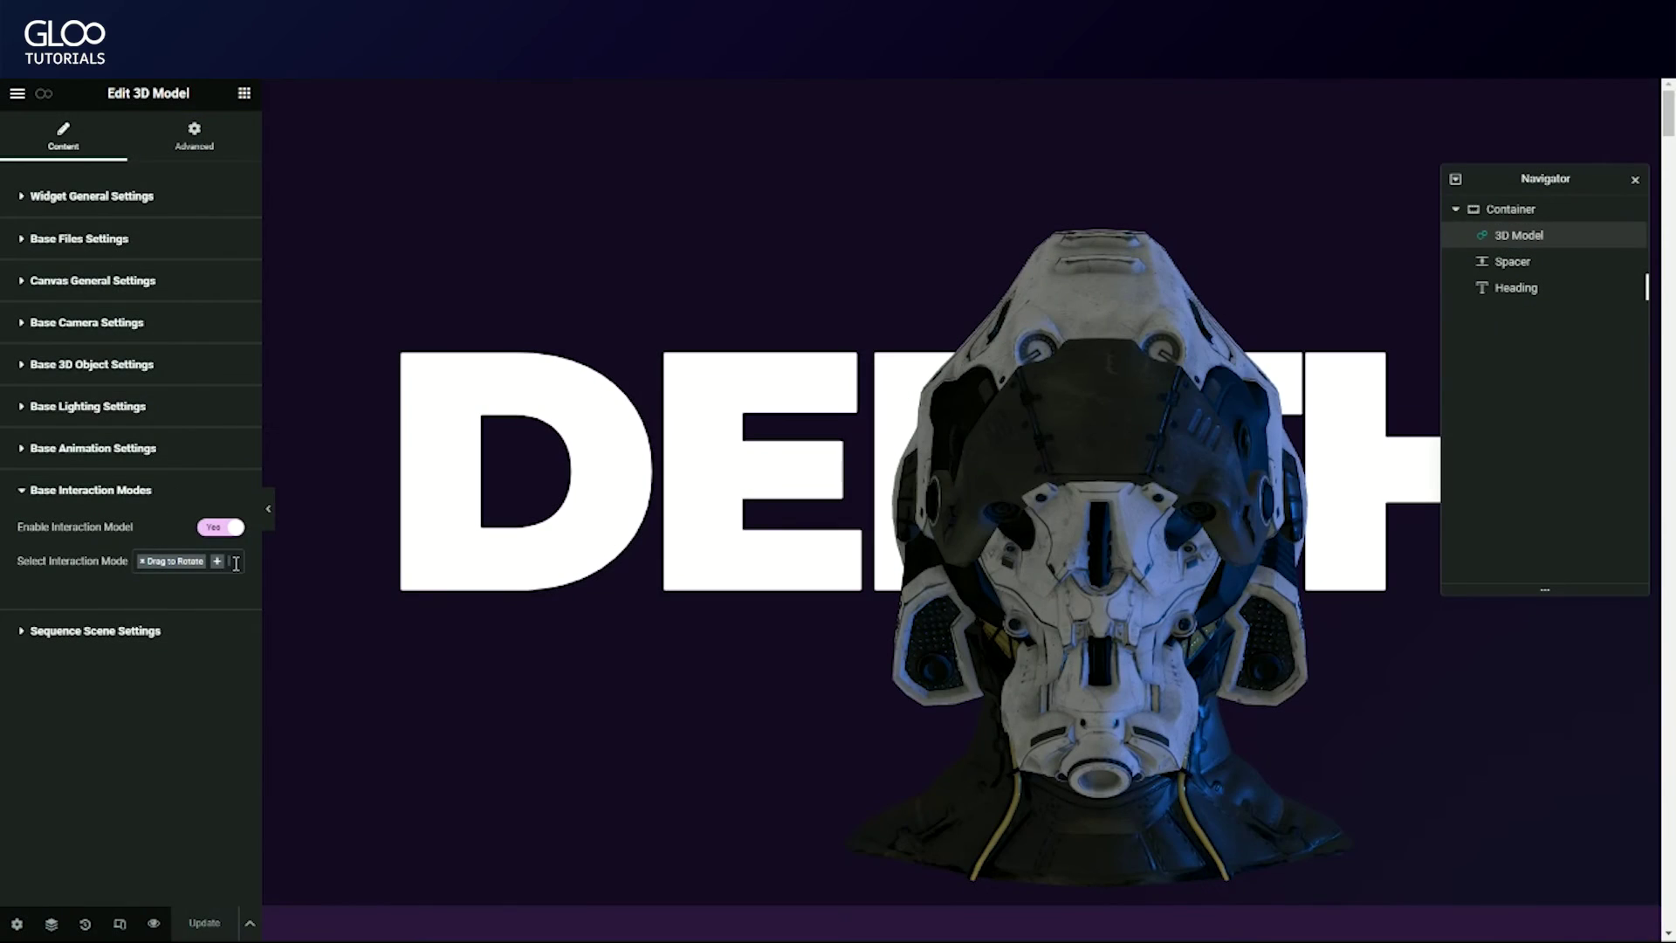
- Add Scroll to Zoom to the model's interaction modes, and test rotating and zooming the helmet on the live page
{"action": "left_click", "coordinate": [233, 563]}
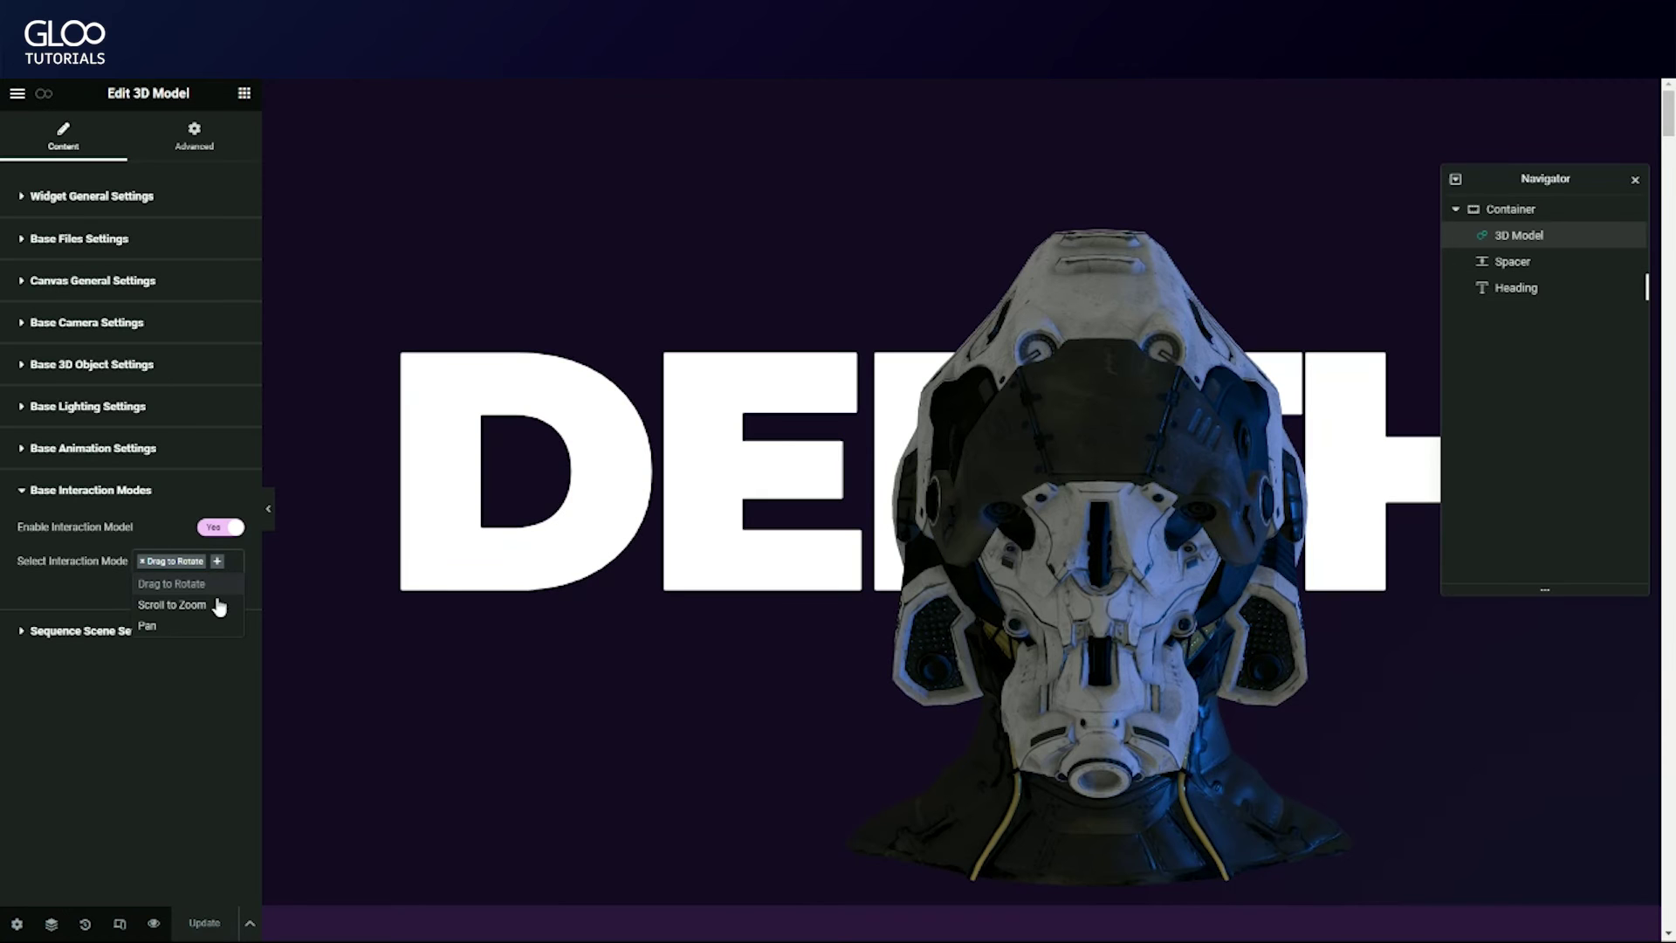
{"action": "left_click", "coordinate": [215, 604]}
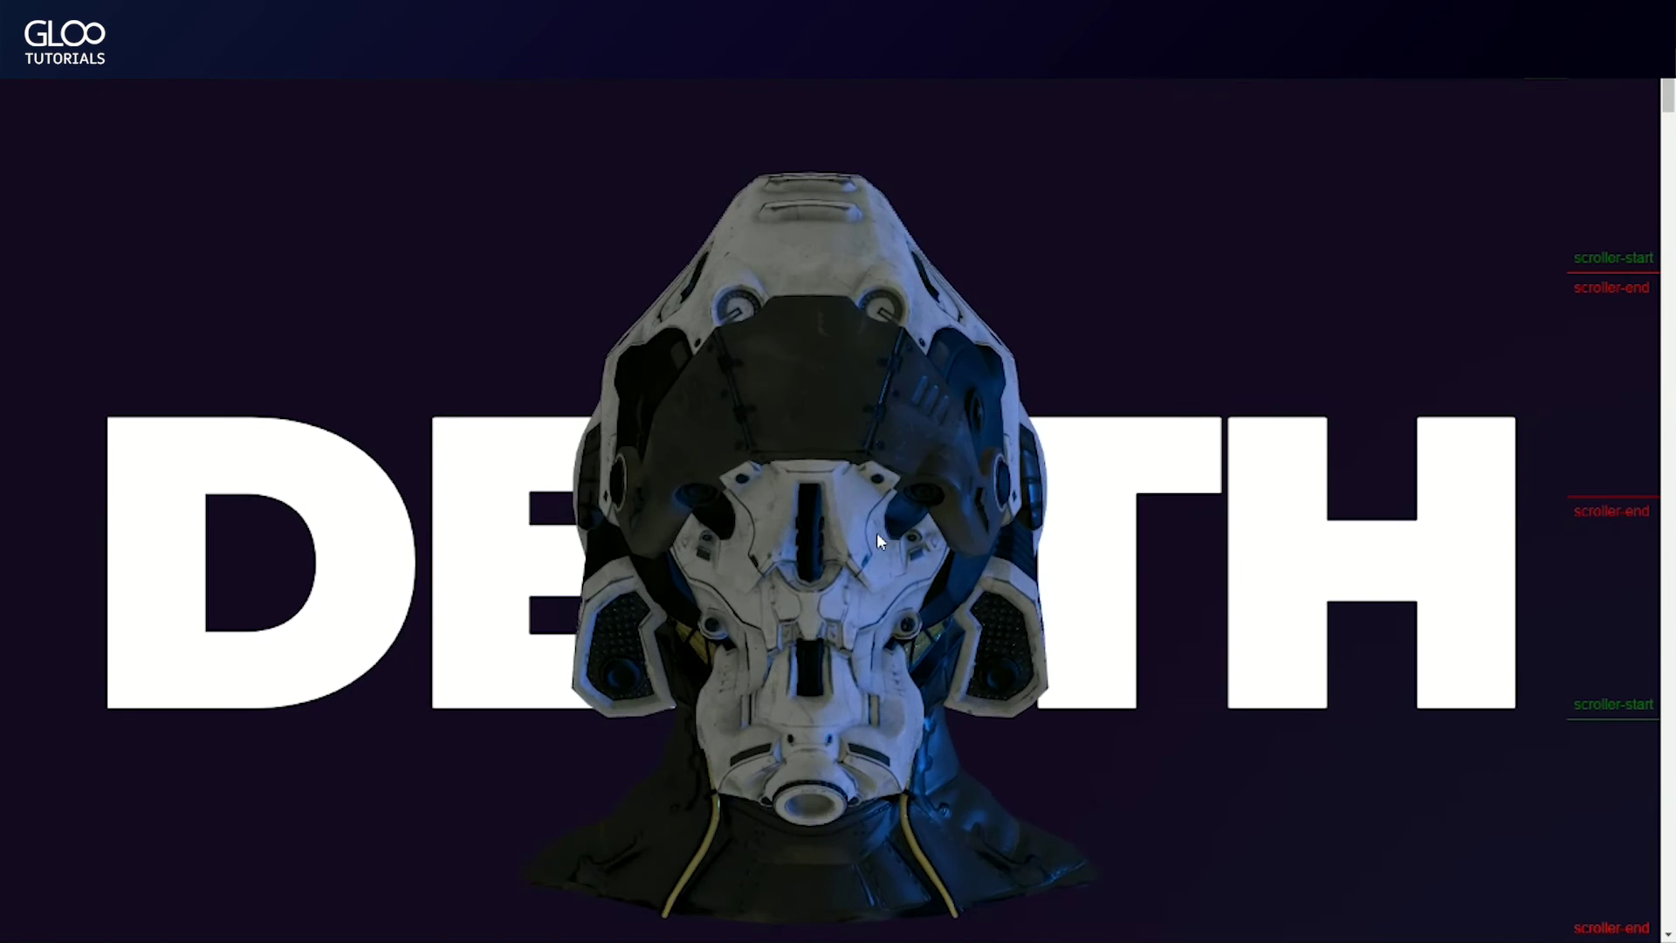
{"action": "left_click_drag", "start_coordinate": [876, 533], "coordinate": [654, 511]}
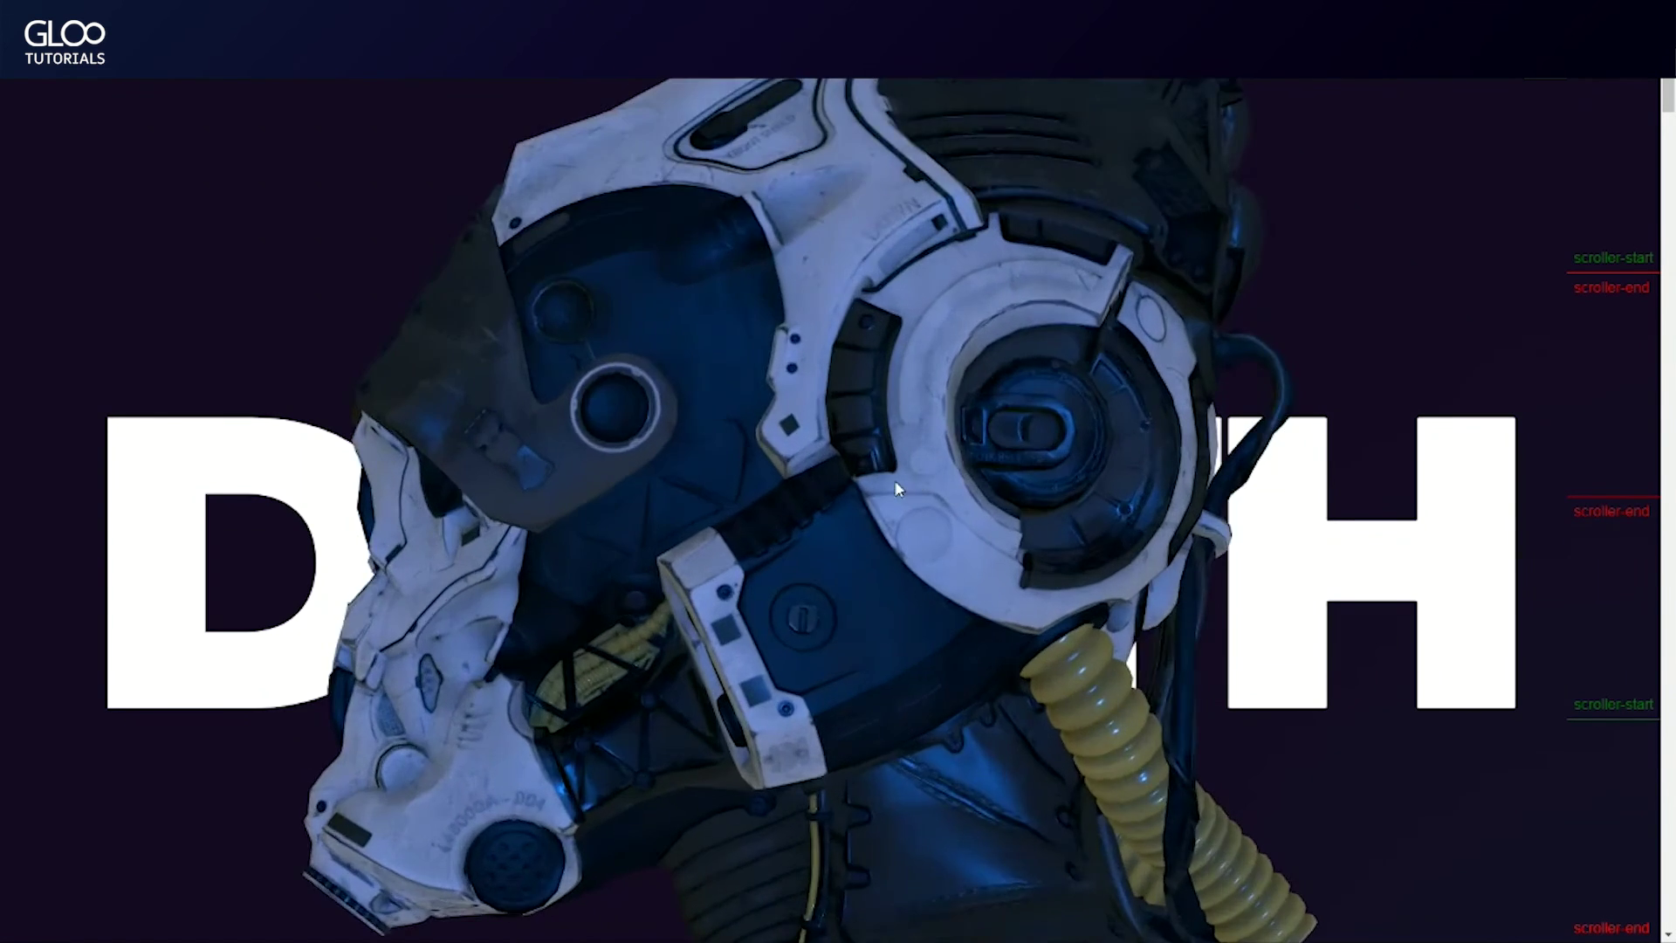
{"action": "scroll", "coordinate": [1408, 519], "scroll_direction": "down", "scroll_amount": 5}
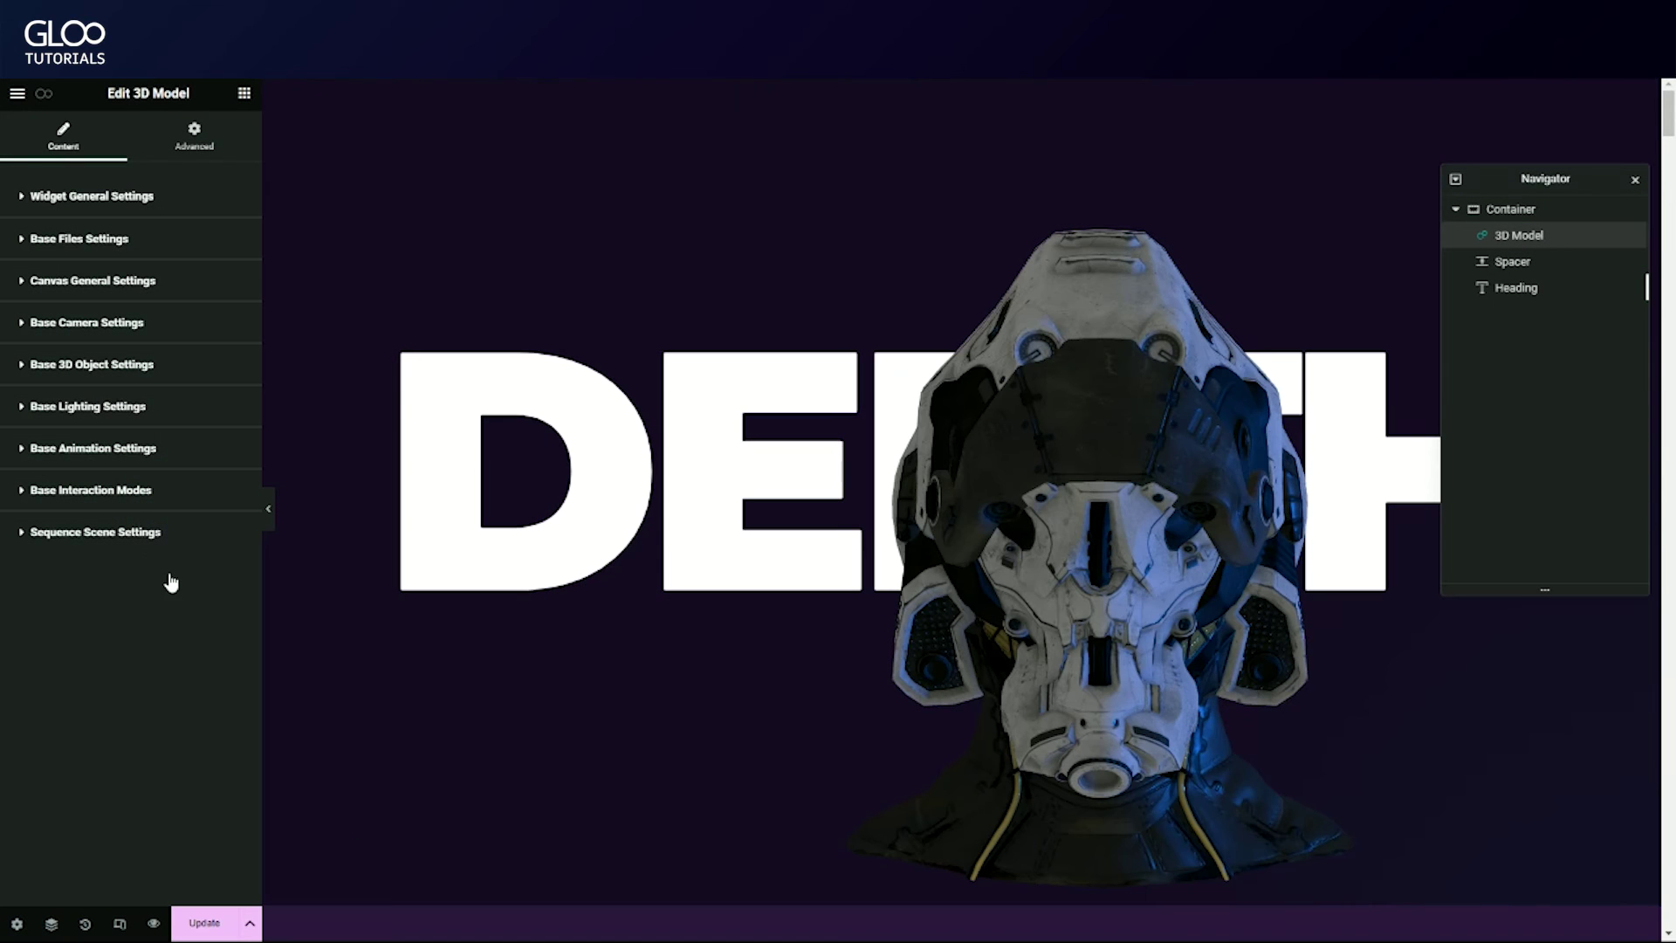
- Display scene1 of the animation sequence in preview mode
{"action": "left_click", "coordinate": [137, 526]}
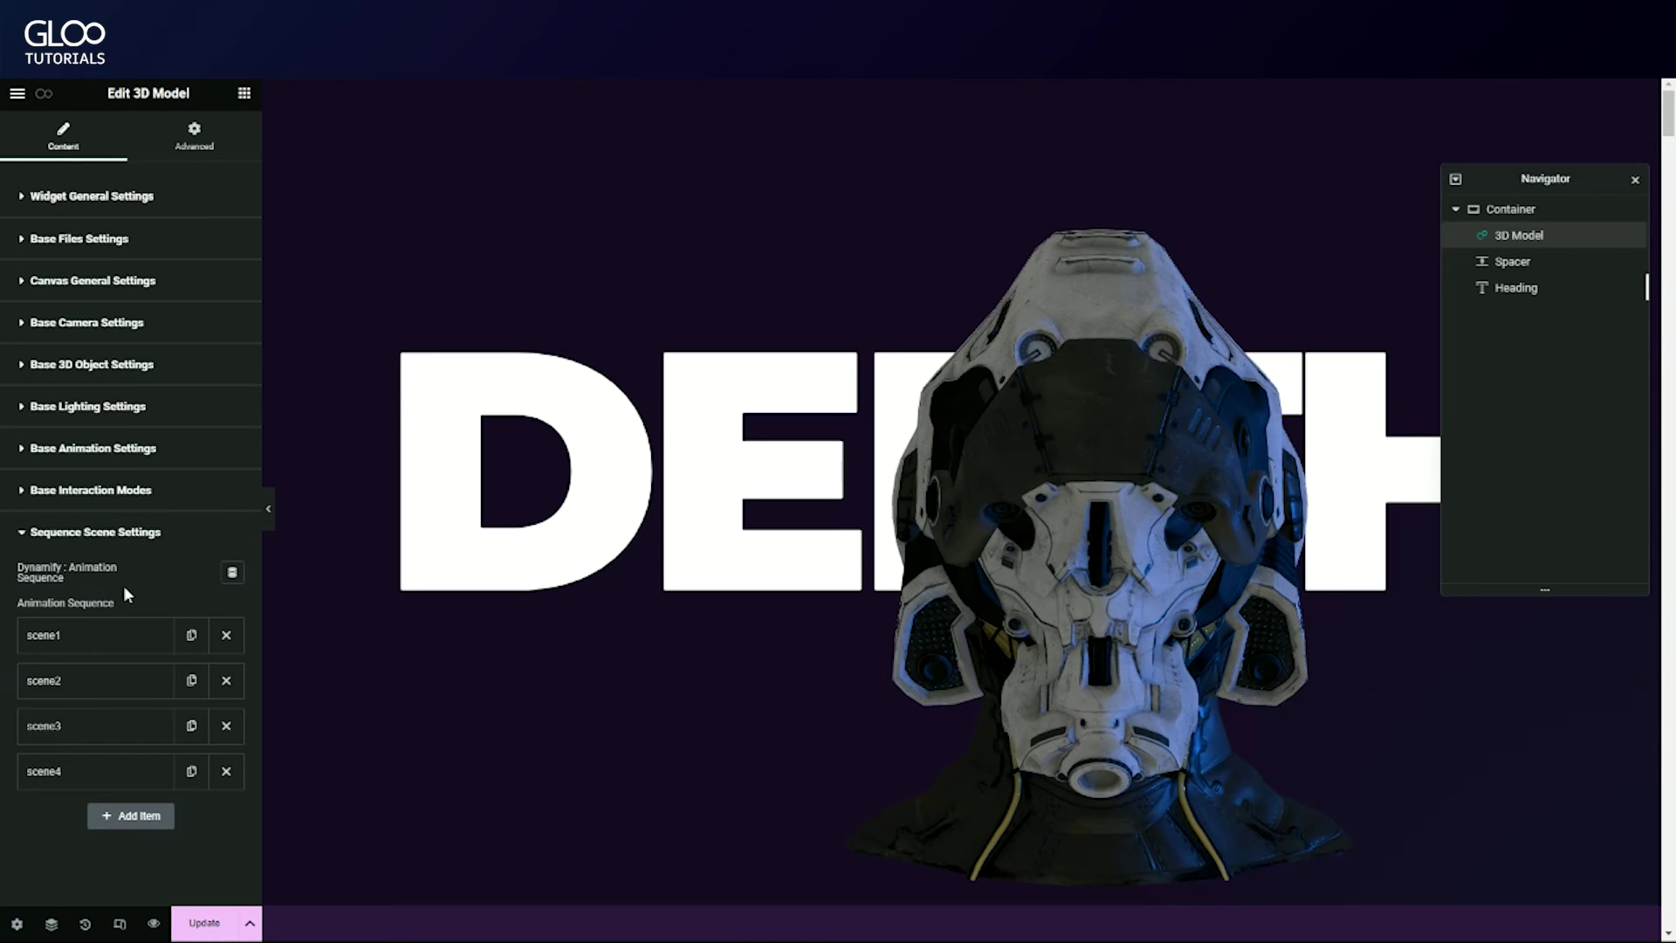
{"action": "left_click", "coordinate": [91, 636]}
{"action": "scroll", "coordinate": [108, 667], "scroll_direction": "down", "scroll_amount": 2}
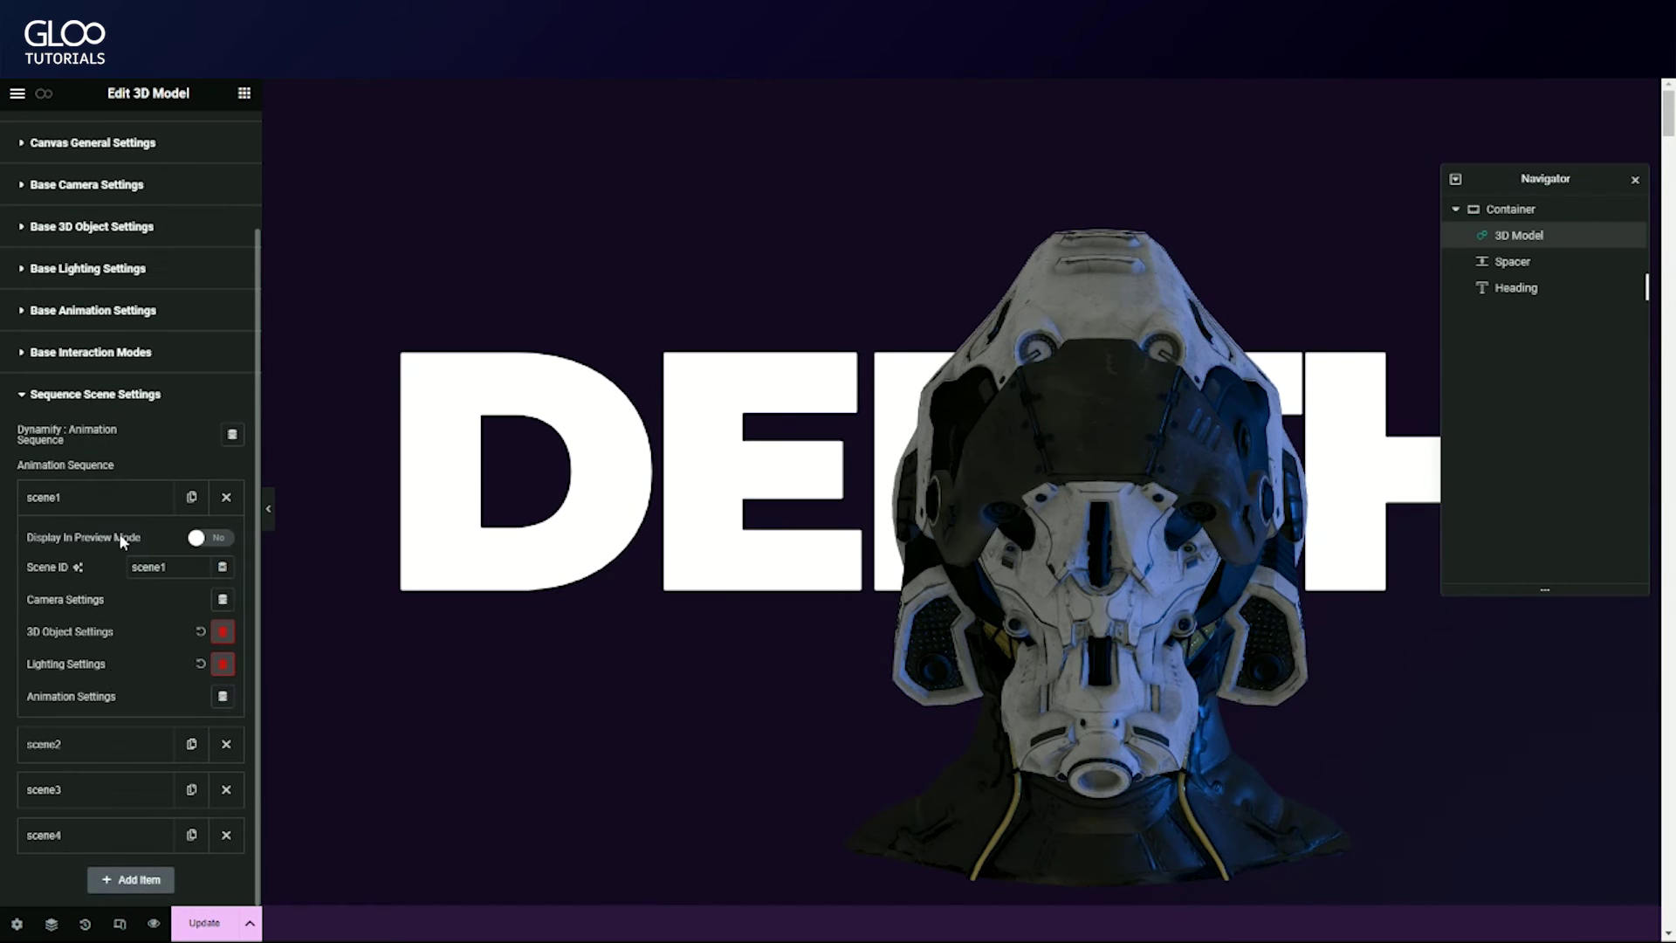
{"action": "left_click", "coordinate": [219, 539]}
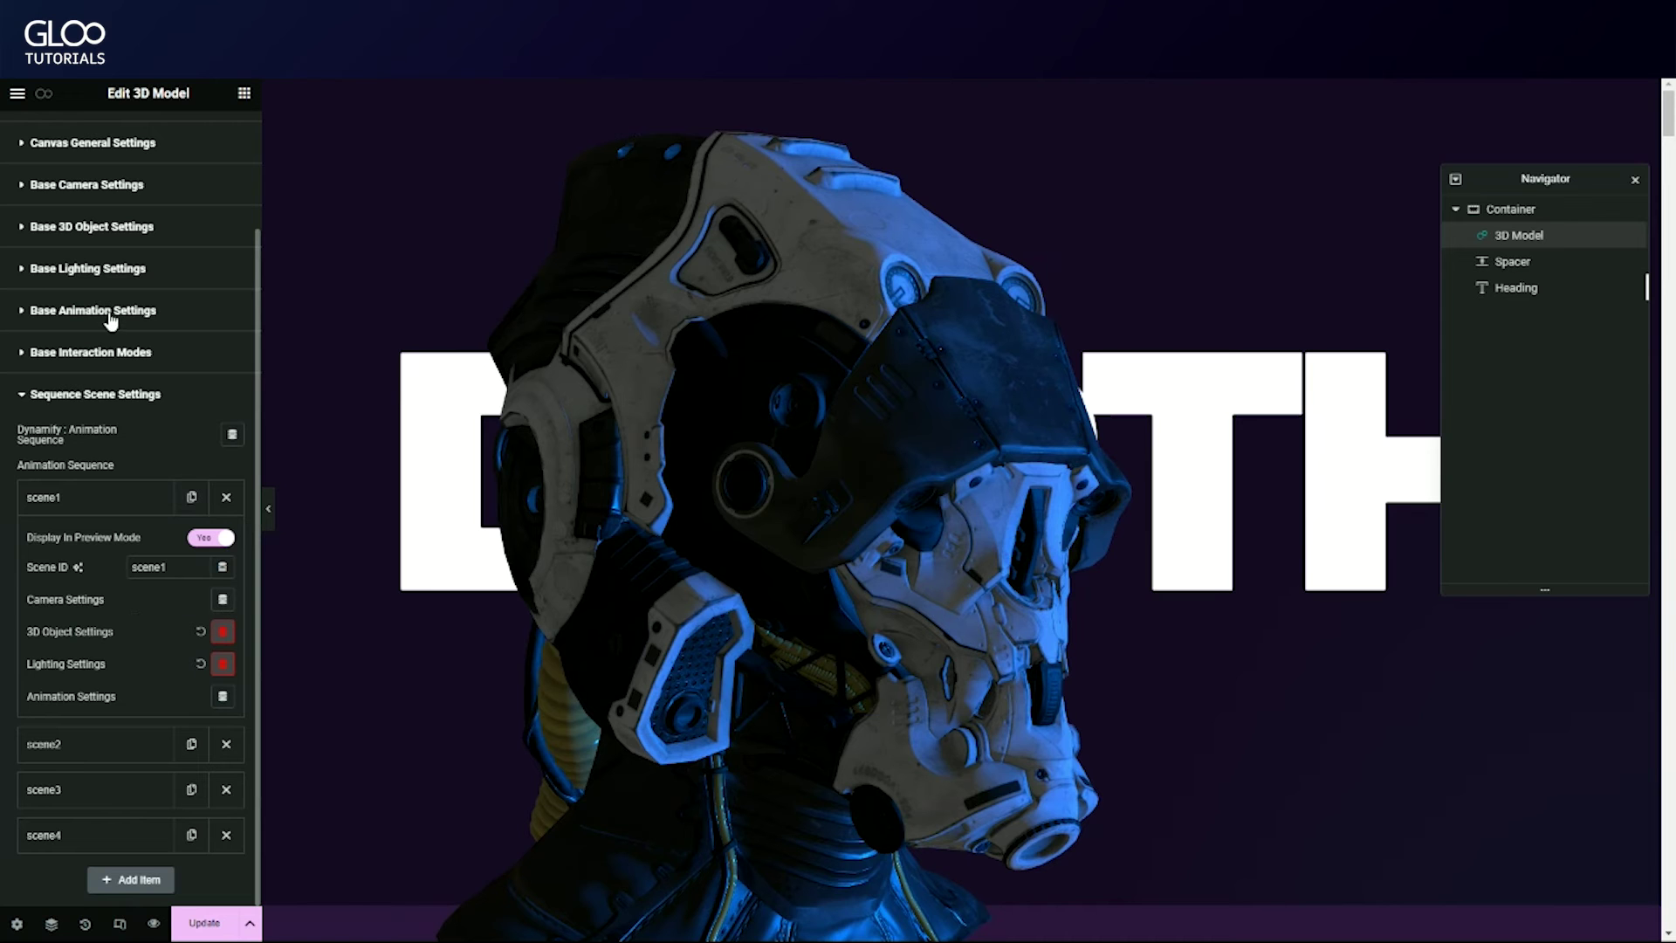
- Review scene1's 3D object position and rotation settings and its Scene ID
{"action": "left_click", "coordinate": [224, 638]}
{"action": "scroll", "coordinate": [194, 570], "scroll_direction": "down", "scroll_amount": 2}
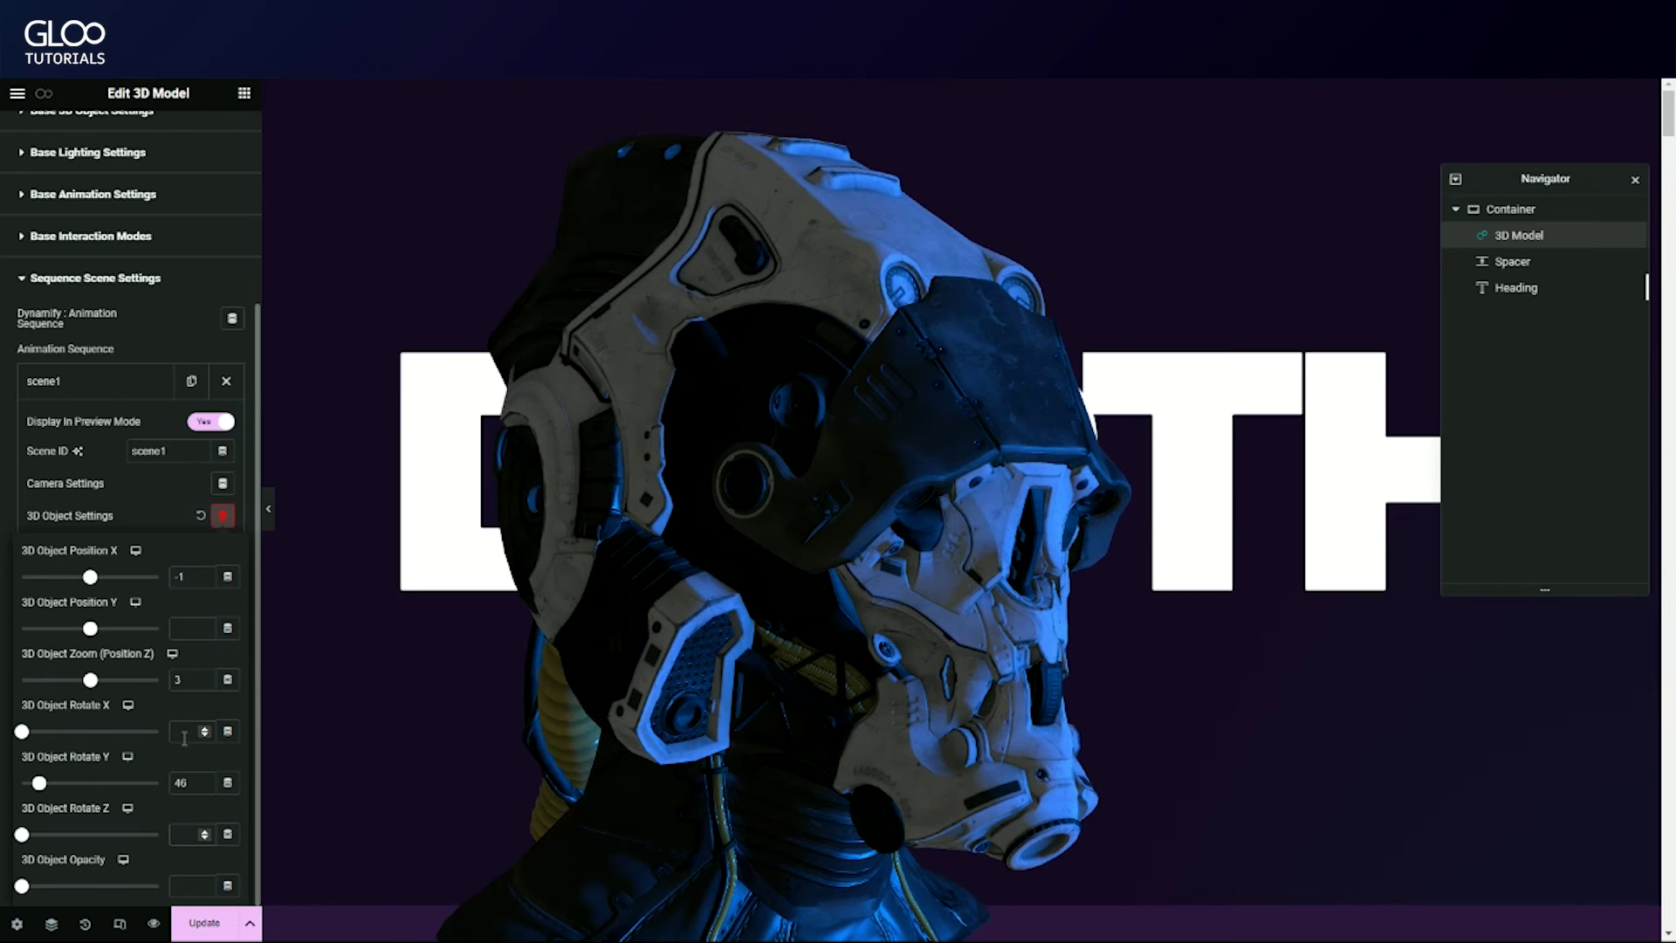
{"action": "key", "text": "Tab"}
{"action": "key", "text": "Tab"}
{"action": "left_click", "coordinate": [126, 358]}
{"action": "left_click_drag", "start_coordinate": [168, 450], "coordinate": [123, 469]}
{"action": "left_click", "coordinate": [178, 454]}
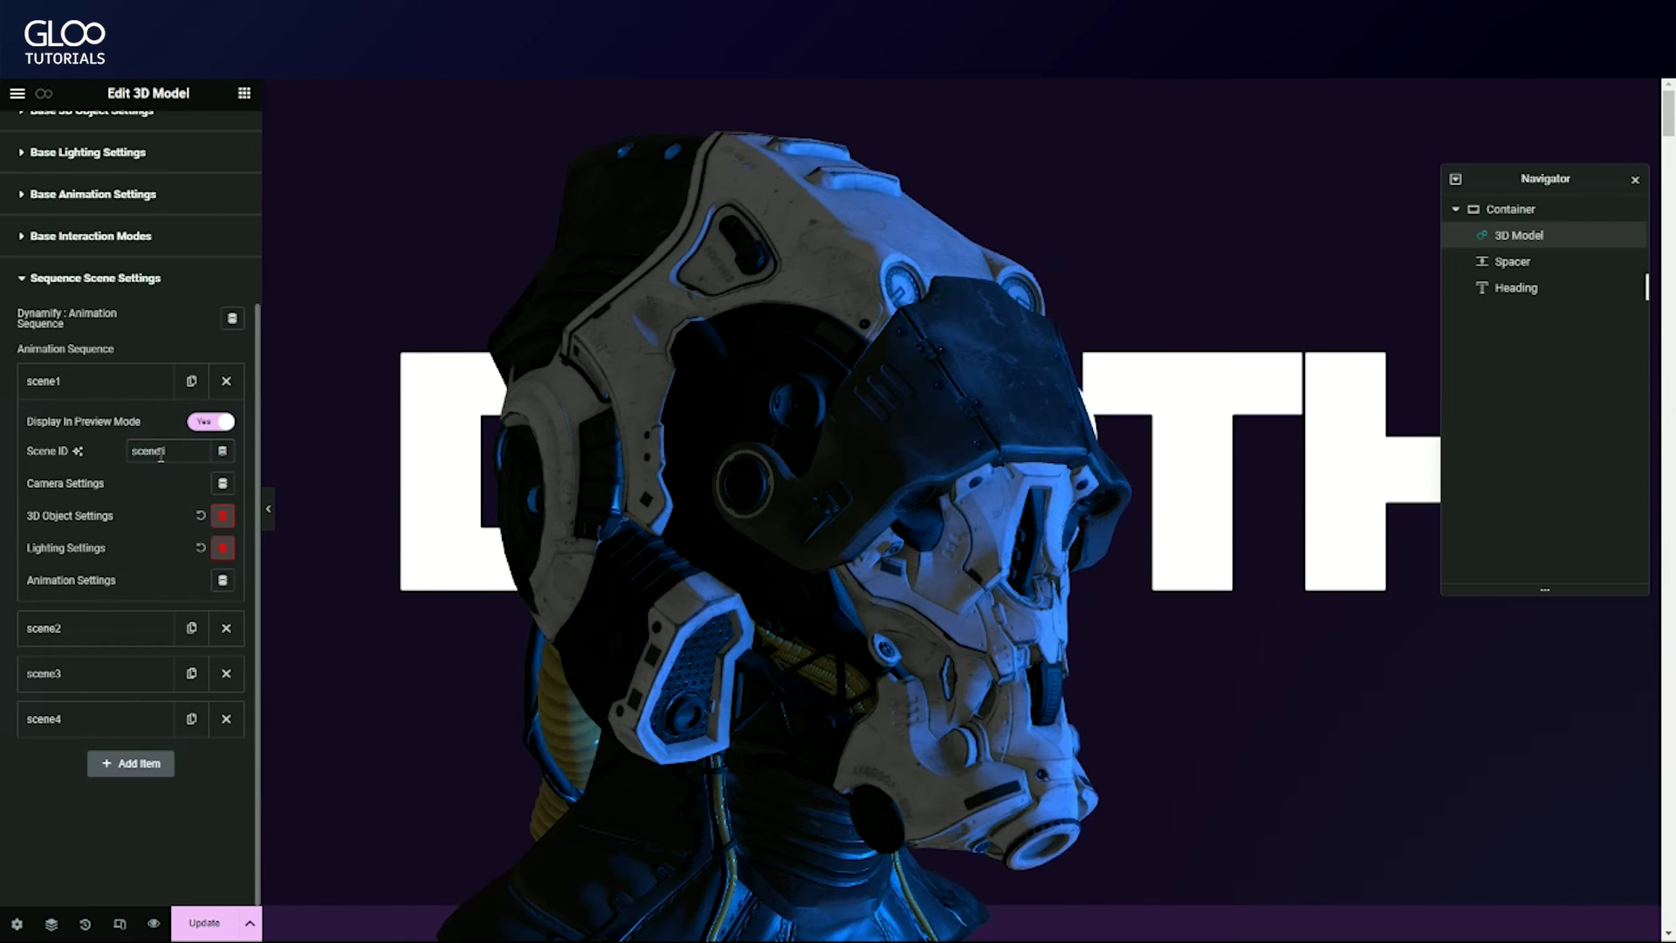
- Try displaying scene2 in preview mode with the Navigator closed, and switch its preview display back off
{"action": "scroll", "coordinate": [148, 418], "scroll_direction": "up", "scroll_amount": 1}
{"action": "left_click", "coordinate": [131, 505]}
{"action": "left_click", "coordinate": [175, 542]}
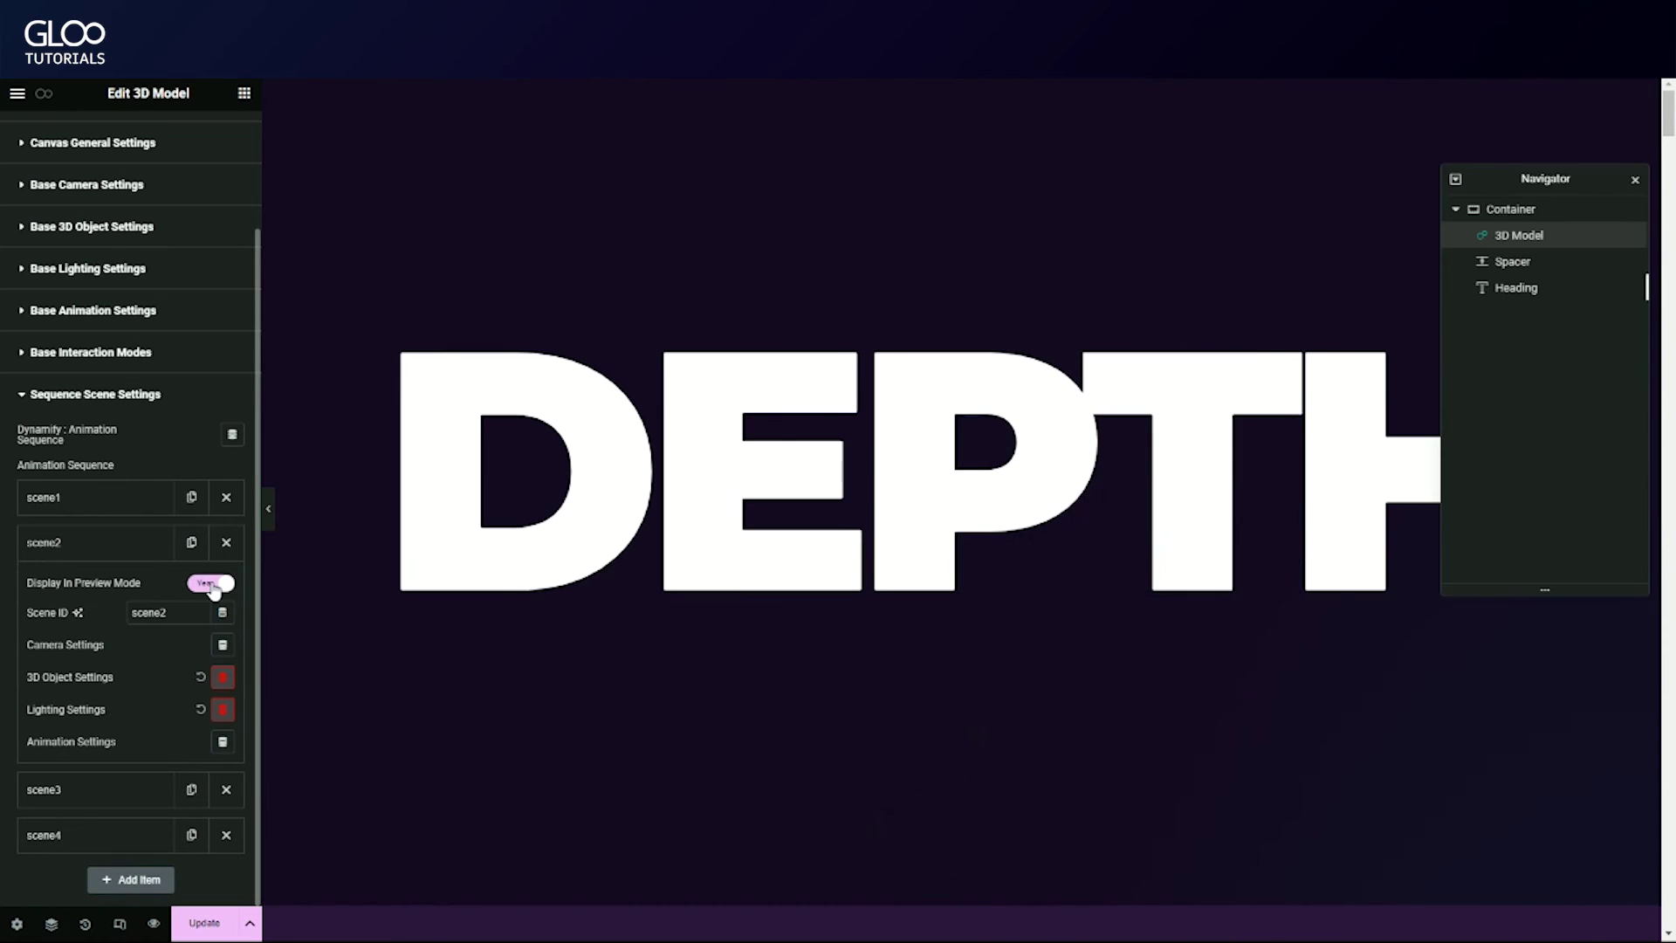
{"action": "left_click", "coordinate": [1635, 179]}
{"action": "left_click", "coordinate": [206, 582]}
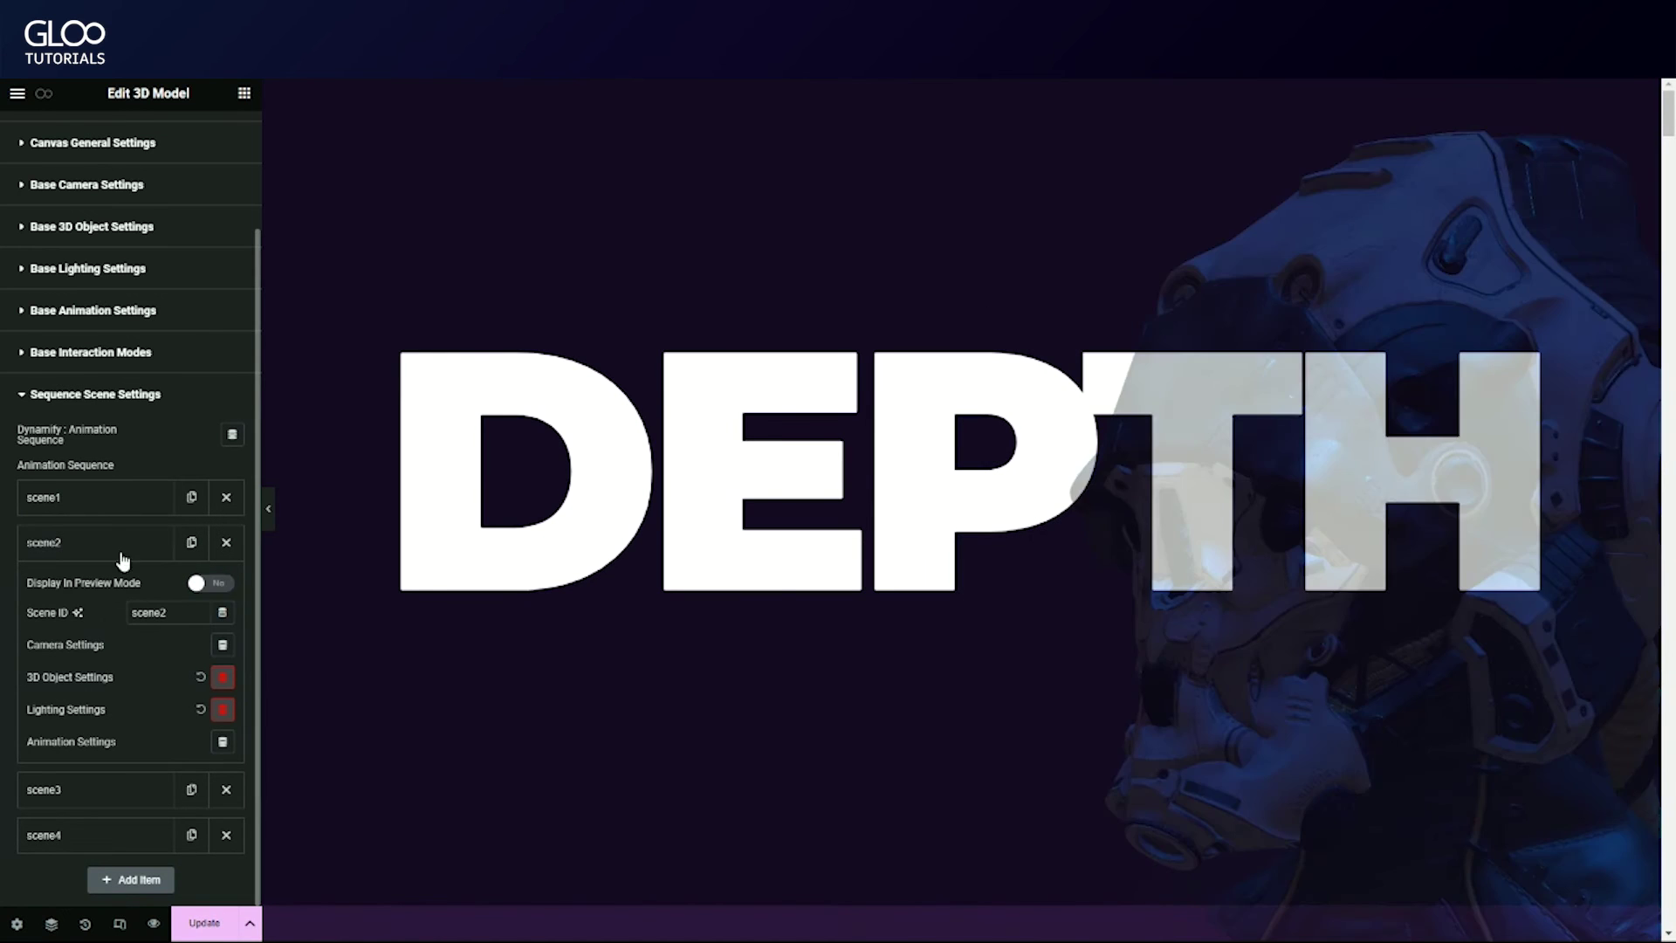
- Display scene3 and scene4 of the animation sequence in preview mode
{"action": "left_click", "coordinate": [122, 542]}
{"action": "left_click", "coordinate": [119, 588]}
{"action": "left_click", "coordinate": [211, 629]}
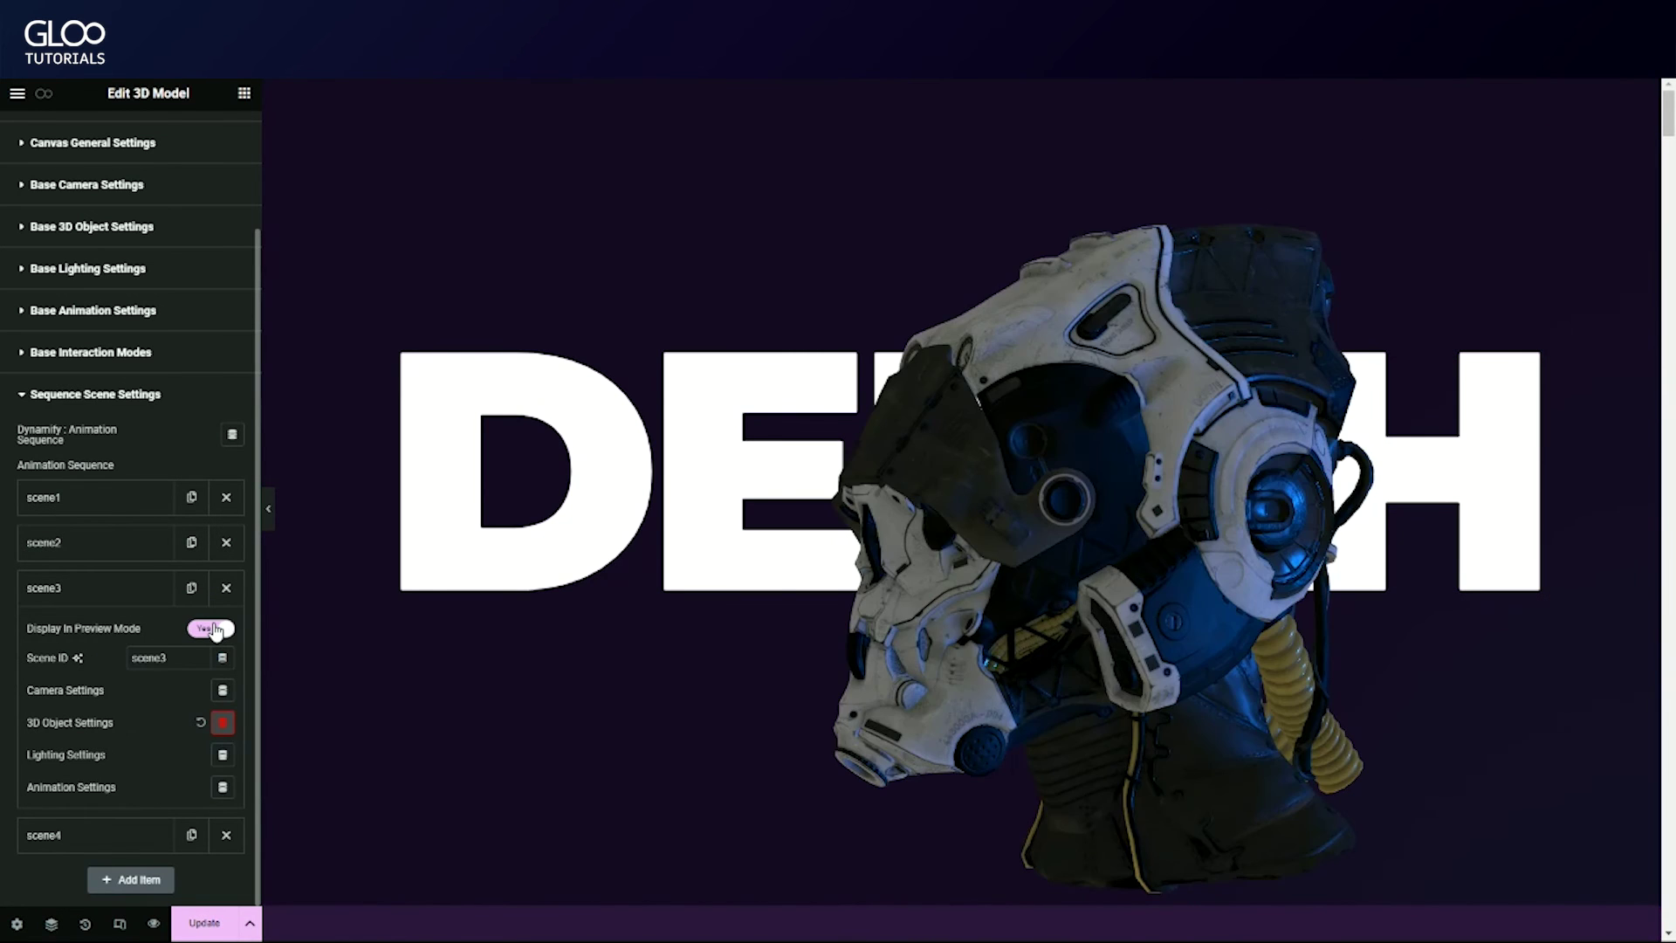
{"action": "left_click", "coordinate": [144, 594]}
{"action": "left_click", "coordinate": [131, 633]}
{"action": "left_click", "coordinate": [210, 673]}
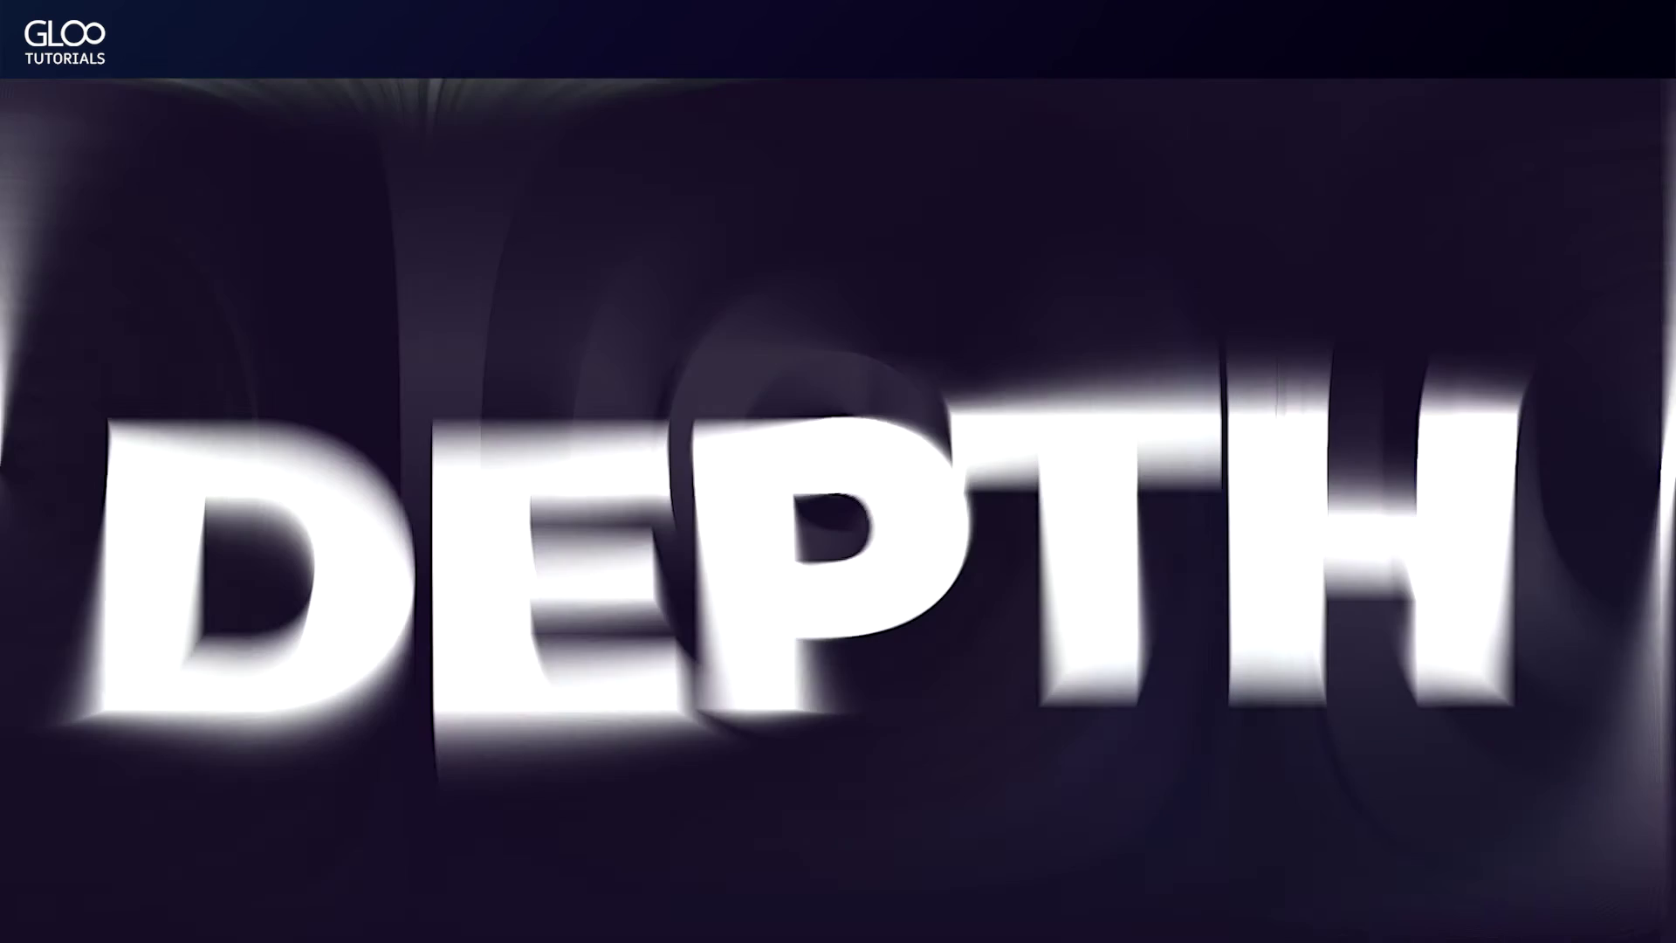
- Examine how the helmet moves between the scenes along the full length of the live page and back
{"action": "scroll", "coordinate": [1082, 448], "scroll_direction": "down", "scroll_amount": 5}
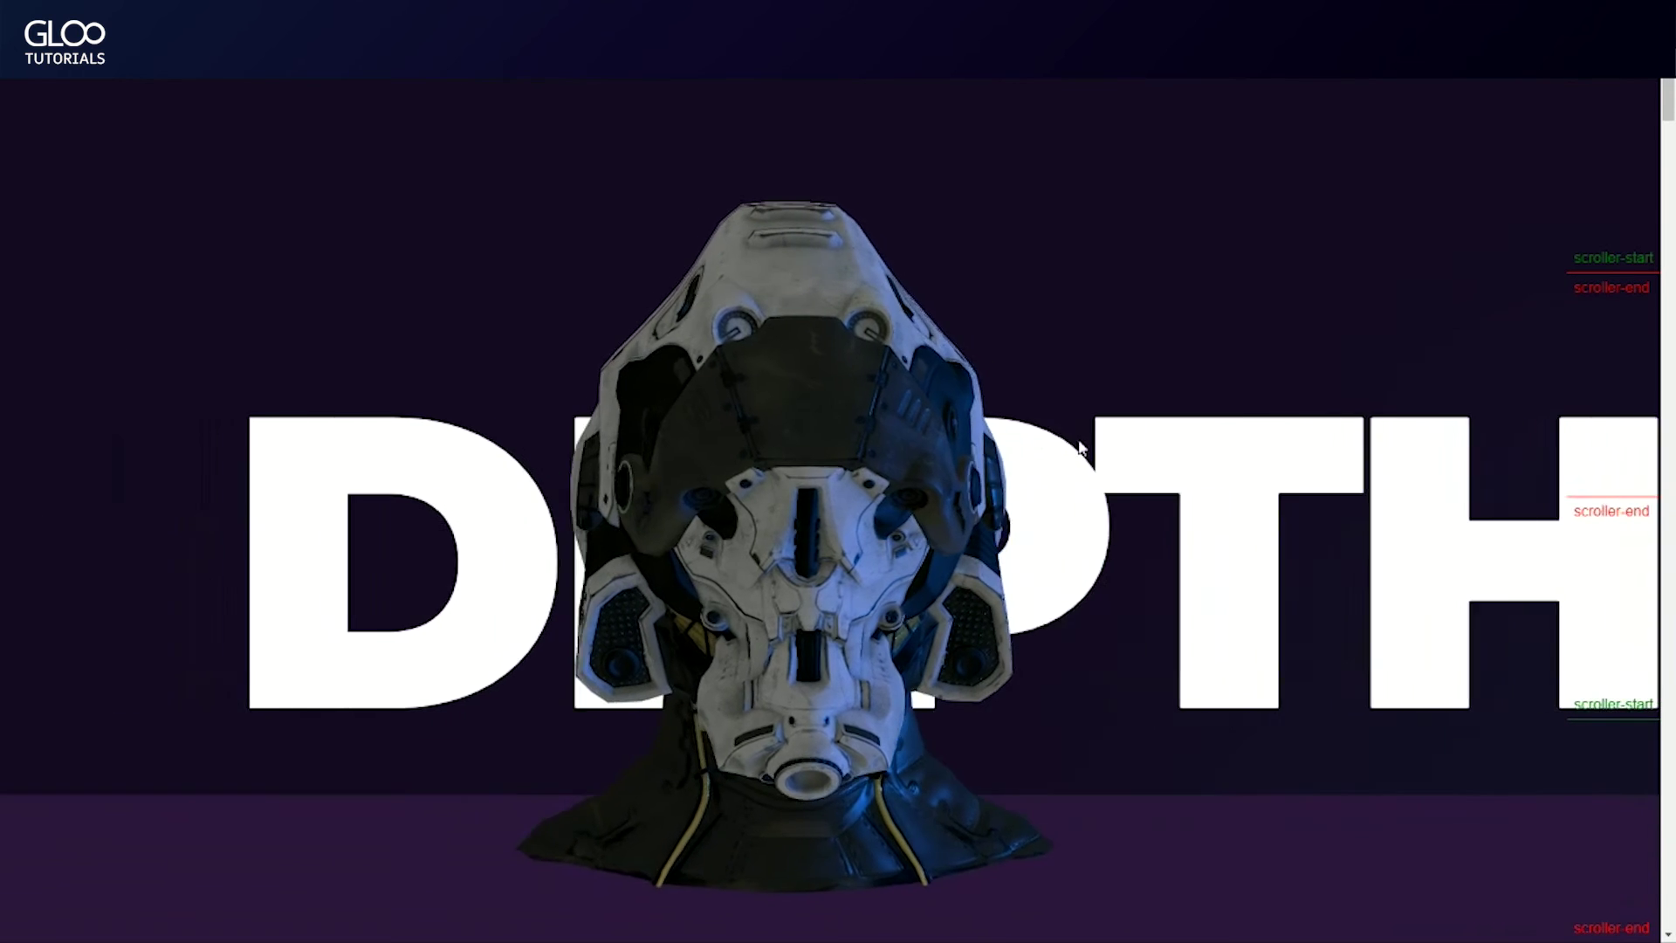
{"action": "scroll", "coordinate": [1079, 442], "scroll_direction": "down", "scroll_amount": 5}
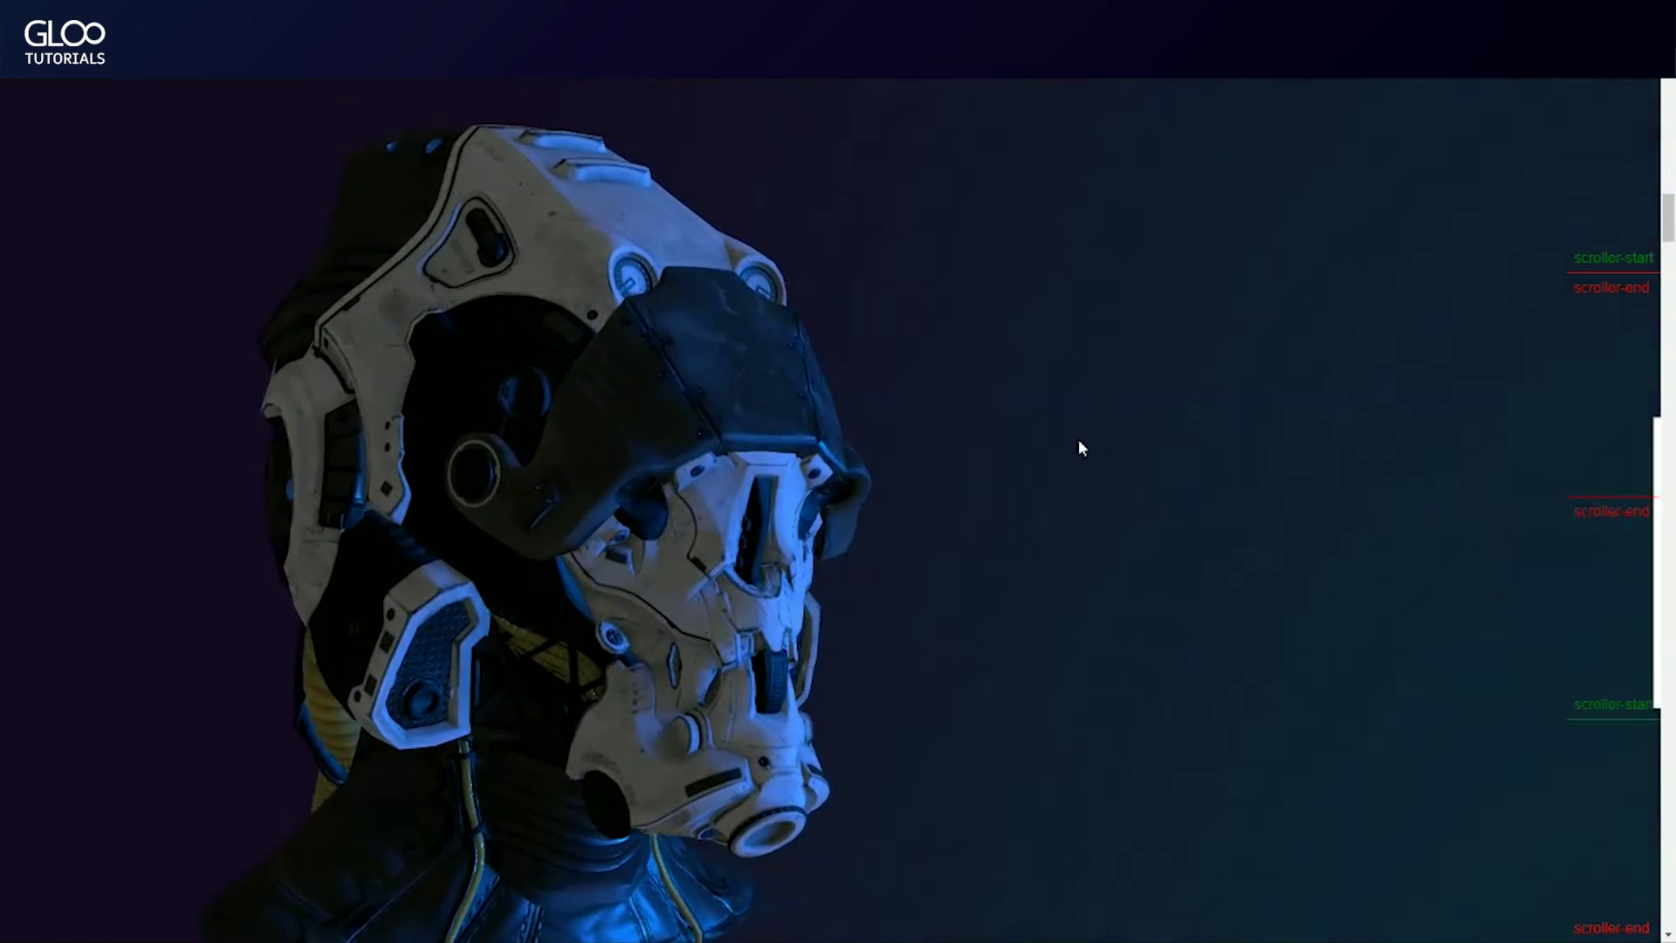
{"action": "scroll", "coordinate": [1080, 447], "scroll_direction": "down", "scroll_amount": 5}
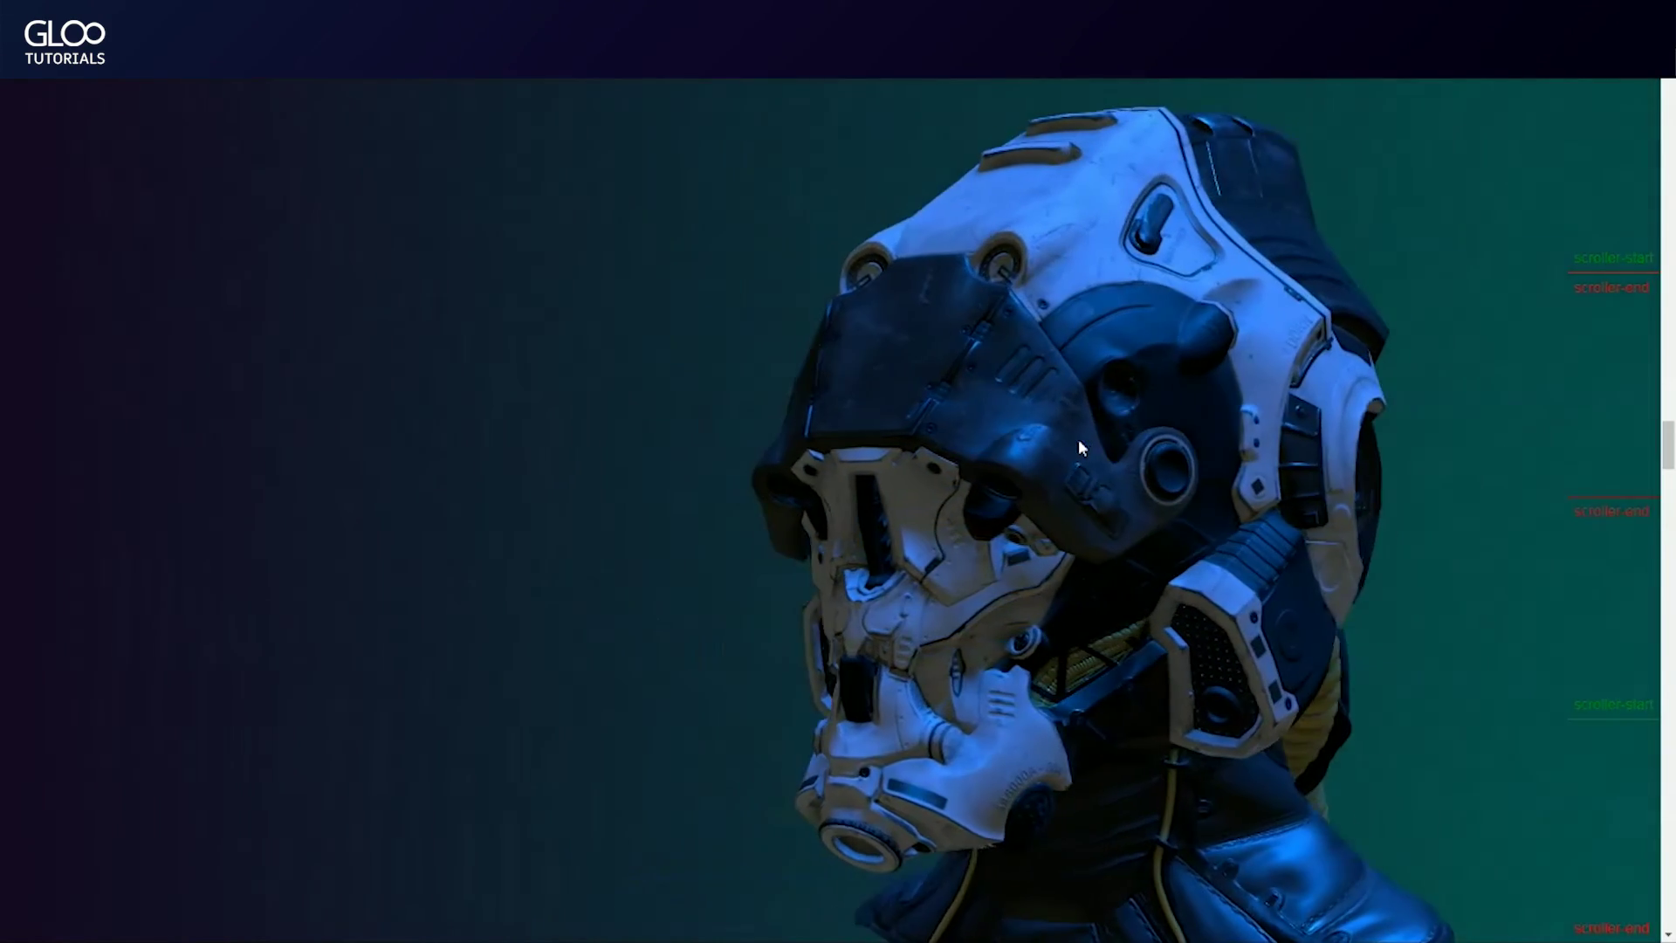
{"action": "scroll", "coordinate": [1078, 447], "scroll_direction": "down", "scroll_amount": 5}
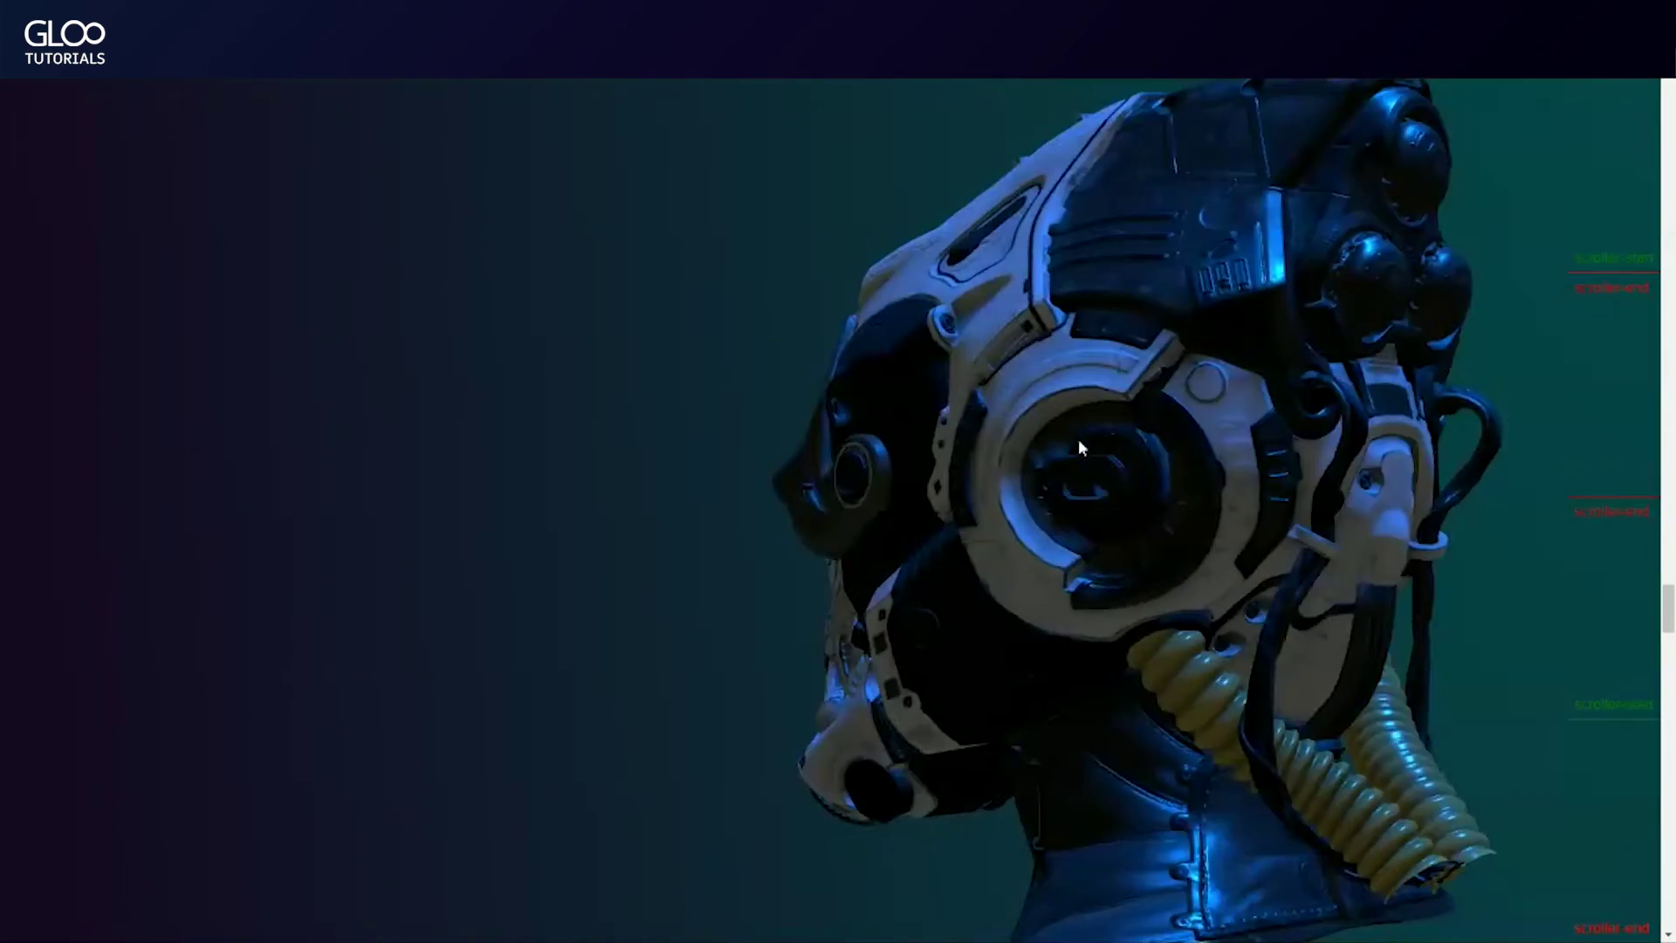
{"action": "scroll", "coordinate": [1079, 447], "scroll_direction": "down", "scroll_amount": 5}
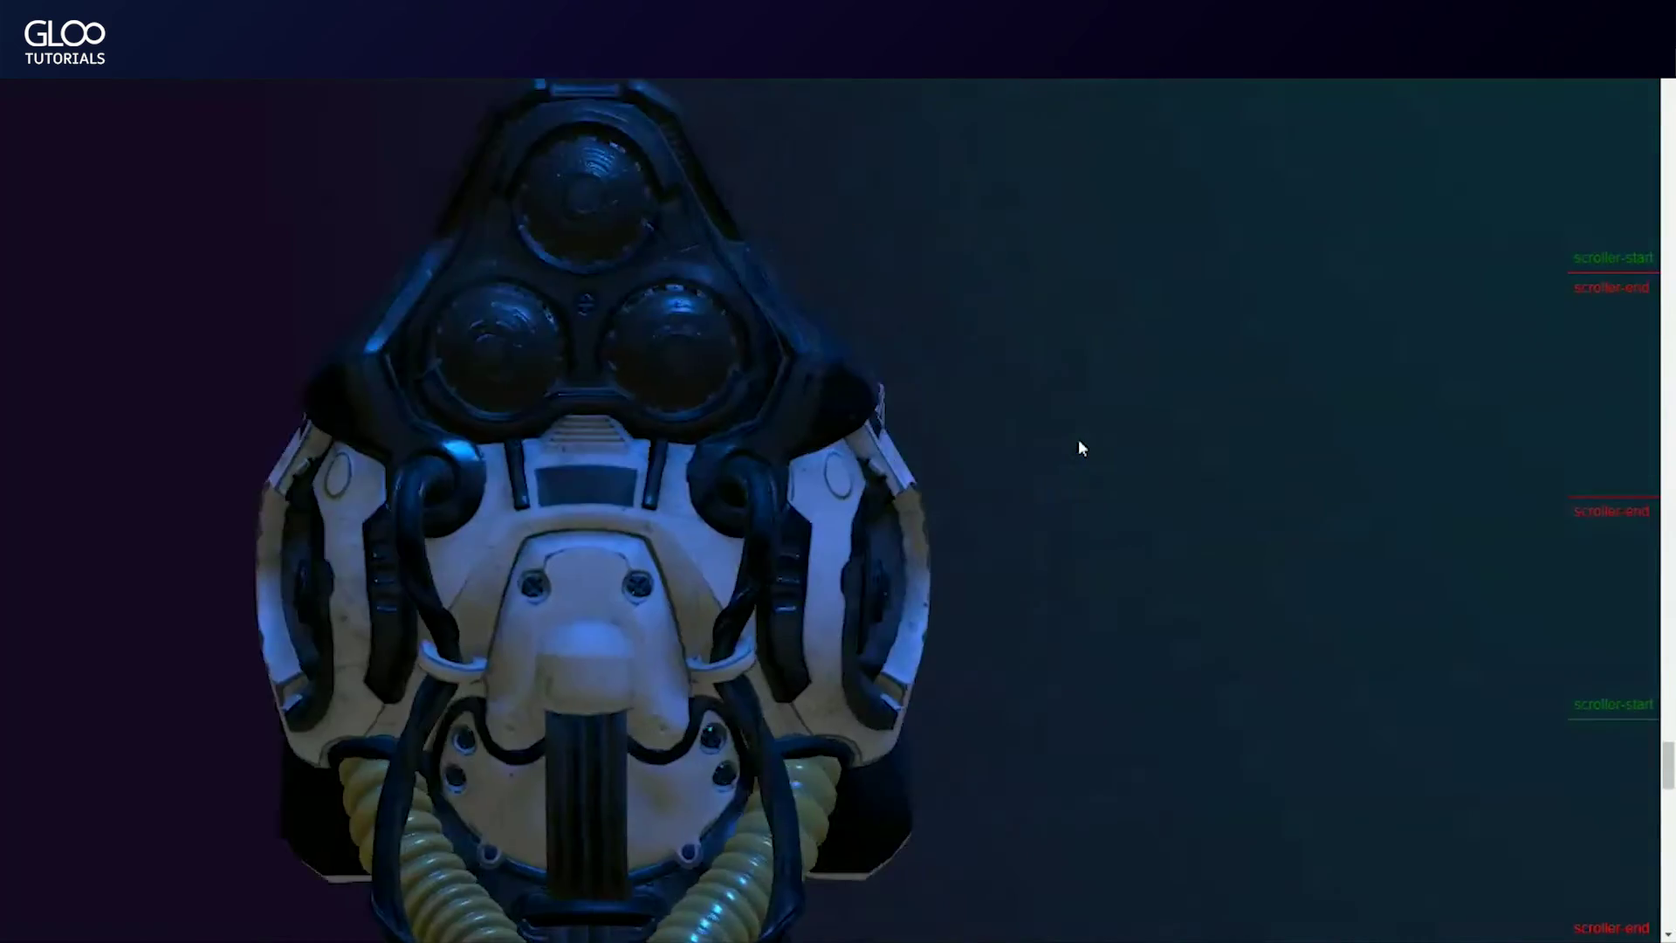
{"action": "scroll", "coordinate": [1080, 447], "scroll_direction": "down", "scroll_amount": 2}
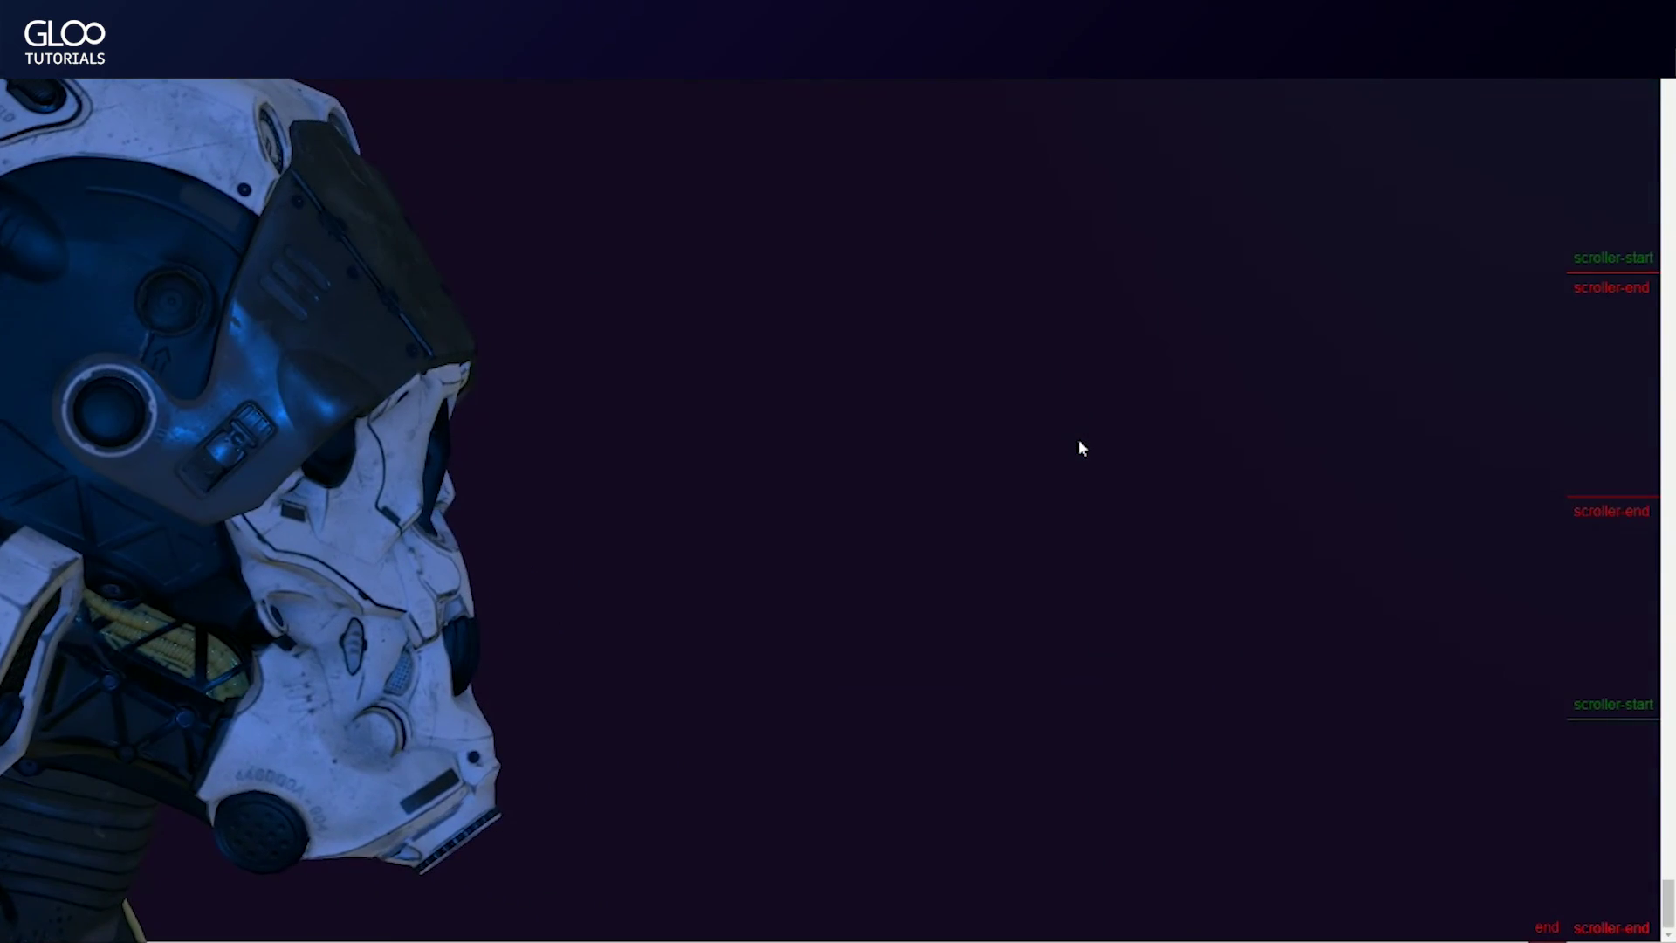
{"action": "scroll", "coordinate": [1080, 448], "scroll_direction": "up", "scroll_amount": 5}
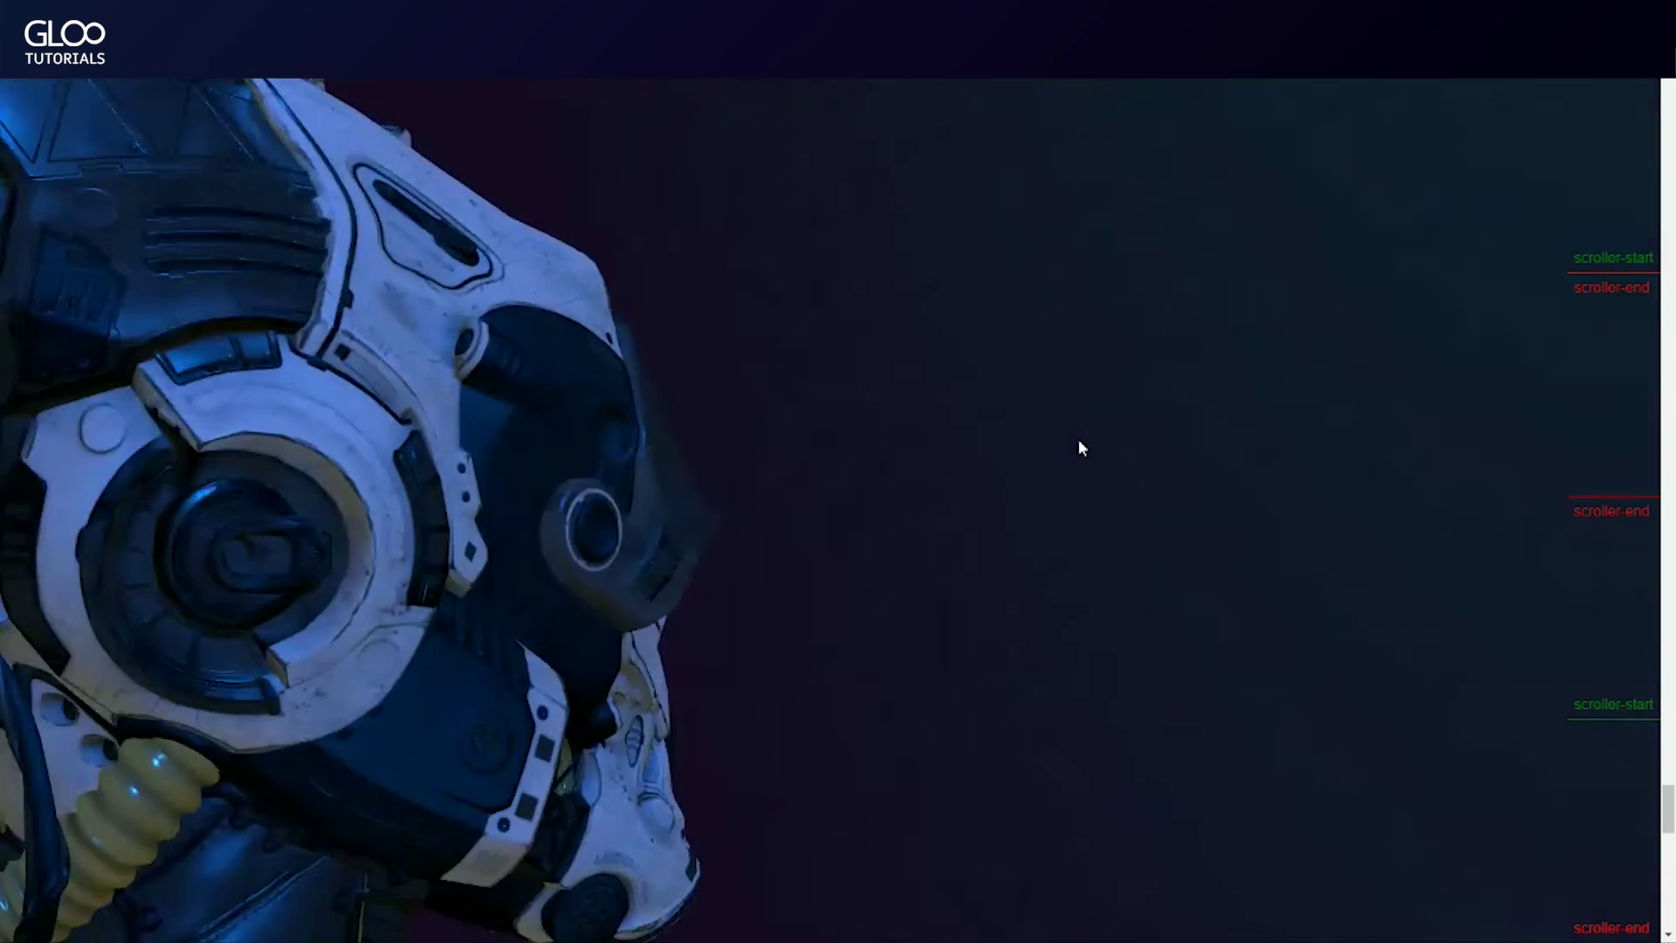
{"action": "scroll", "coordinate": [1079, 447], "scroll_direction": "up", "scroll_amount": 4}
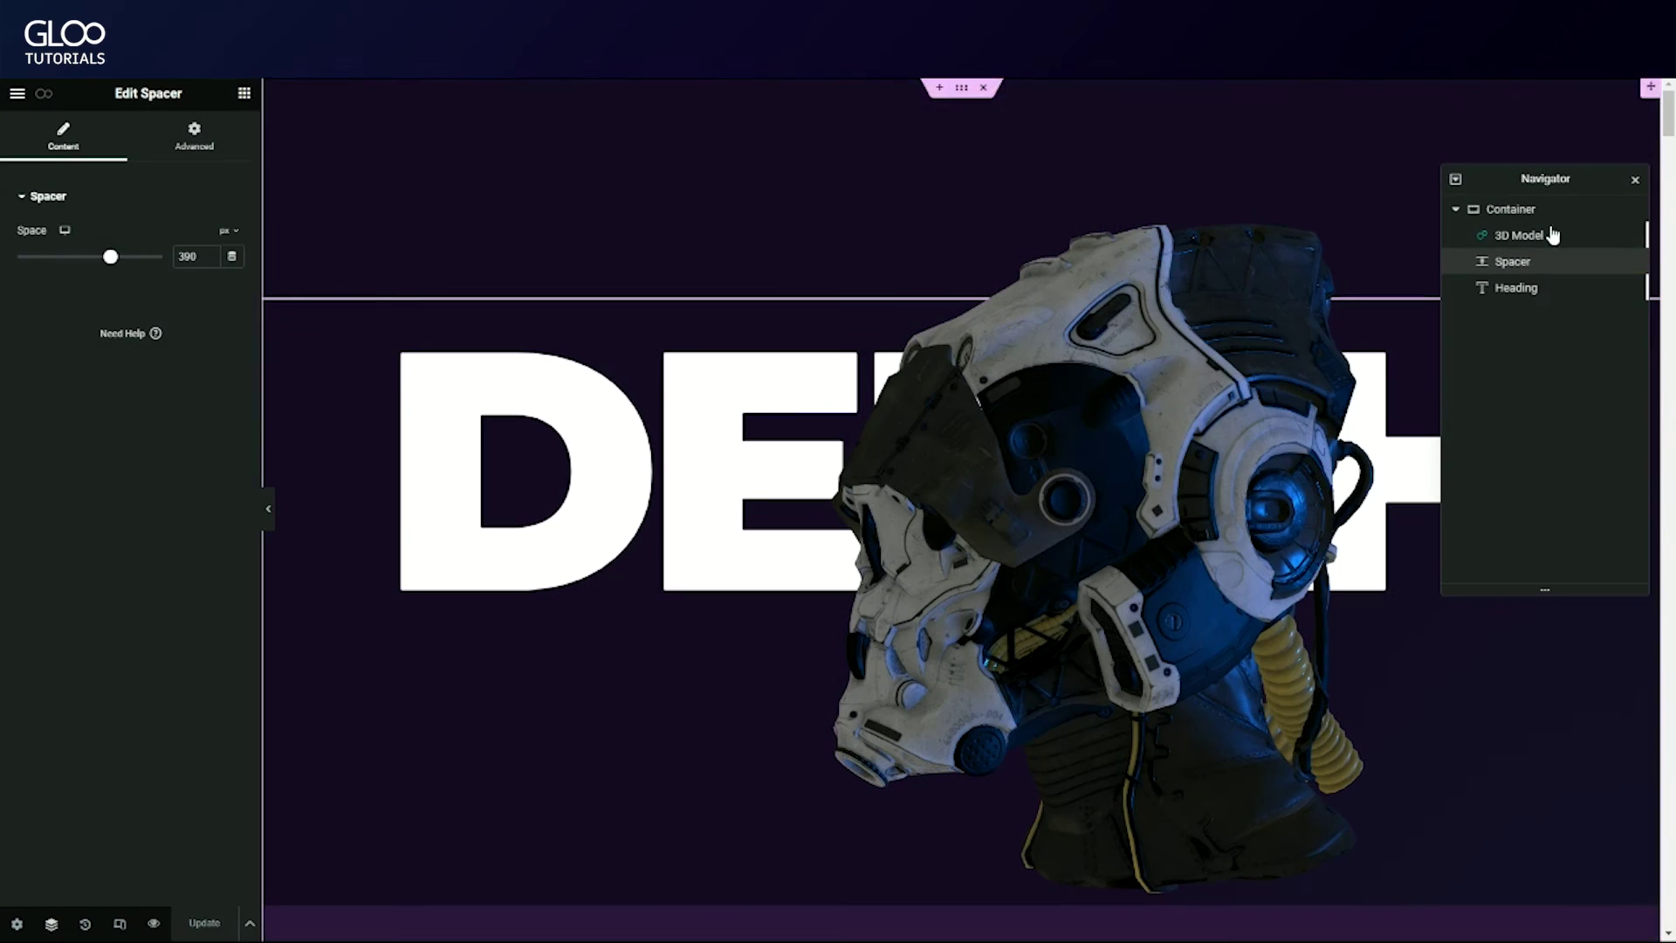
- Review the Heading and Spacer widgets of the container, and open the page's advanced settings
{"action": "left_click", "coordinate": [1538, 293]}
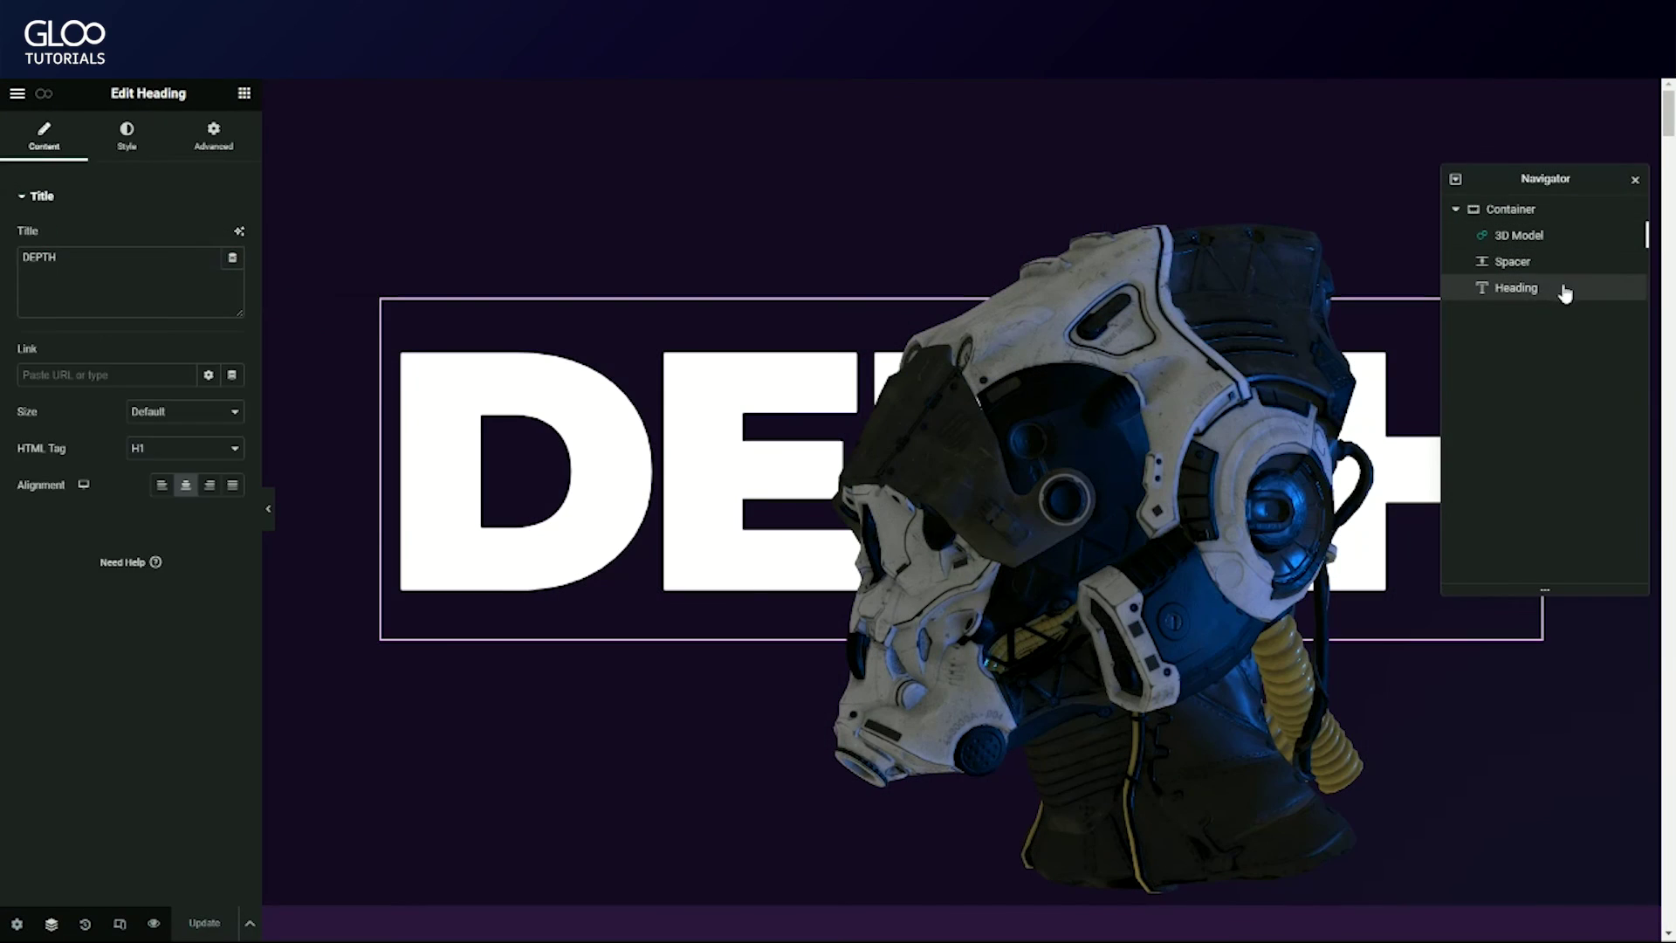
{"action": "left_click", "coordinate": [1539, 263]}
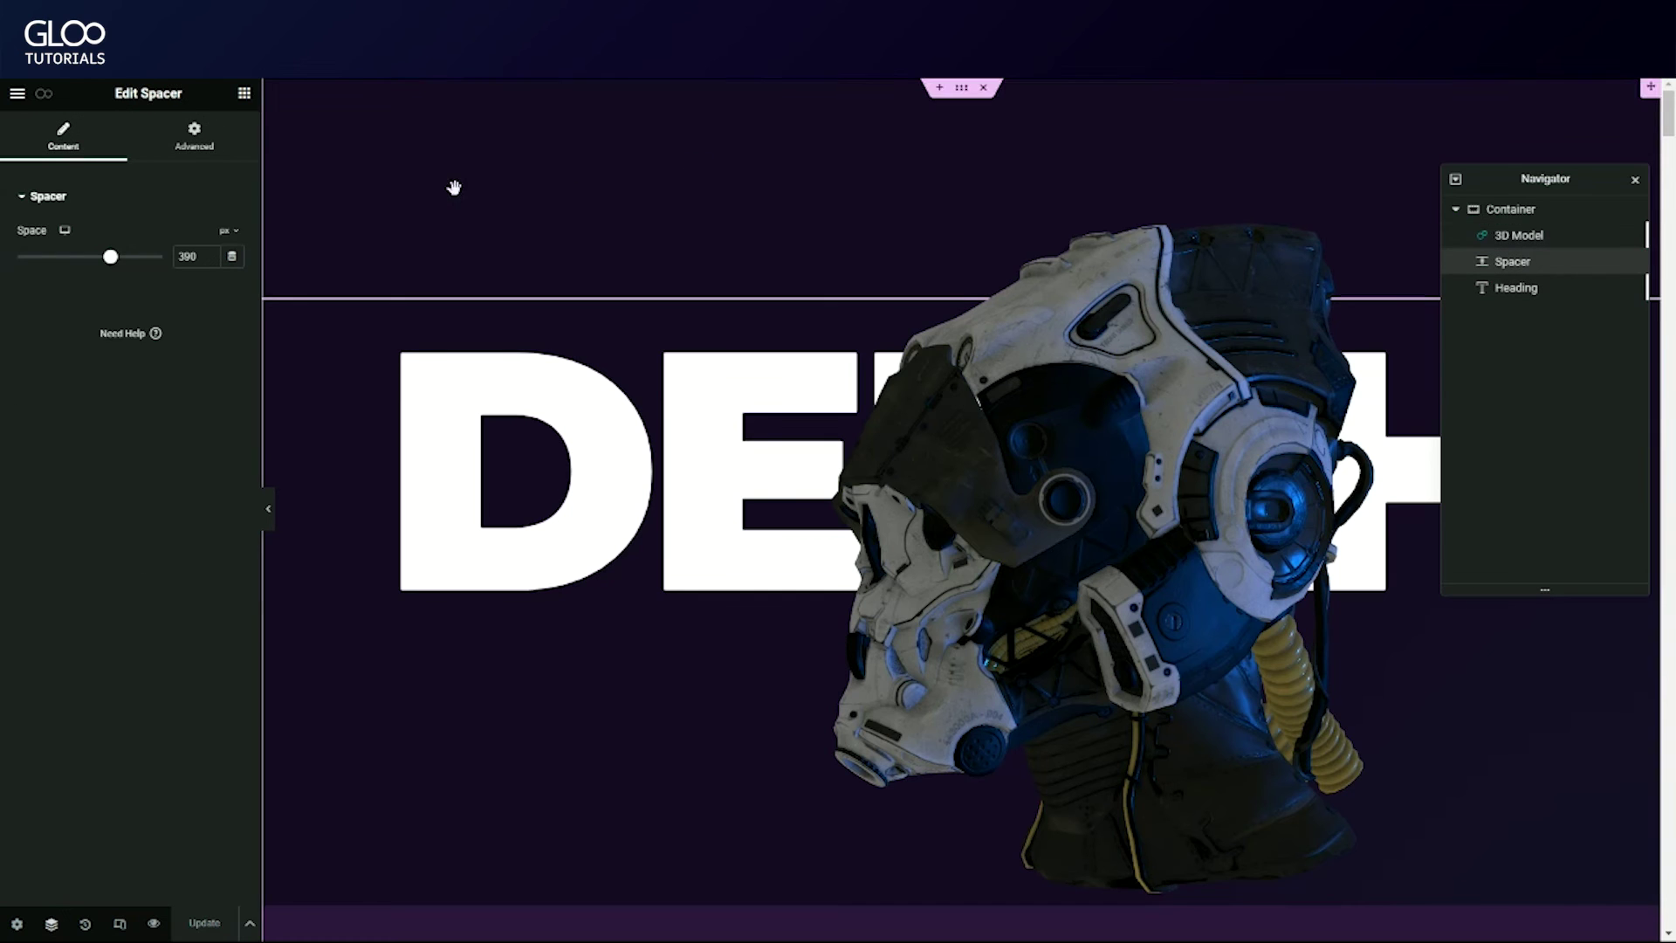
{"action": "left_click", "coordinate": [307, 192]}
{"action": "left_click", "coordinate": [43, 103]}
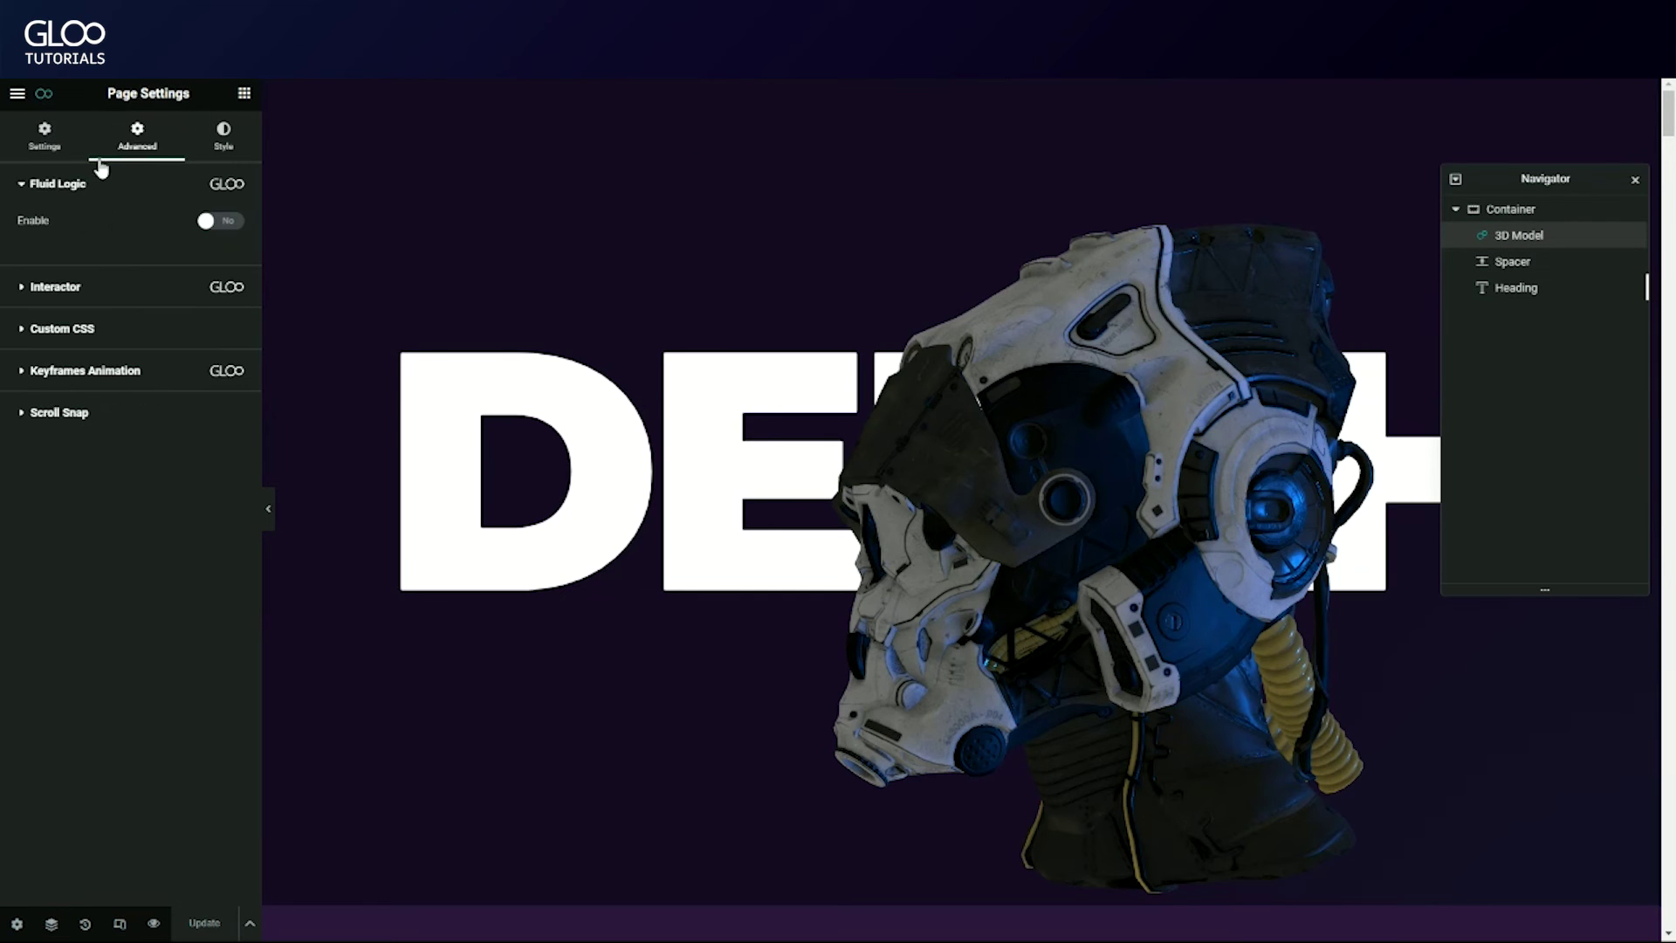
- Review the GSAP timeline and scrolling parameters in the page's Interactor settings
{"action": "left_click", "coordinate": [100, 301]}
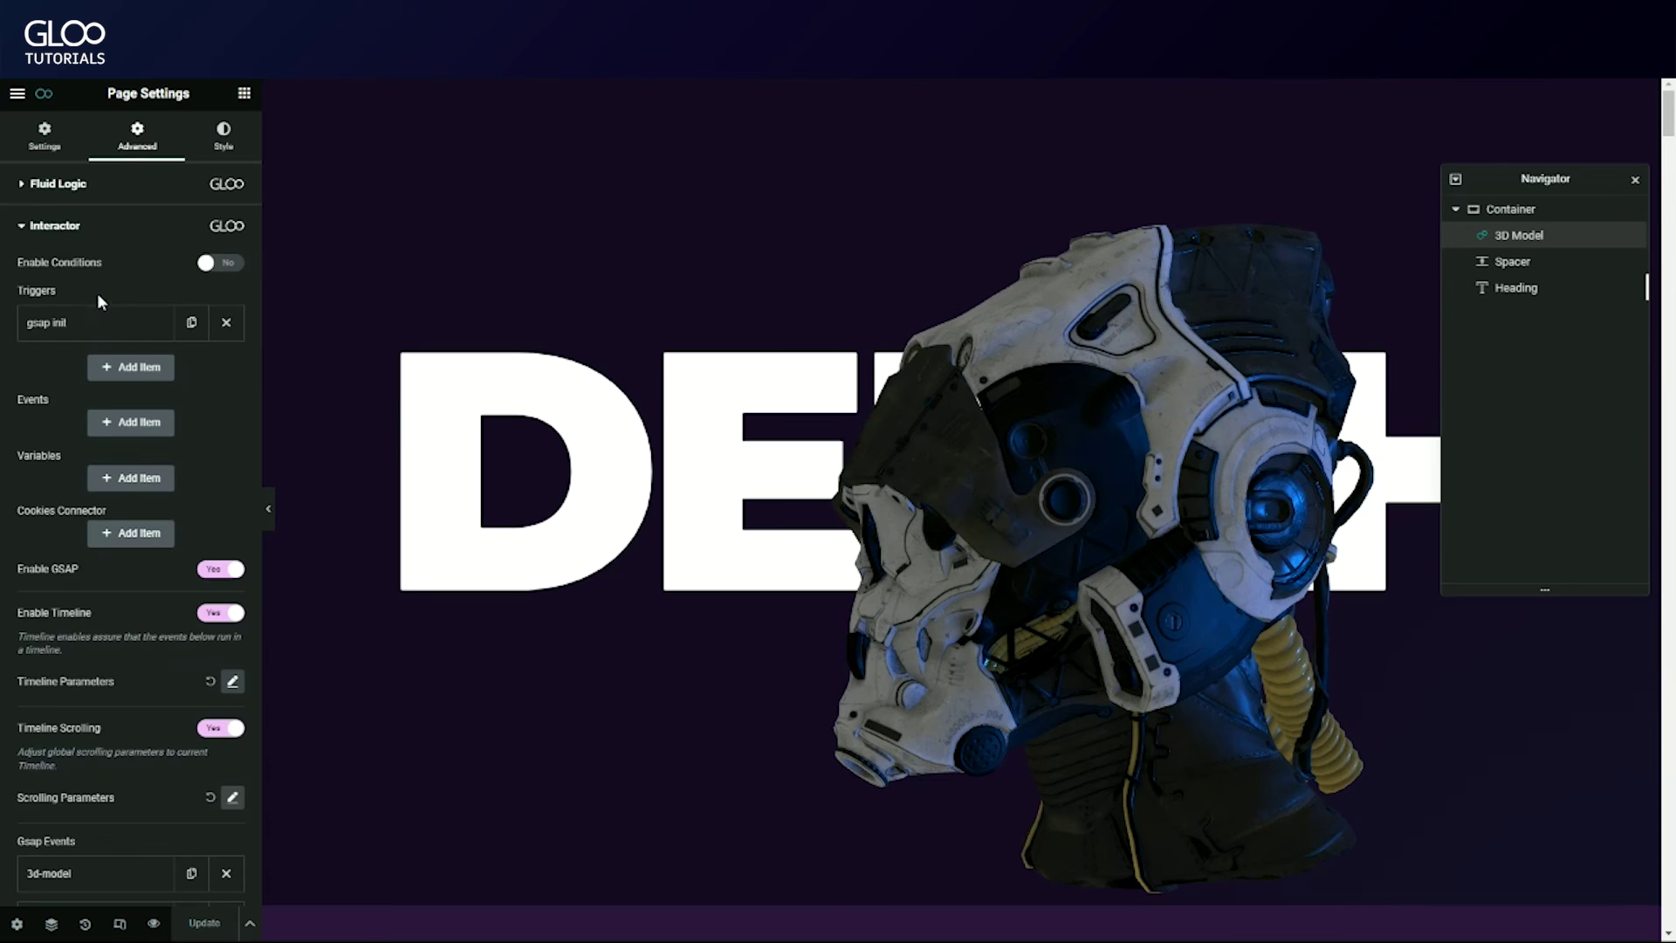
{"action": "scroll", "coordinate": [183, 417], "scroll_direction": "down", "scroll_amount": 2}
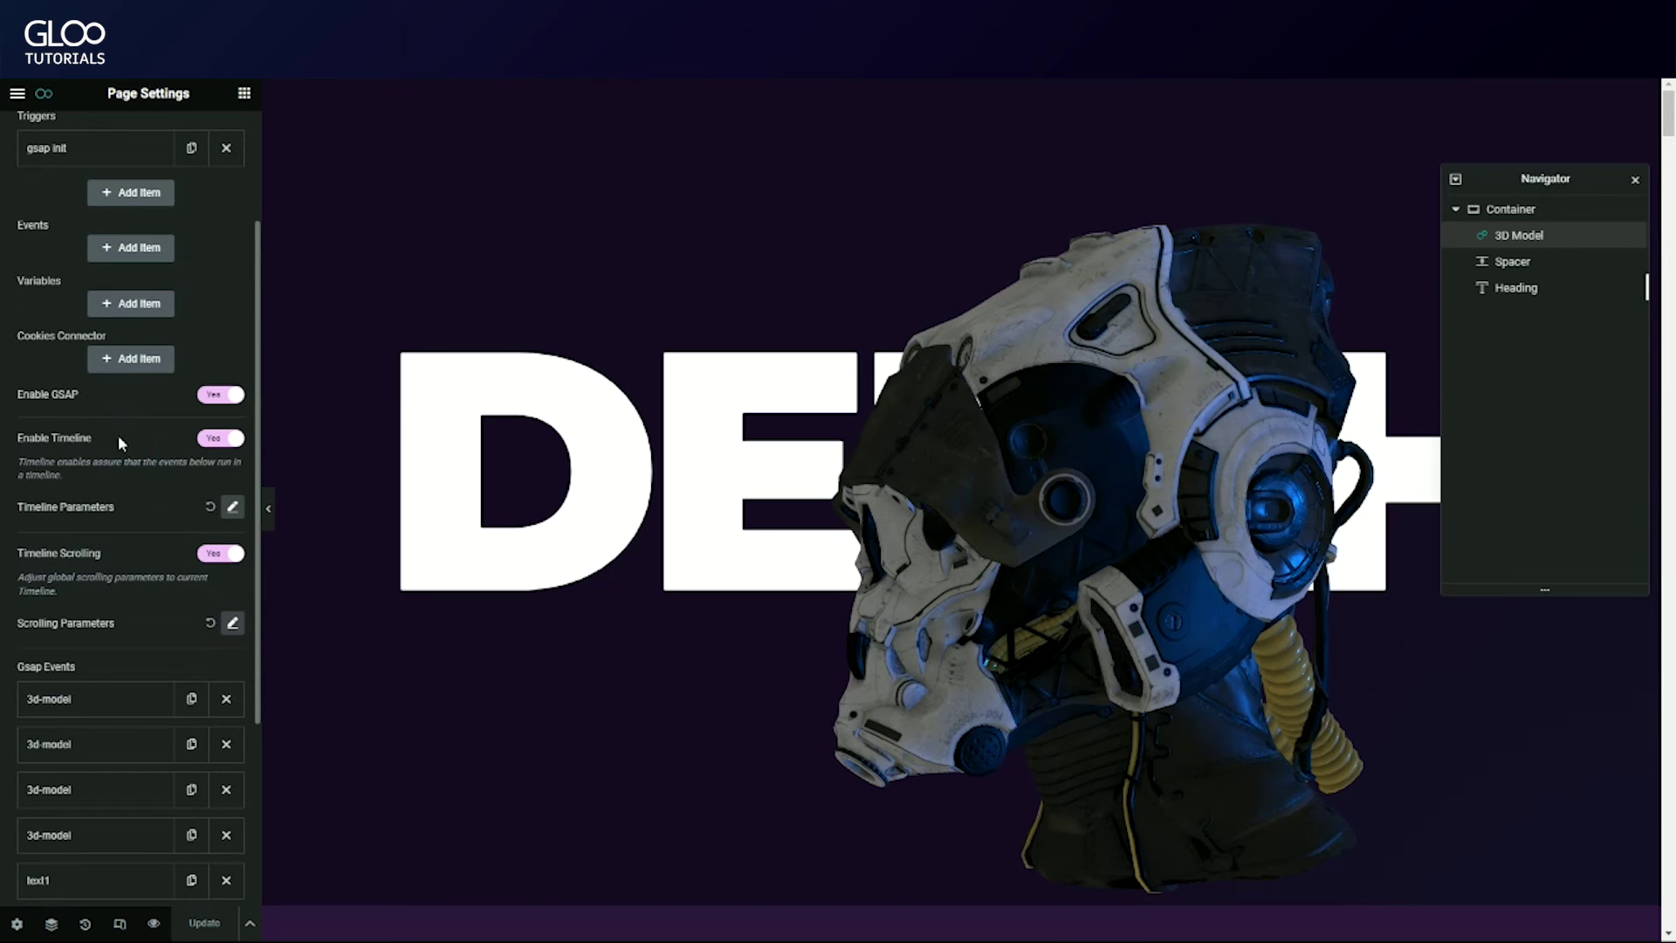
{"action": "left_click", "coordinate": [131, 500]}
{"action": "left_click_drag", "start_coordinate": [101, 552], "coordinate": [27, 548]}
{"action": "left_click", "coordinate": [232, 507]}
{"action": "left_click", "coordinate": [234, 506]}
{"action": "left_click", "coordinate": [232, 623]}
{"action": "left_click", "coordinate": [232, 623]}
{"action": "scroll", "coordinate": [128, 548], "scroll_direction": "down", "scroll_amount": 2}
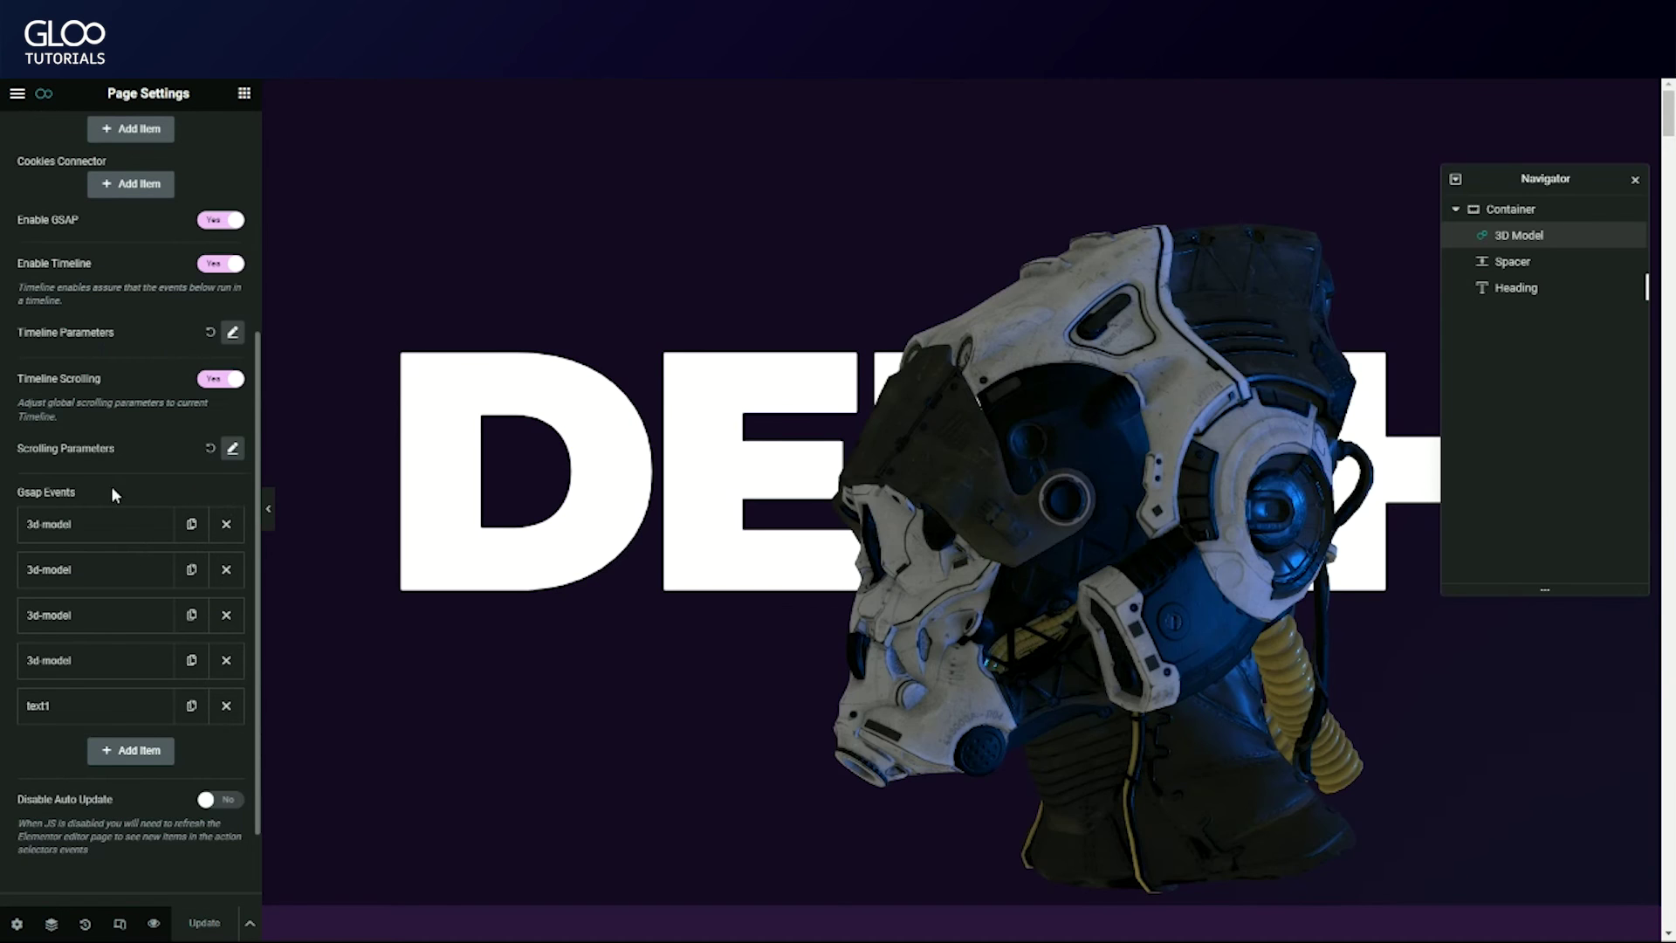
- Inspect the title of the first 3d-model GSAP event and keep its function at To
{"action": "left_click", "coordinate": [175, 523]}
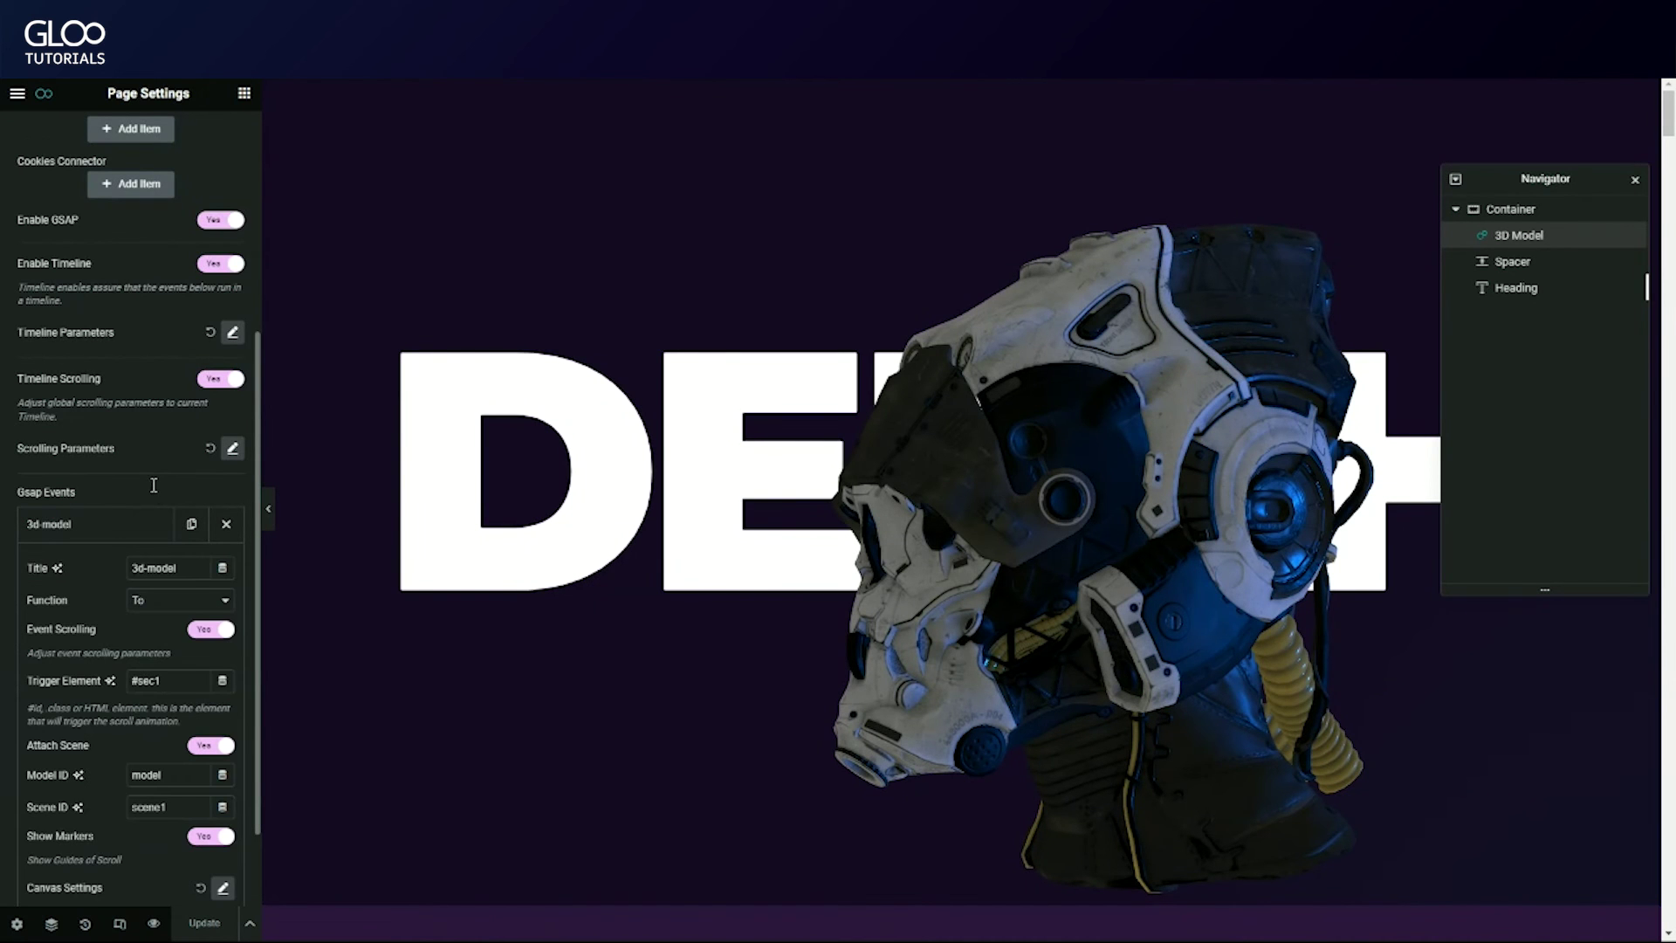
{"action": "scroll", "coordinate": [170, 405], "scroll_direction": "down", "scroll_amount": 2}
{"action": "scroll", "coordinate": [138, 281], "scroll_direction": "down", "scroll_amount": 1}
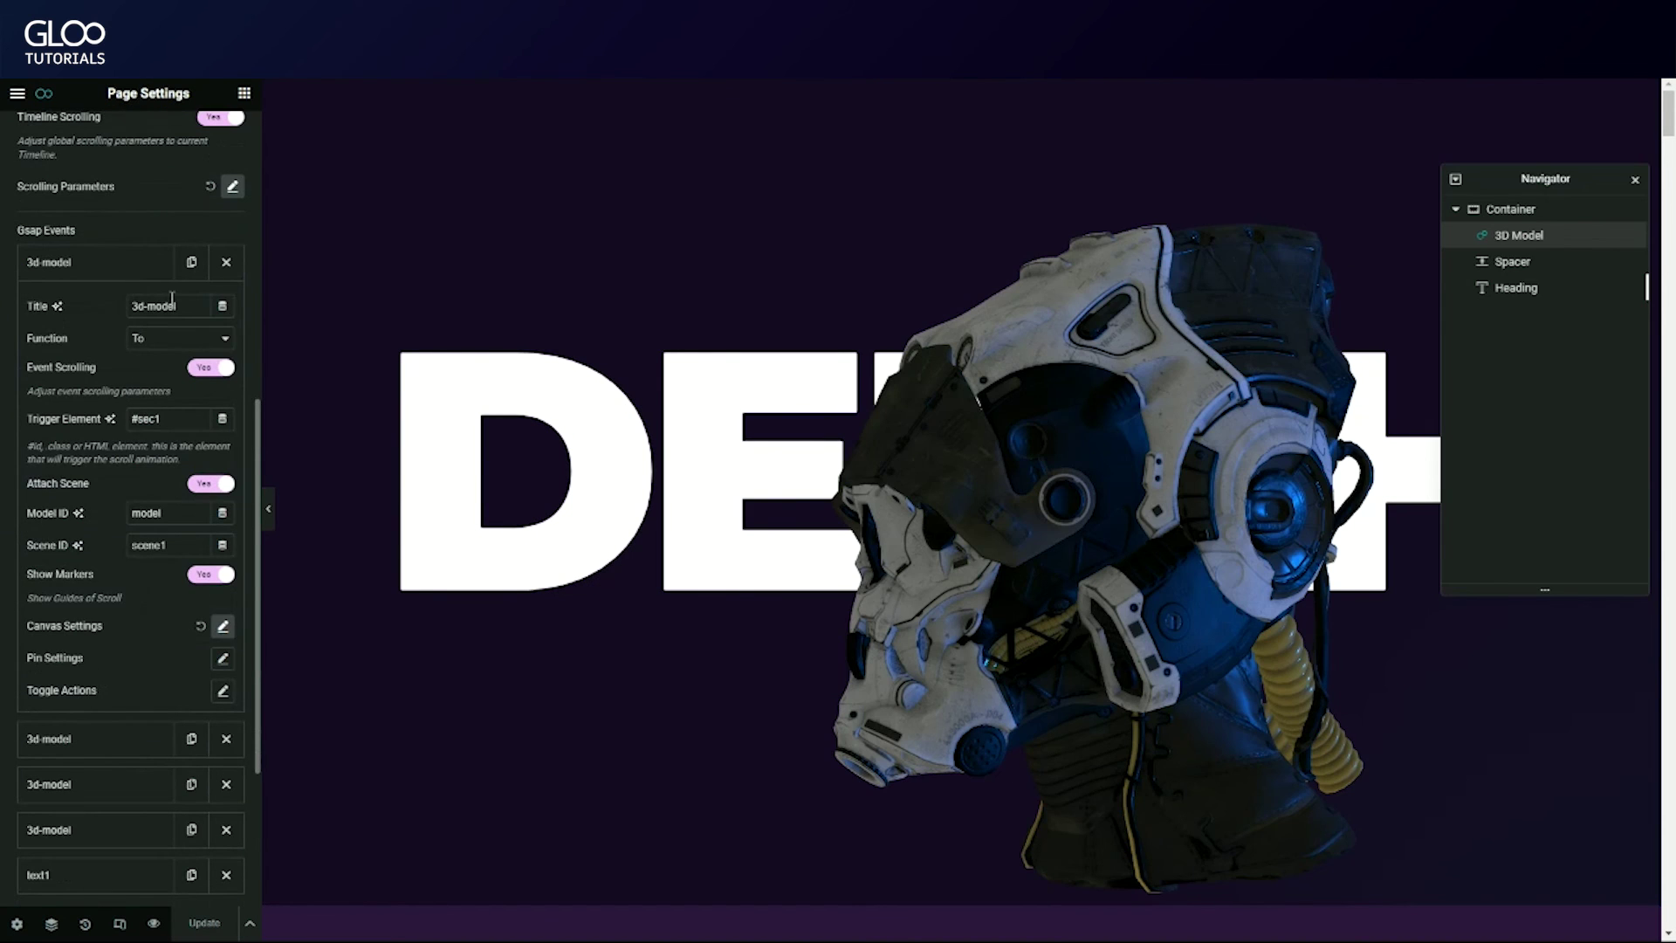
{"action": "double_click", "coordinate": [177, 301]}
{"action": "left_click", "coordinate": [190, 303]}
{"action": "left_click", "coordinate": [164, 343]}
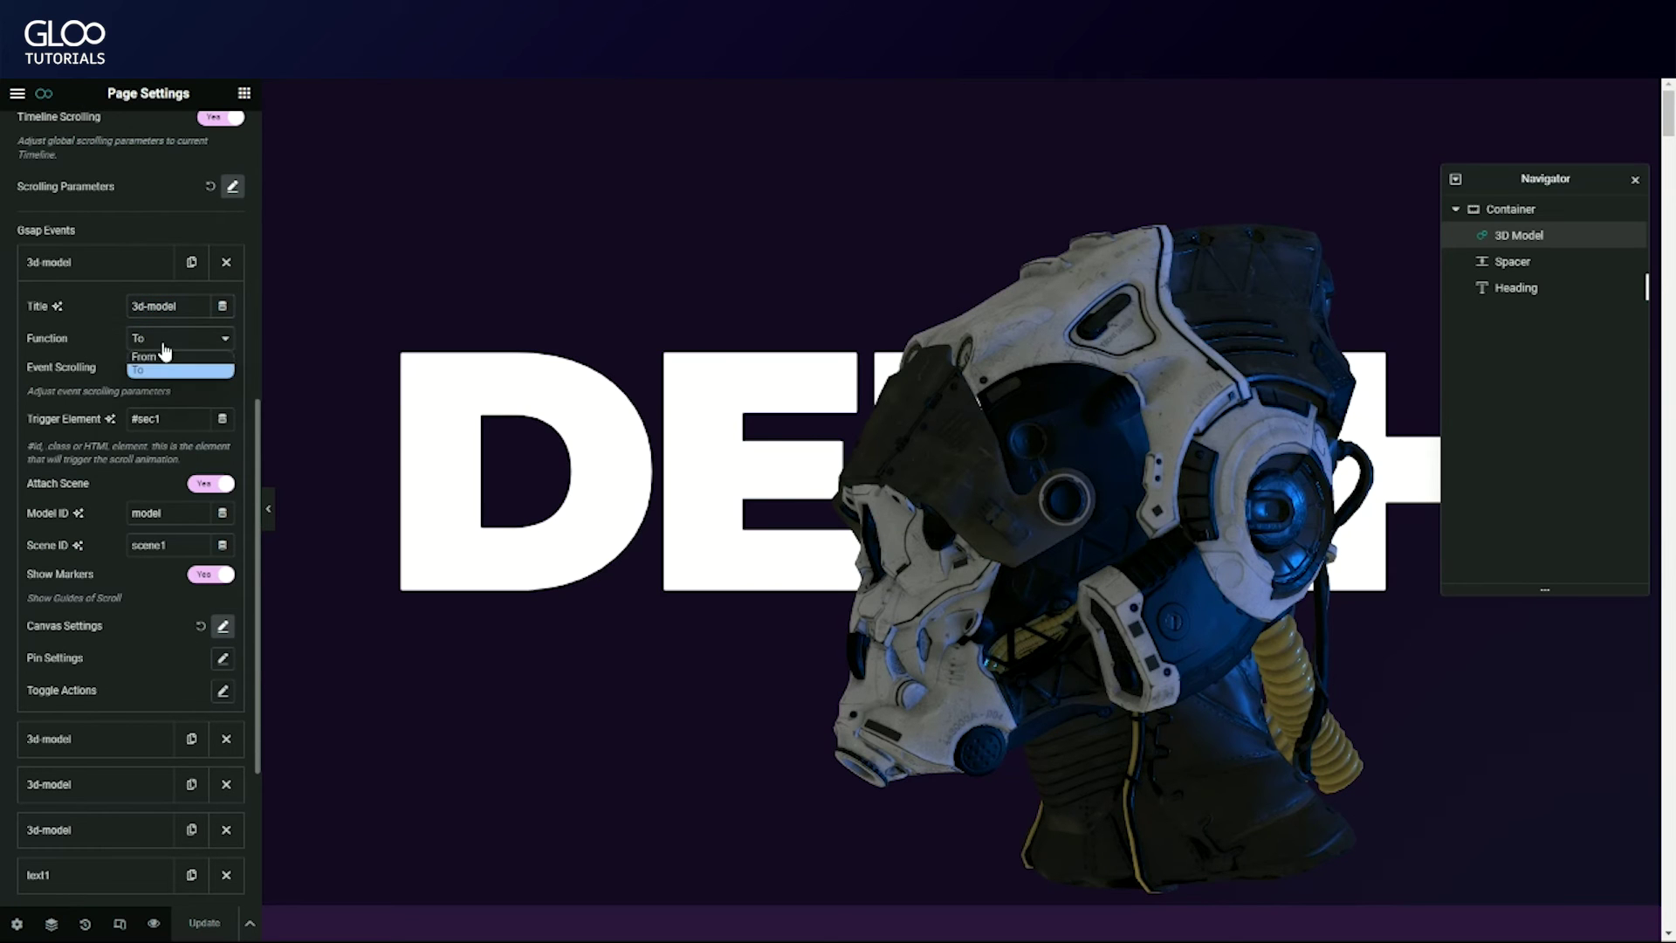
{"action": "left_click", "coordinate": [165, 372]}
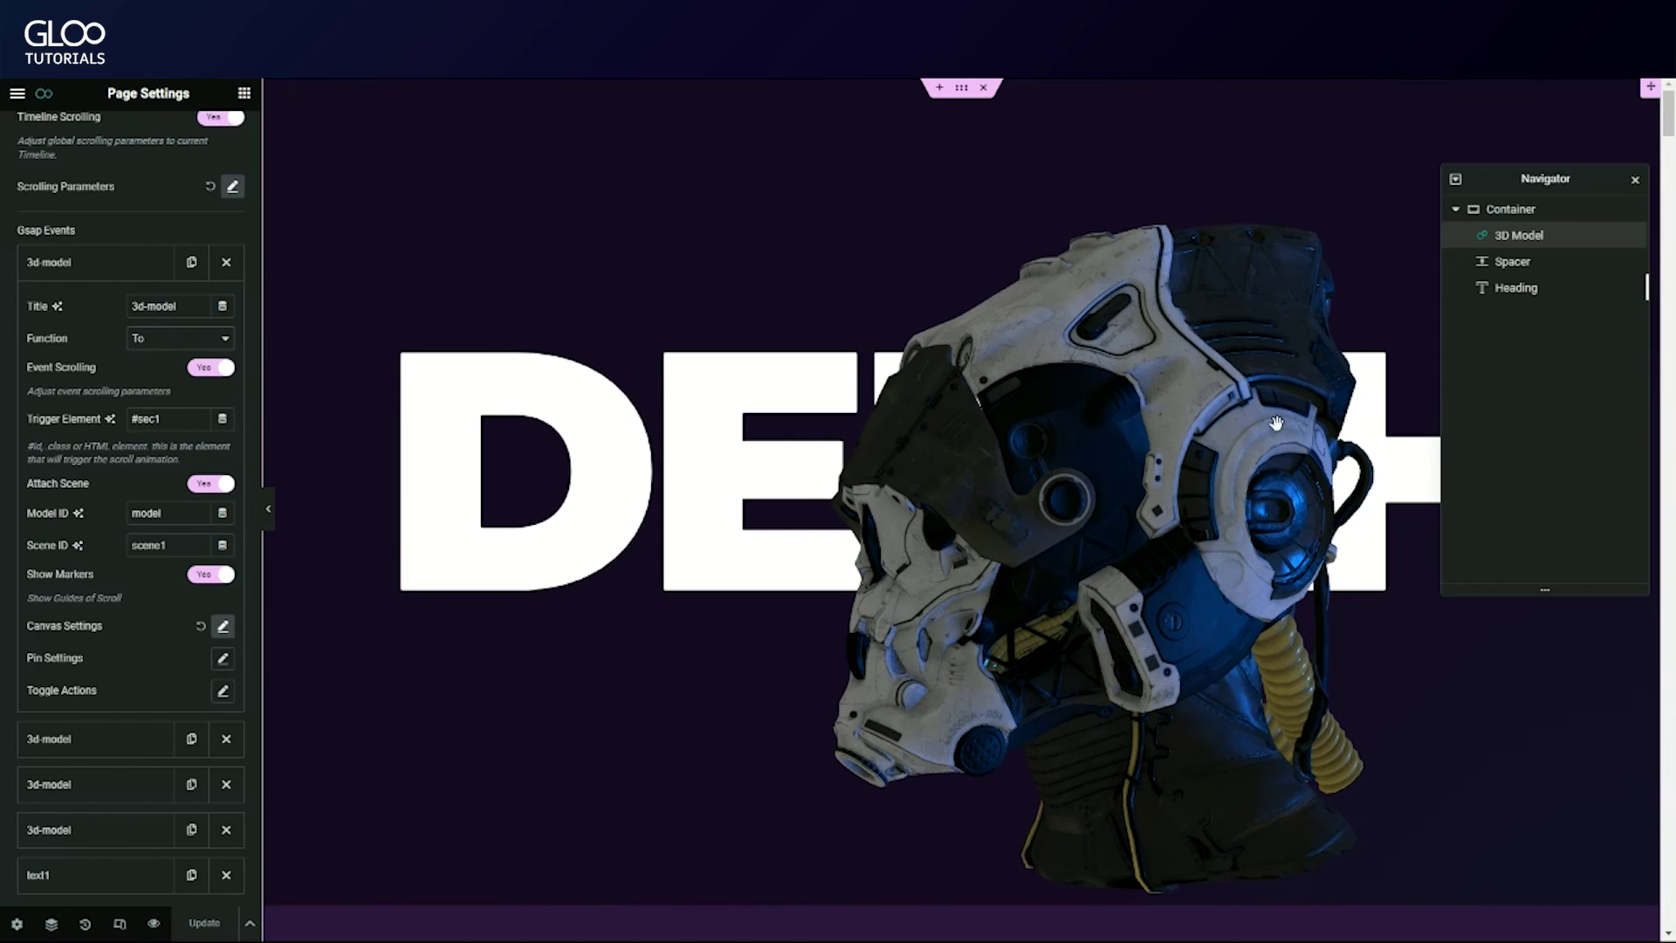
- Switch Attach Scene off and back on for the first 3d-model event, and save the page
{"action": "left_click", "coordinate": [103, 273]}
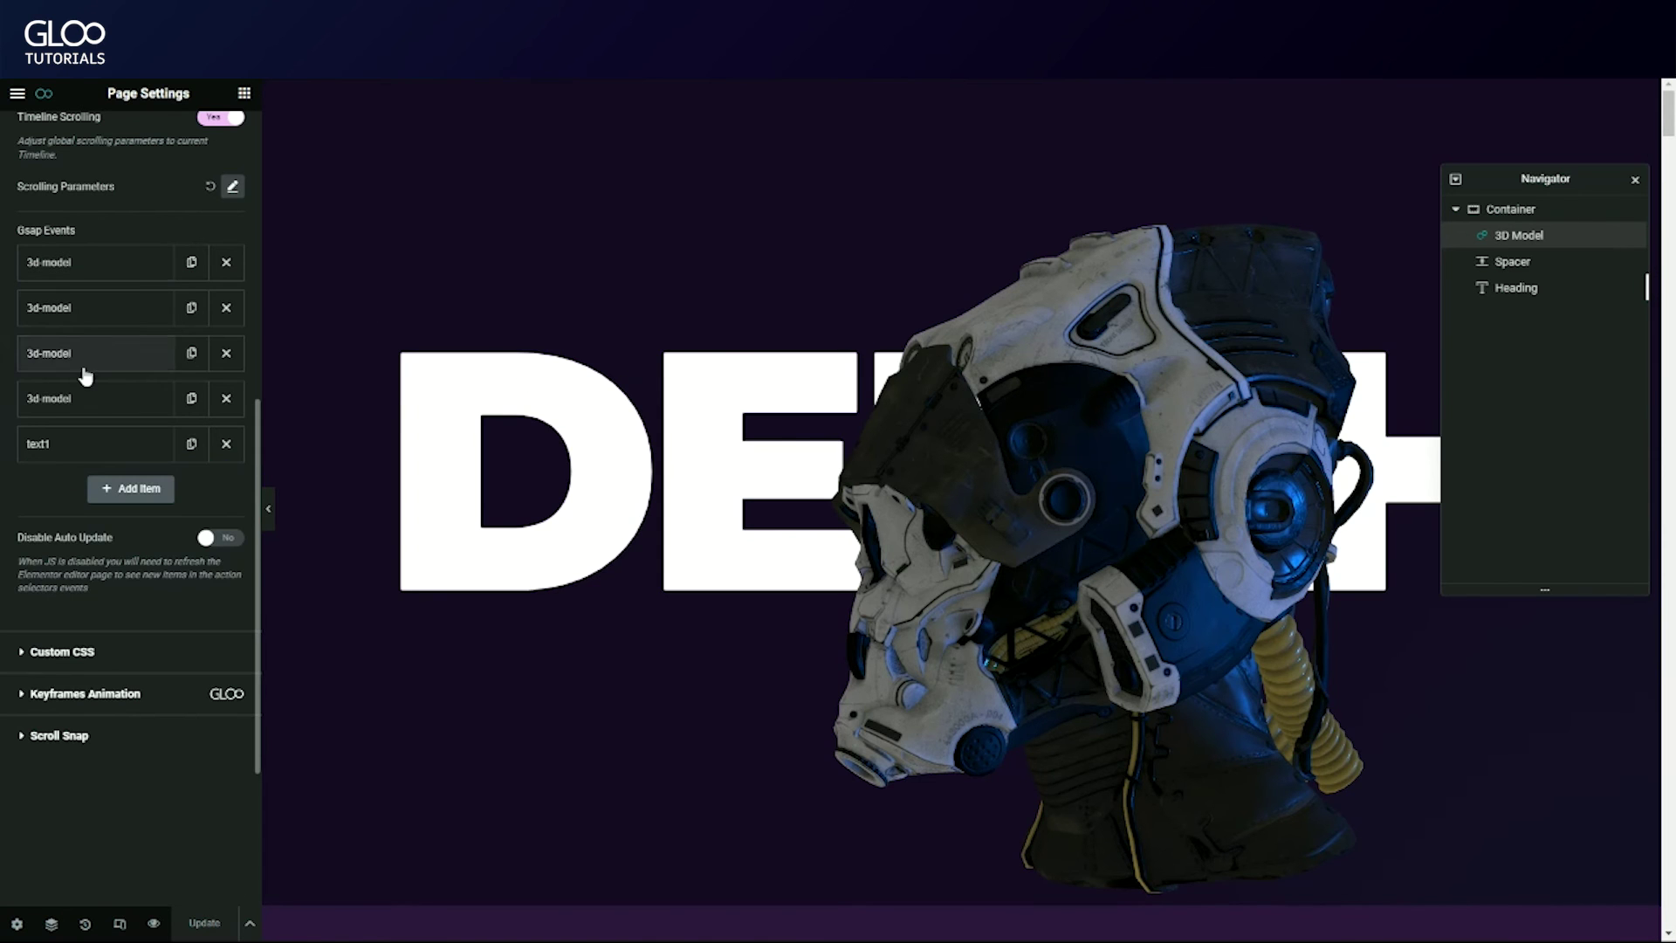
{"action": "left_click", "coordinate": [131, 277]}
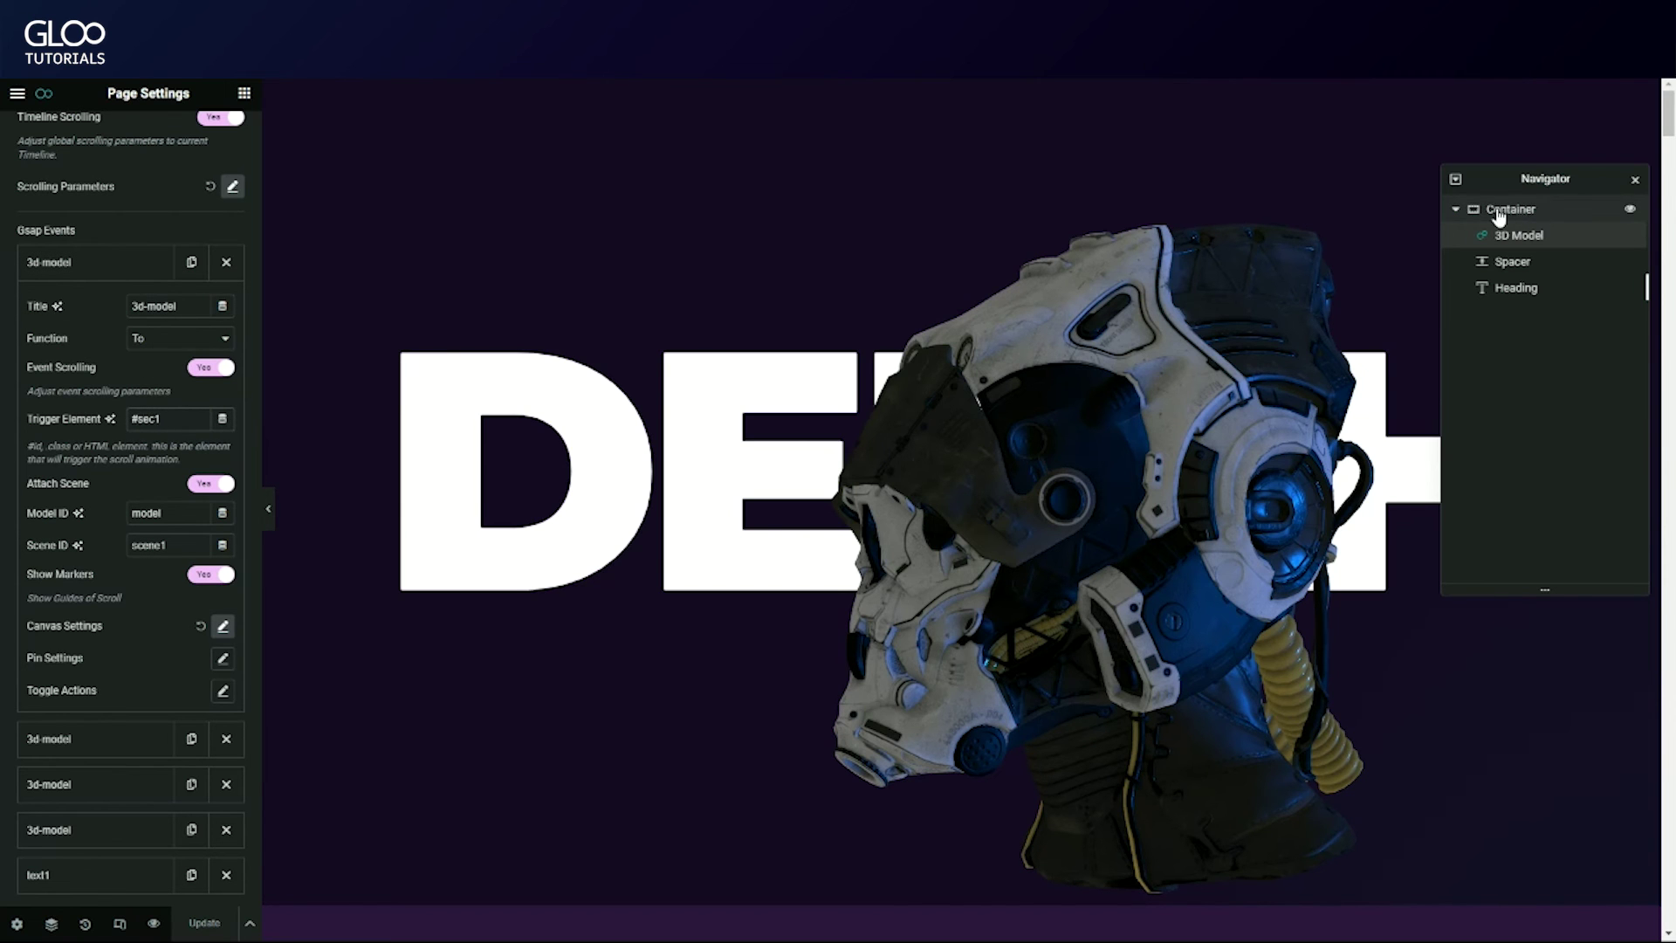
{"action": "left_click", "coordinate": [210, 485]}
{"action": "left_click", "coordinate": [209, 488]}
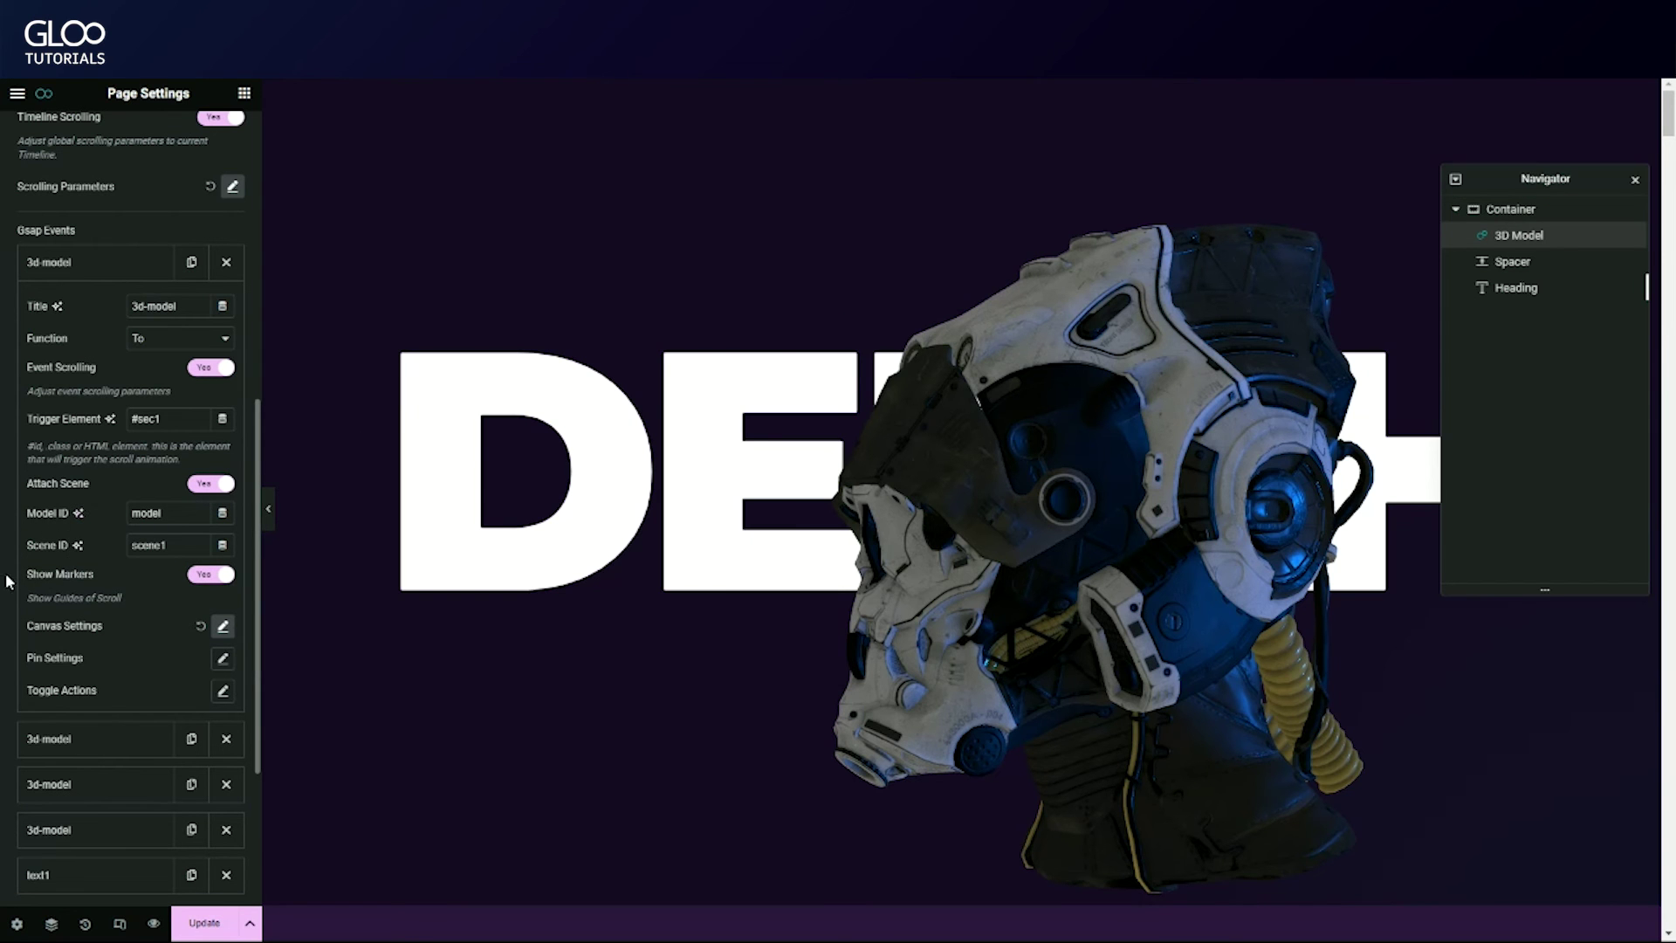
{"action": "key", "text": "ctrl+s"}
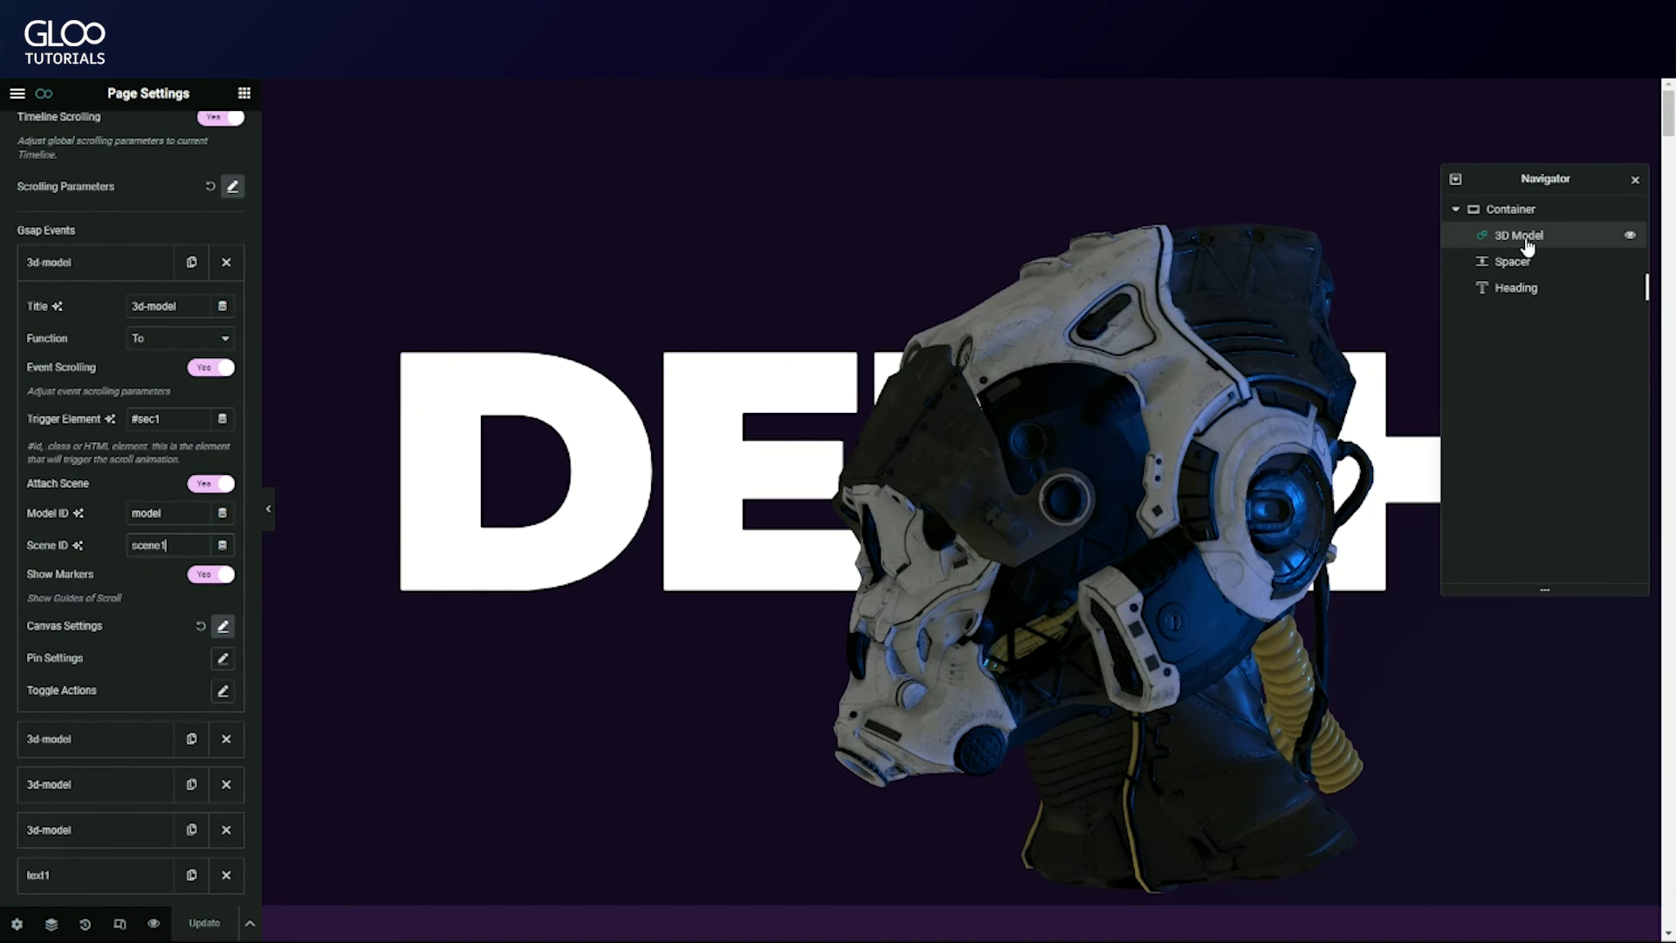
- Switch the first event's Show Markers off and back on, and inspect the Start and End values in its canvas settings
{"action": "left_click", "coordinate": [218, 581]}
{"action": "left_click", "coordinate": [210, 574]}
{"action": "left_click", "coordinate": [223, 626]}
{"action": "scroll", "coordinate": [131, 455], "scroll_direction": "down", "scroll_amount": 2}
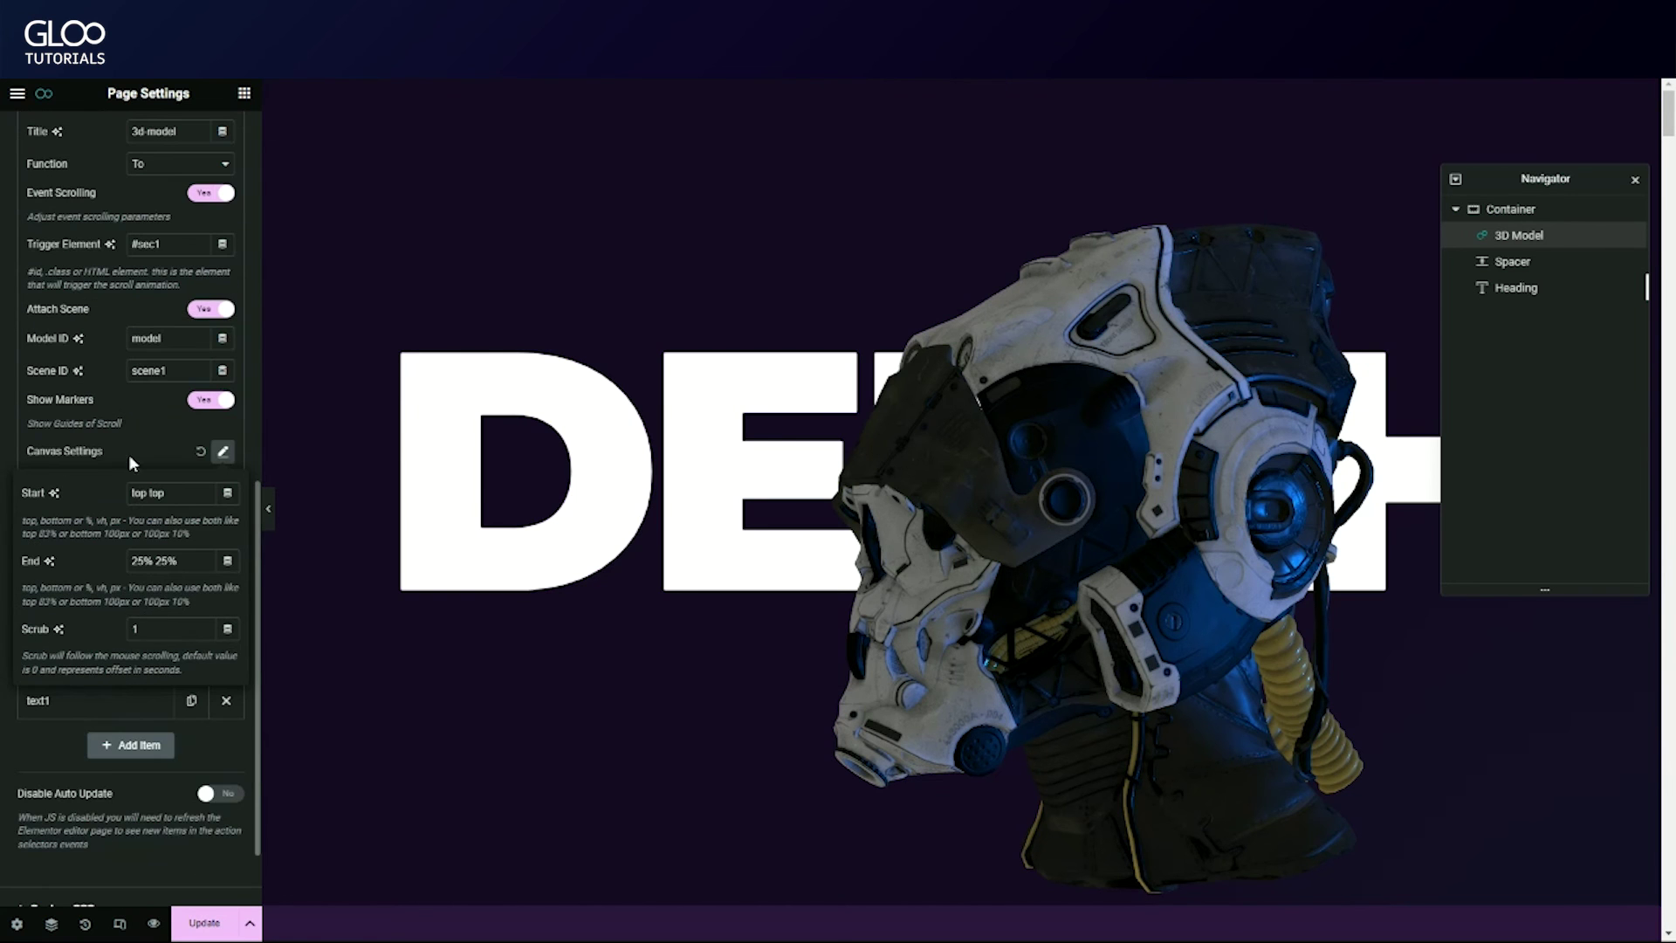
{"action": "left_click_drag", "start_coordinate": [181, 490], "coordinate": [104, 500]}
{"action": "left_click_drag", "start_coordinate": [188, 564], "coordinate": [127, 570]}
{"action": "scroll", "coordinate": [106, 327], "scroll_direction": "up", "scroll_amount": 2}
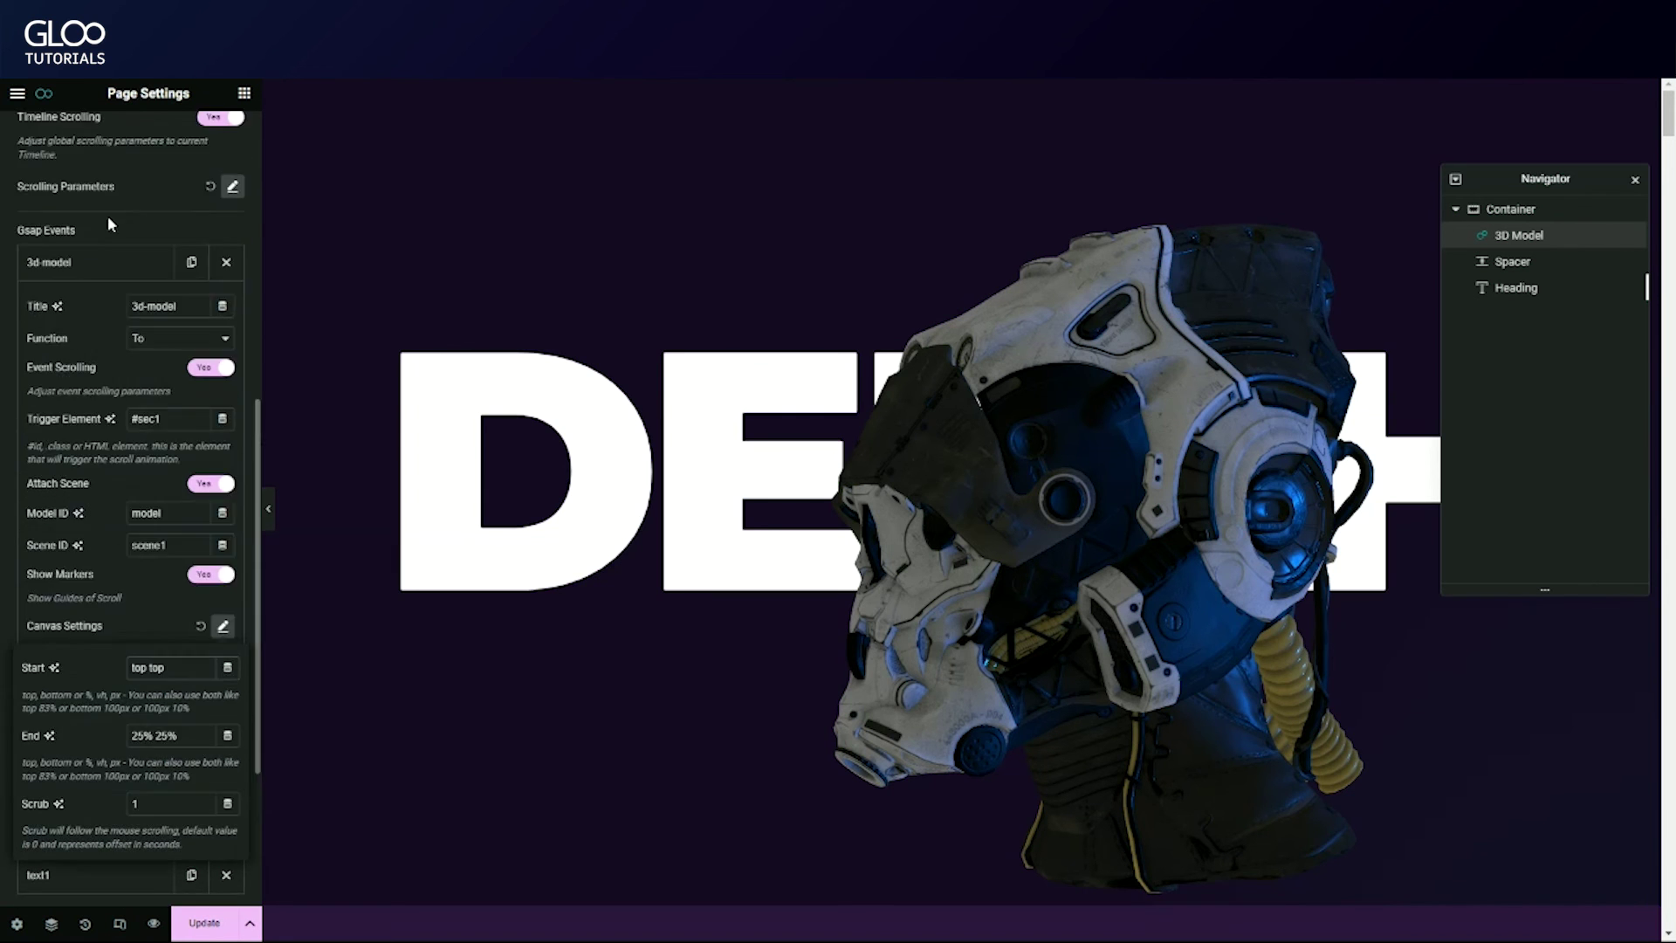
- Compare the Start and End canvas settings of the second and third 3d-model events, attached to scene2 and scene3
{"action": "left_click", "coordinate": [110, 276]}
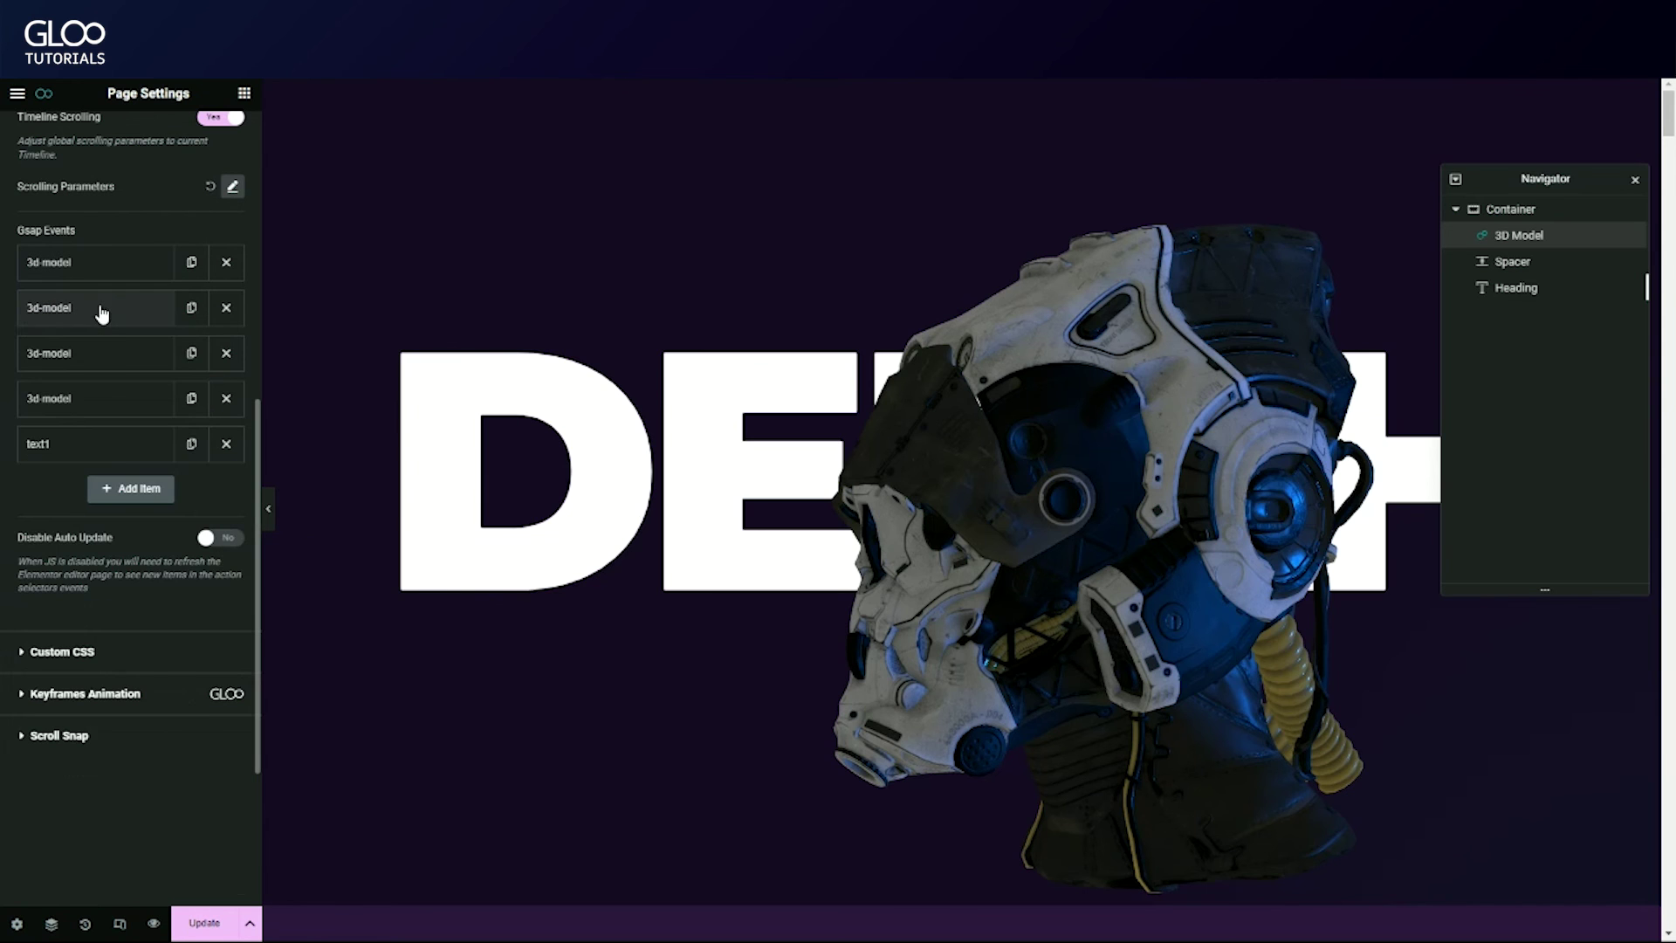
{"action": "left_click", "coordinate": [102, 310]}
{"action": "left_click", "coordinate": [222, 670]}
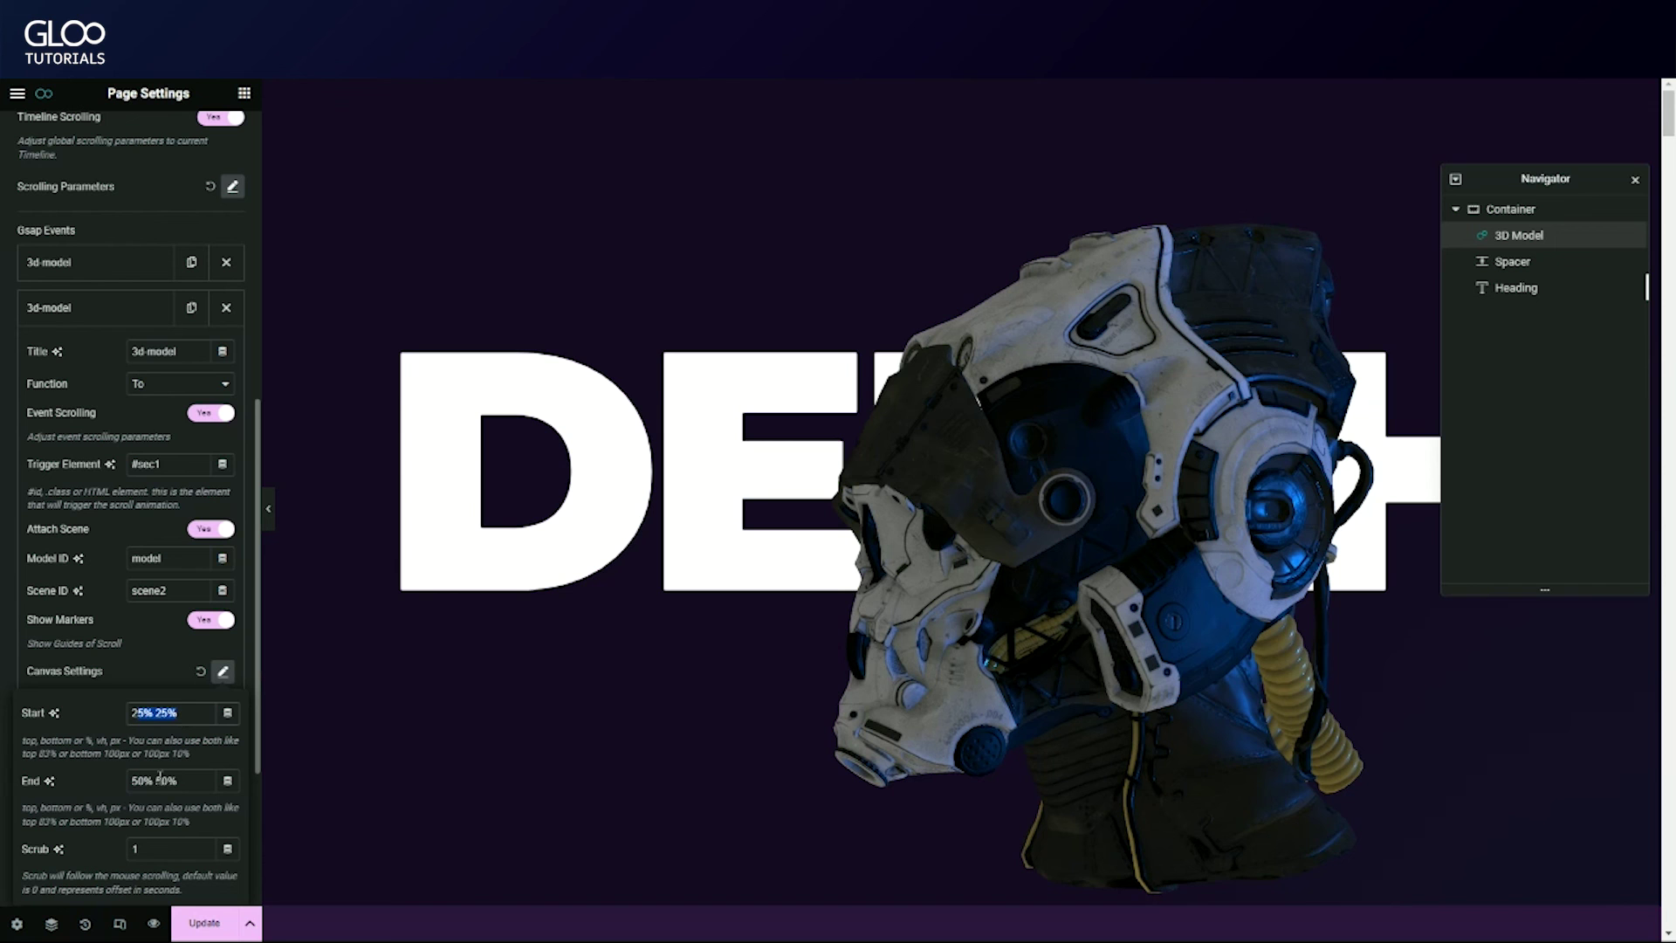
{"action": "left_click", "coordinate": [139, 322]}
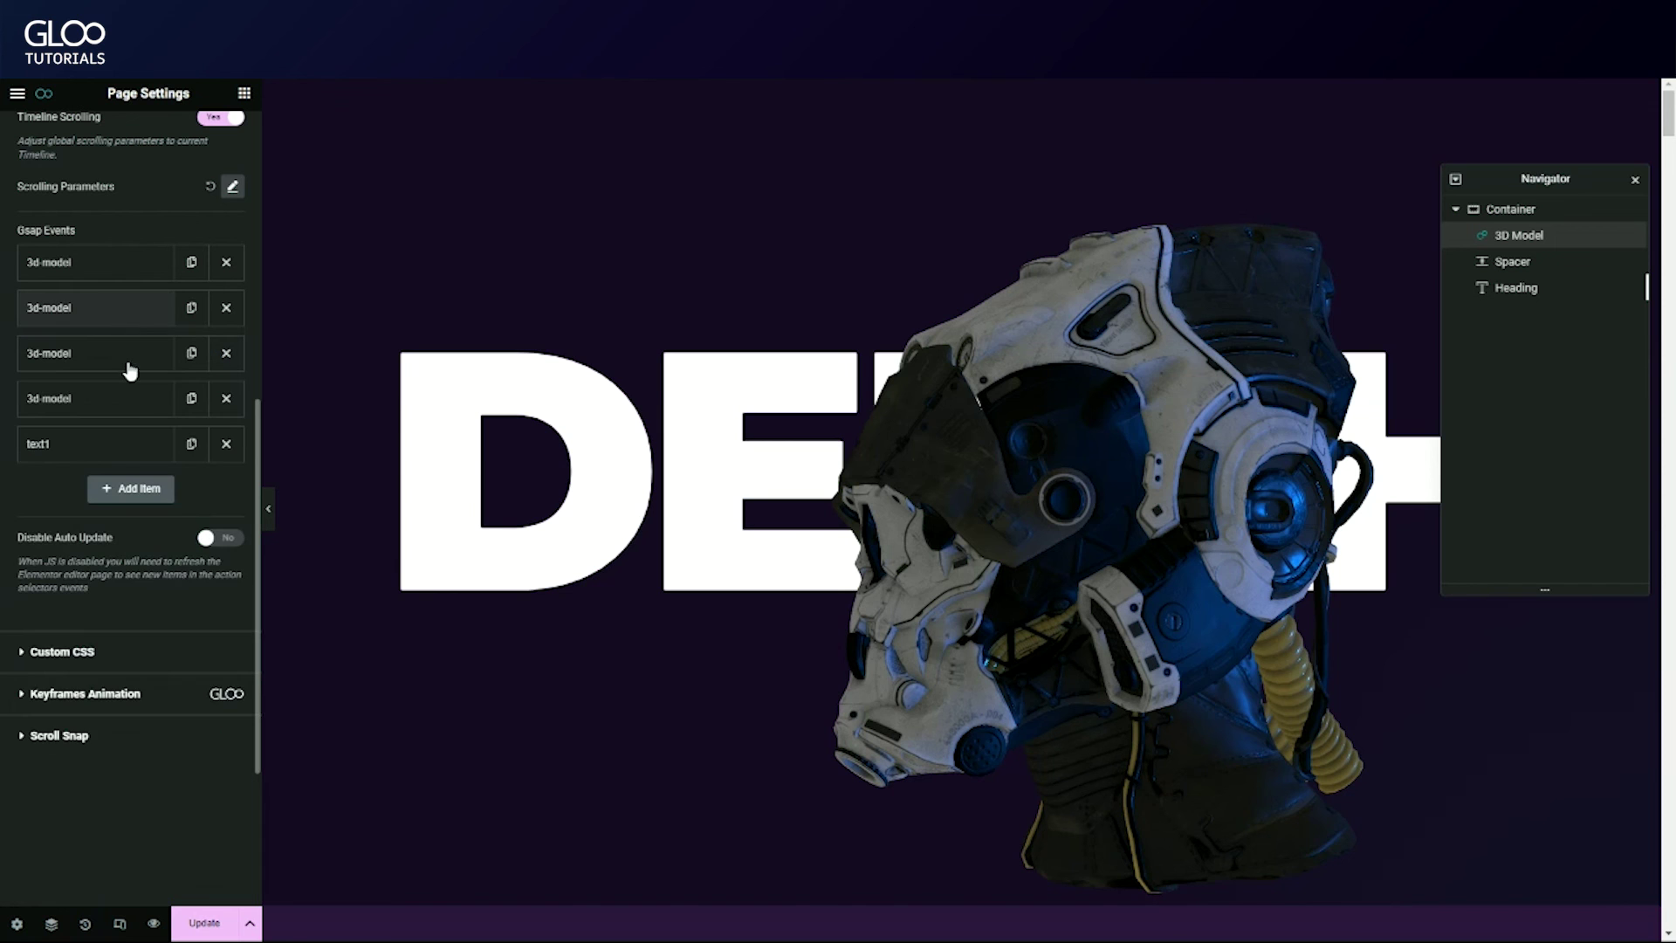
{"action": "left_click", "coordinate": [131, 356]}
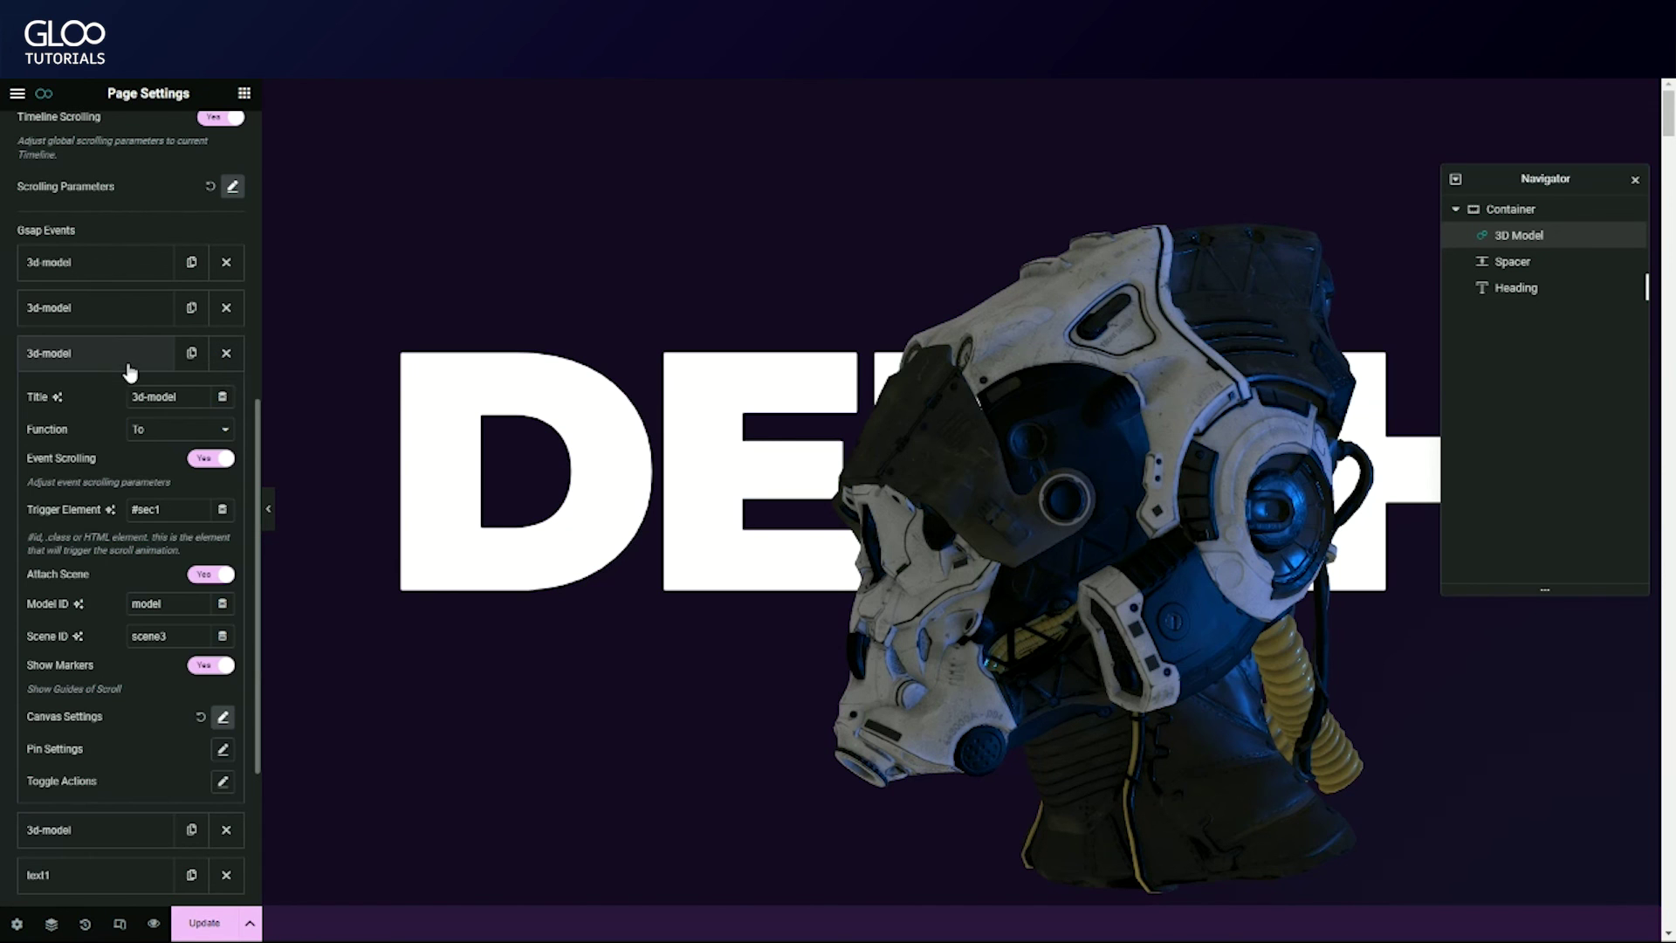
{"action": "left_click", "coordinate": [222, 718]}
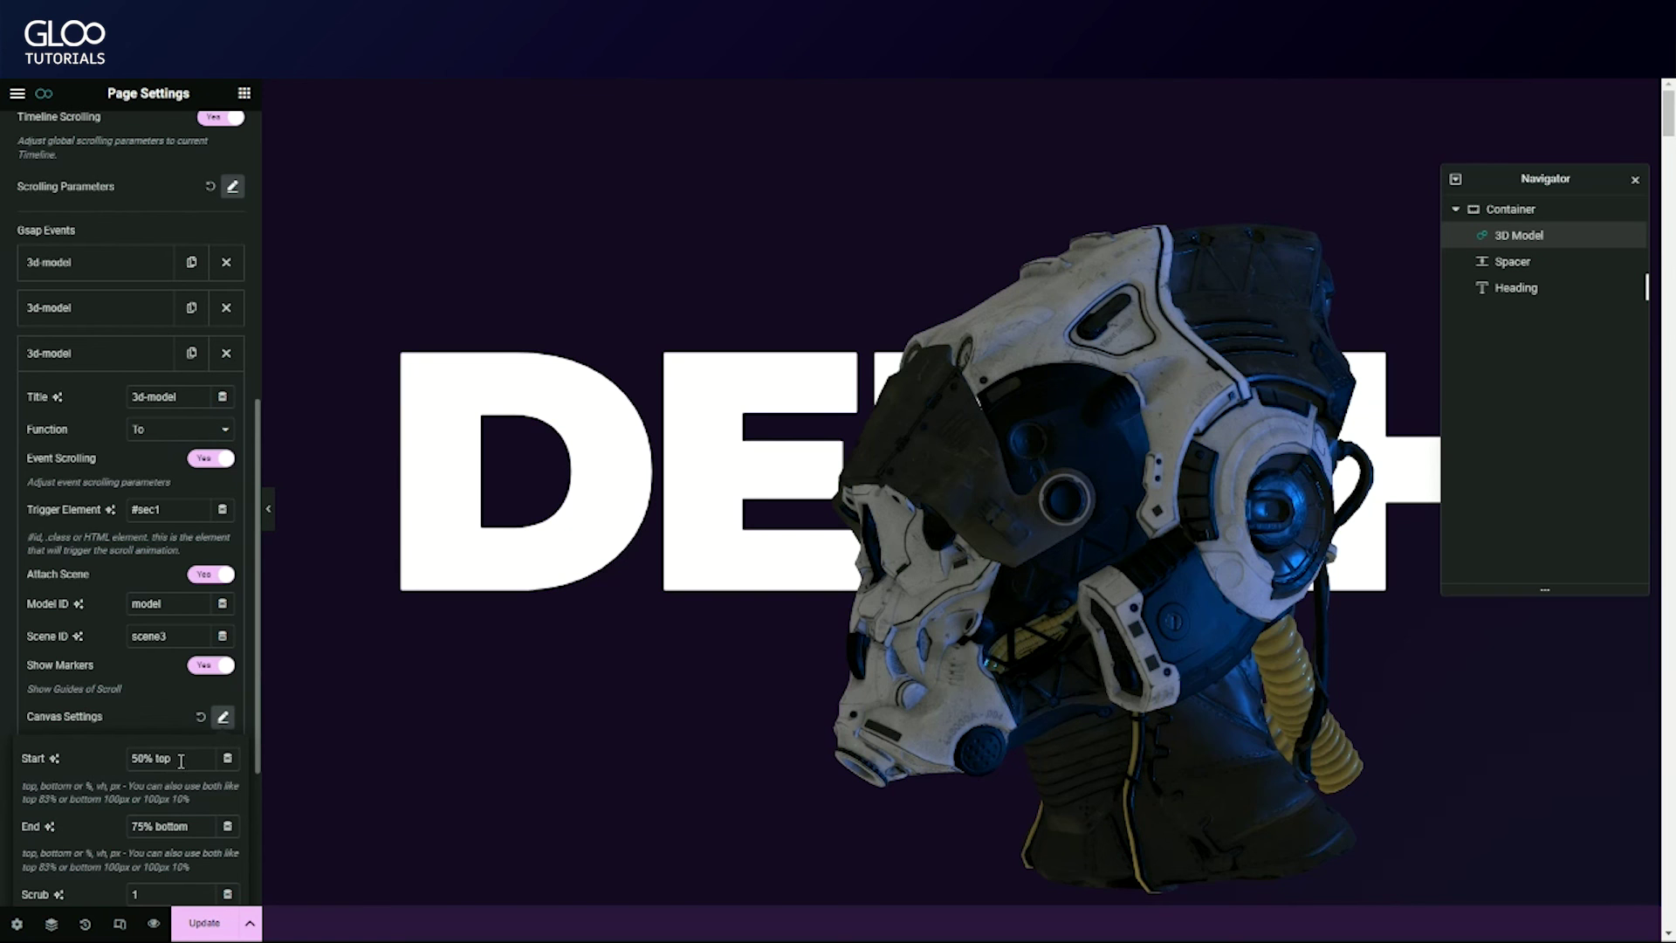
{"action": "left_click", "coordinate": [153, 824]}
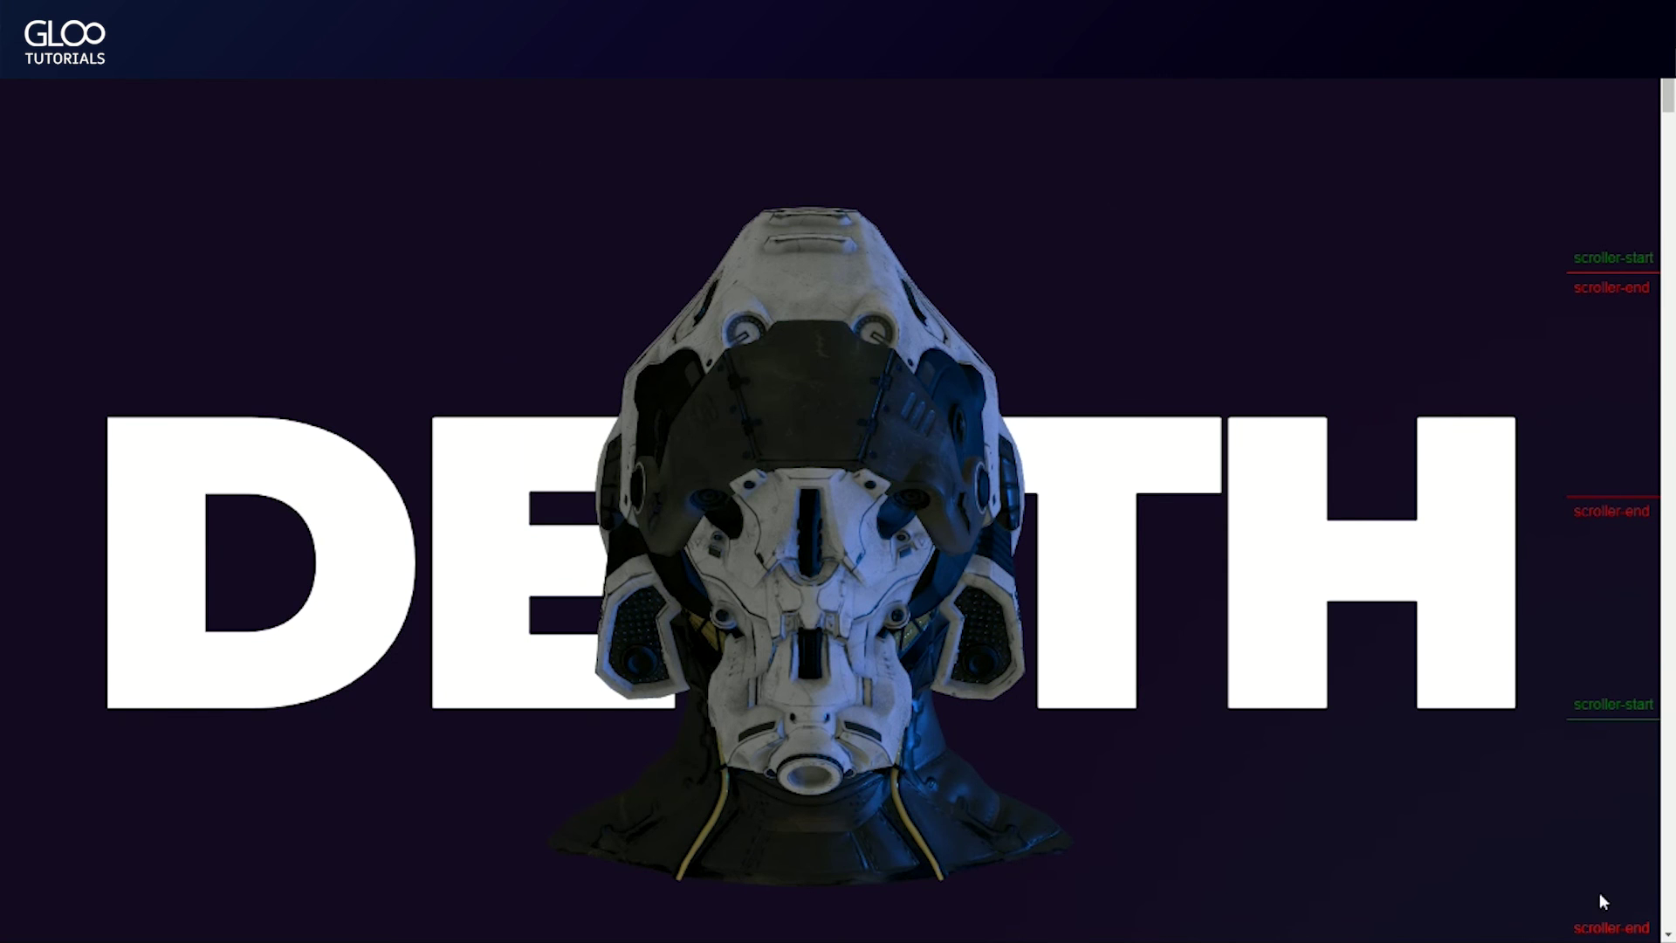
- Examine on the live page how the start and end scroll markers line up with the helmet's movements
{"action": "scroll", "coordinate": [1349, 288], "scroll_direction": "down", "scroll_amount": 2}
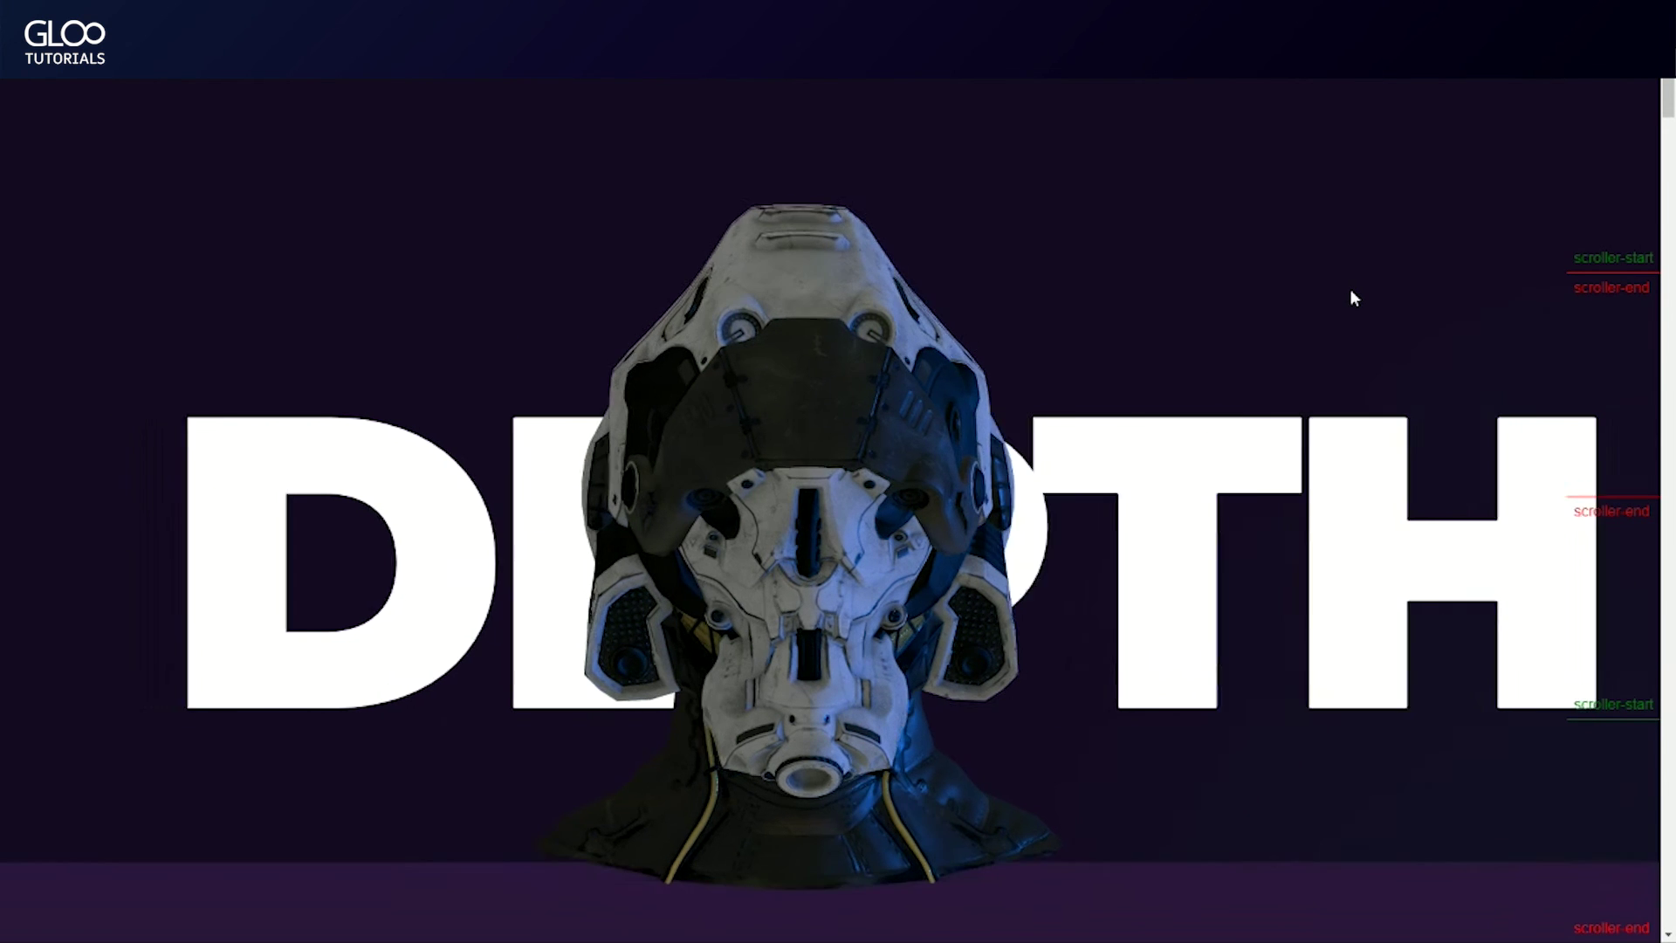
{"action": "scroll", "coordinate": [1351, 297], "scroll_direction": "down", "scroll_amount": 3}
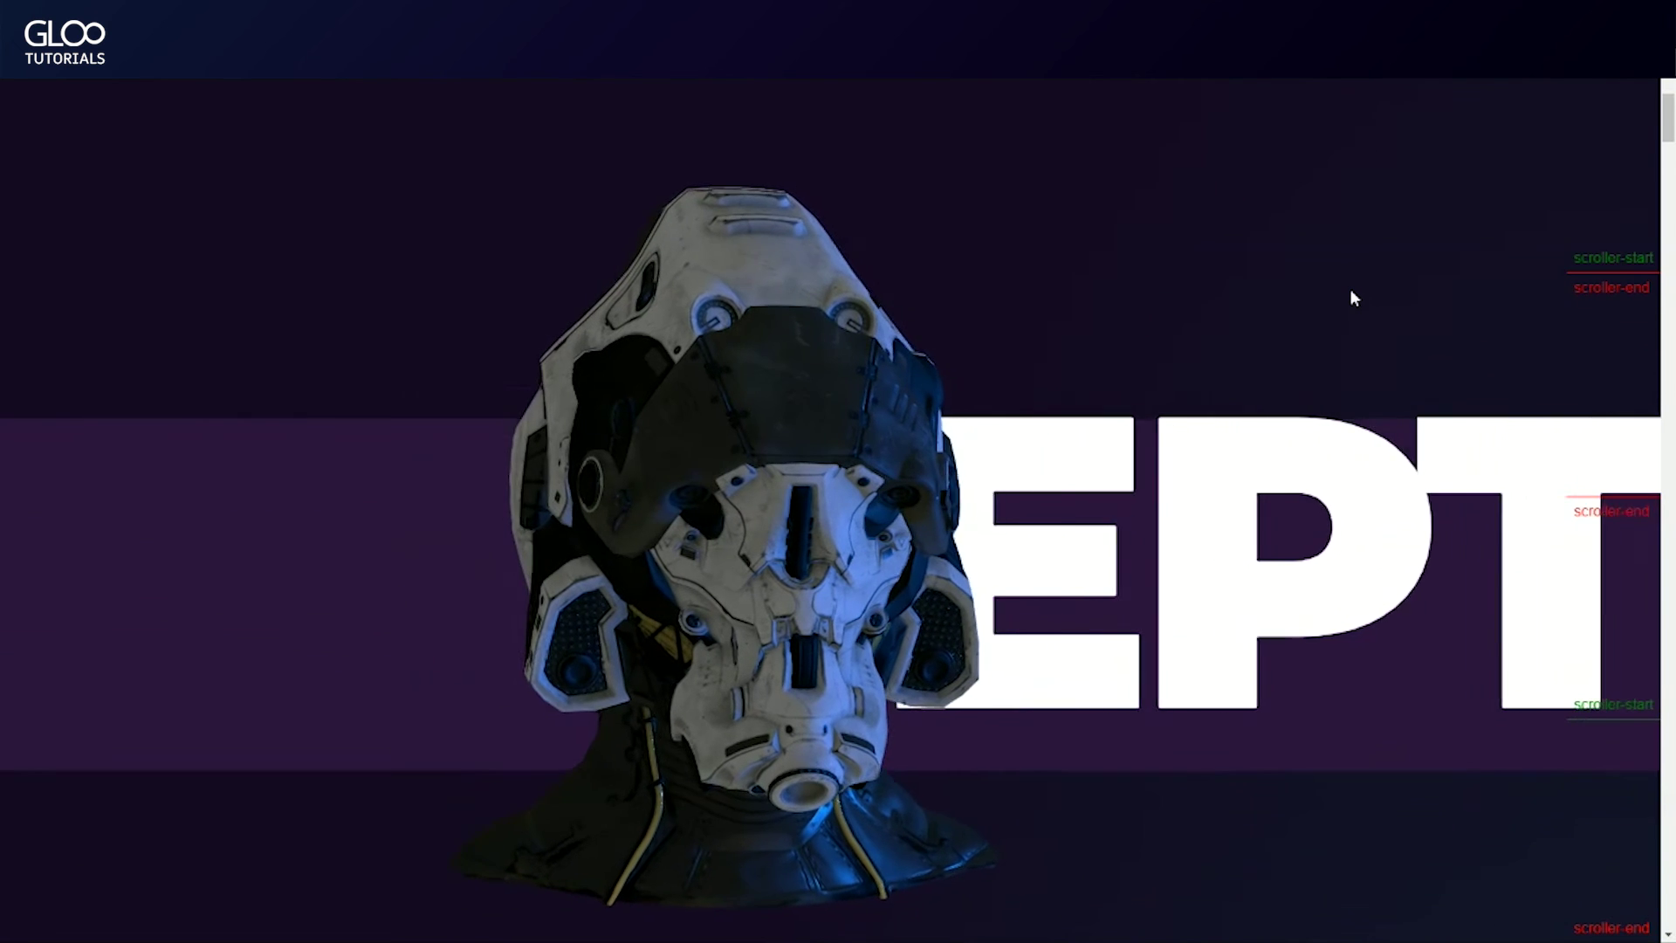
{"action": "scroll", "coordinate": [1351, 298], "scroll_direction": "down", "scroll_amount": 3}
{"action": "scroll", "coordinate": [1351, 297], "scroll_direction": "down", "scroll_amount": 3}
{"action": "scroll", "coordinate": [1352, 297], "scroll_direction": "down", "scroll_amount": 3}
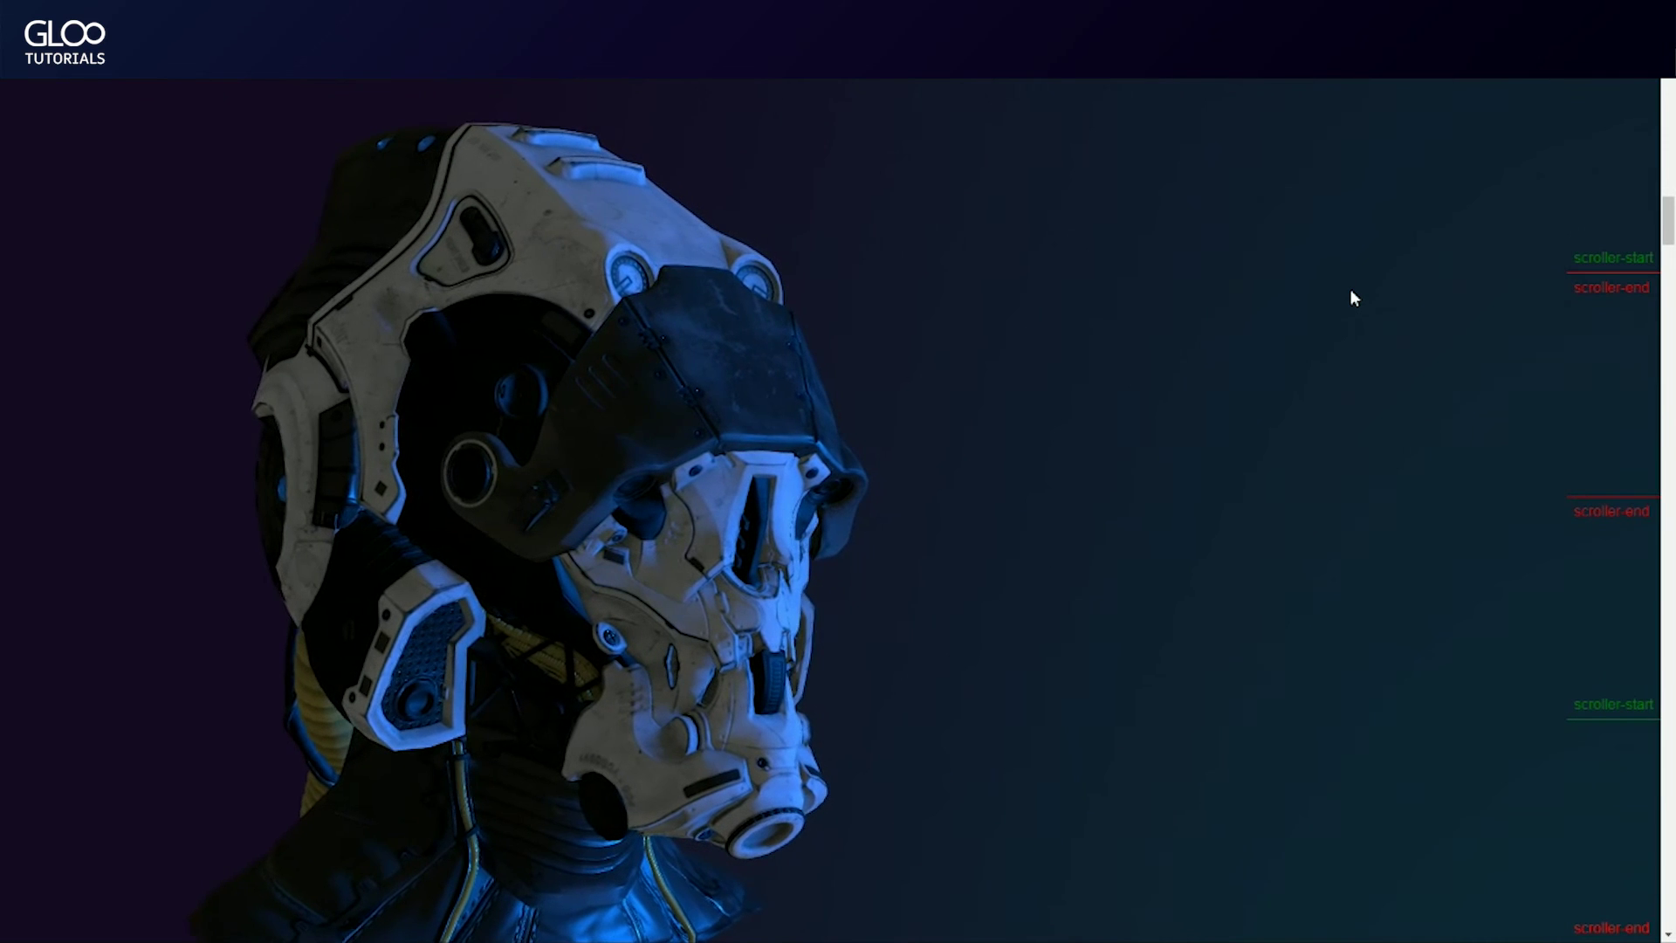
{"action": "scroll", "coordinate": [1351, 298], "scroll_direction": "down", "scroll_amount": 3}
{"action": "scroll", "coordinate": [1351, 297], "scroll_direction": "down", "scroll_amount": 3}
{"action": "scroll", "coordinate": [1537, 843], "scroll_direction": "up", "scroll_amount": 2}
{"action": "scroll", "coordinate": [1542, 845], "scroll_direction": "down", "scroll_amount": 3}
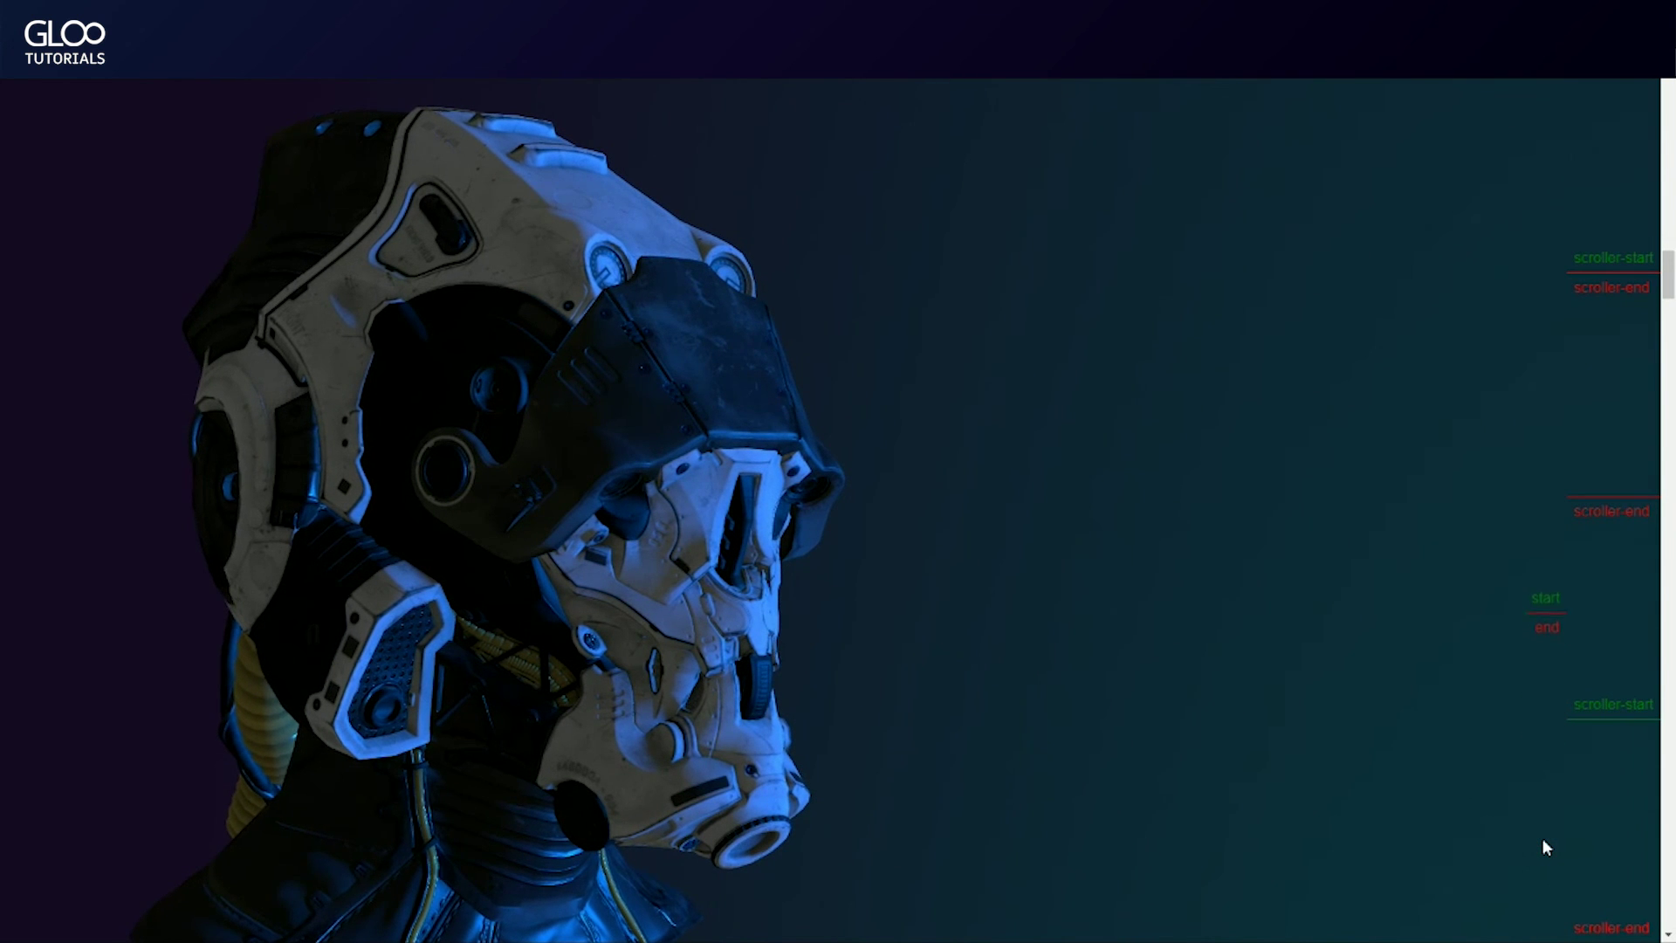
{"action": "scroll", "coordinate": [1543, 845], "scroll_direction": "down", "scroll_amount": 5}
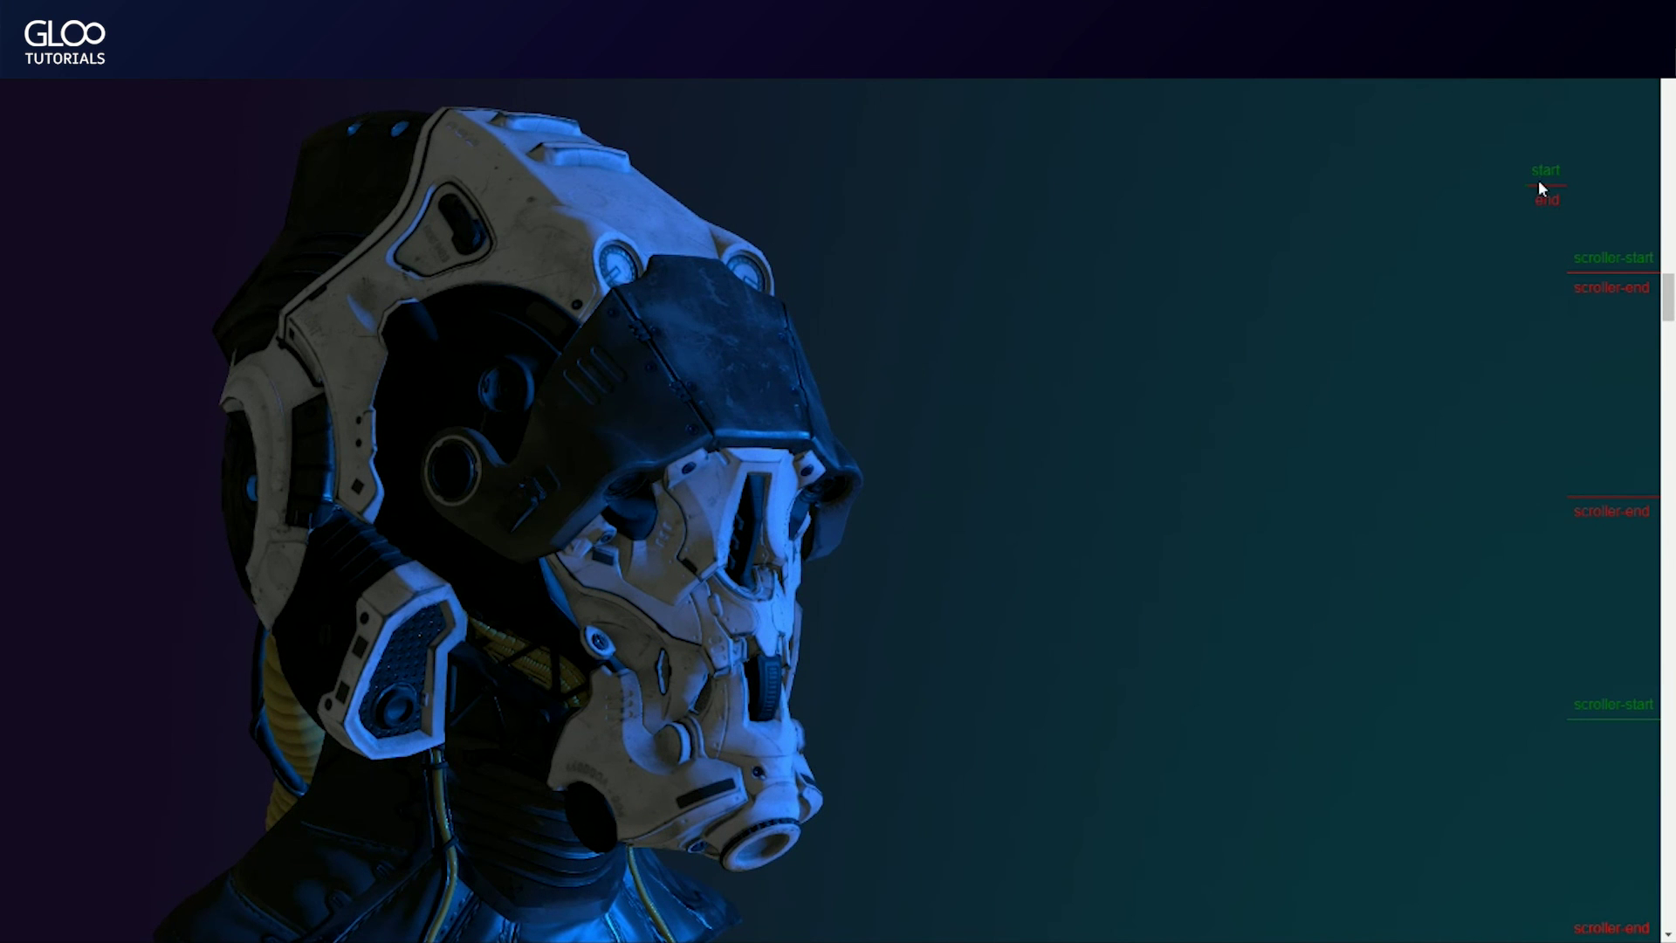
{"action": "scroll", "coordinate": [1513, 398], "scroll_direction": "down", "scroll_amount": 3}
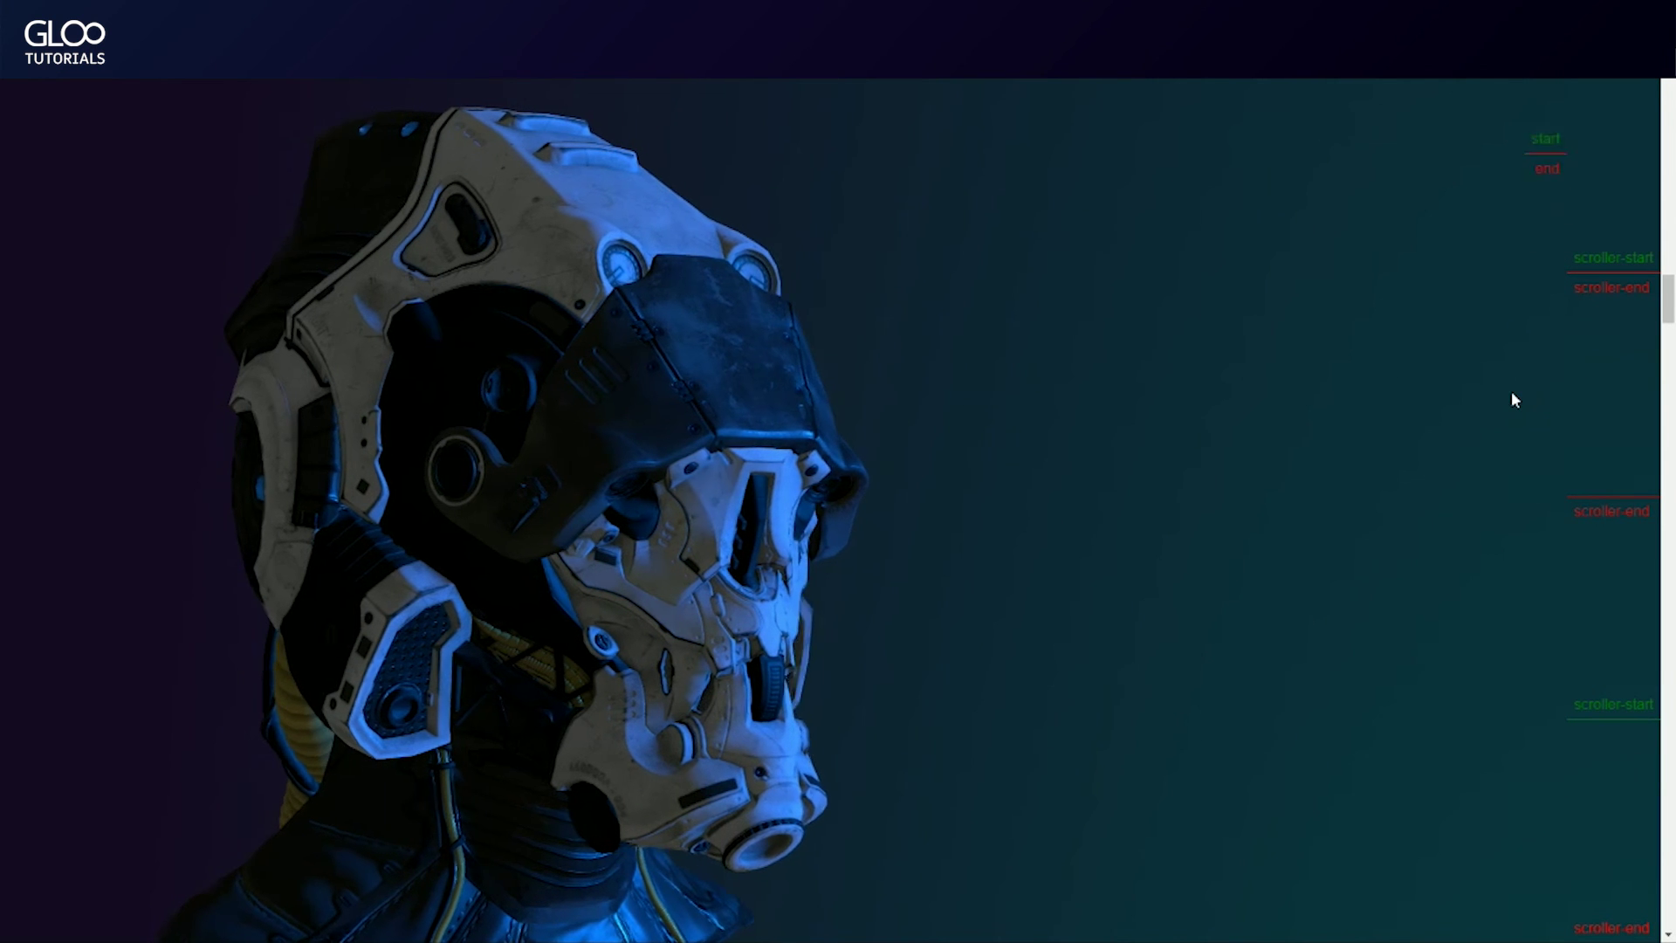
{"action": "scroll", "coordinate": [1512, 394], "scroll_direction": "down", "scroll_amount": 5}
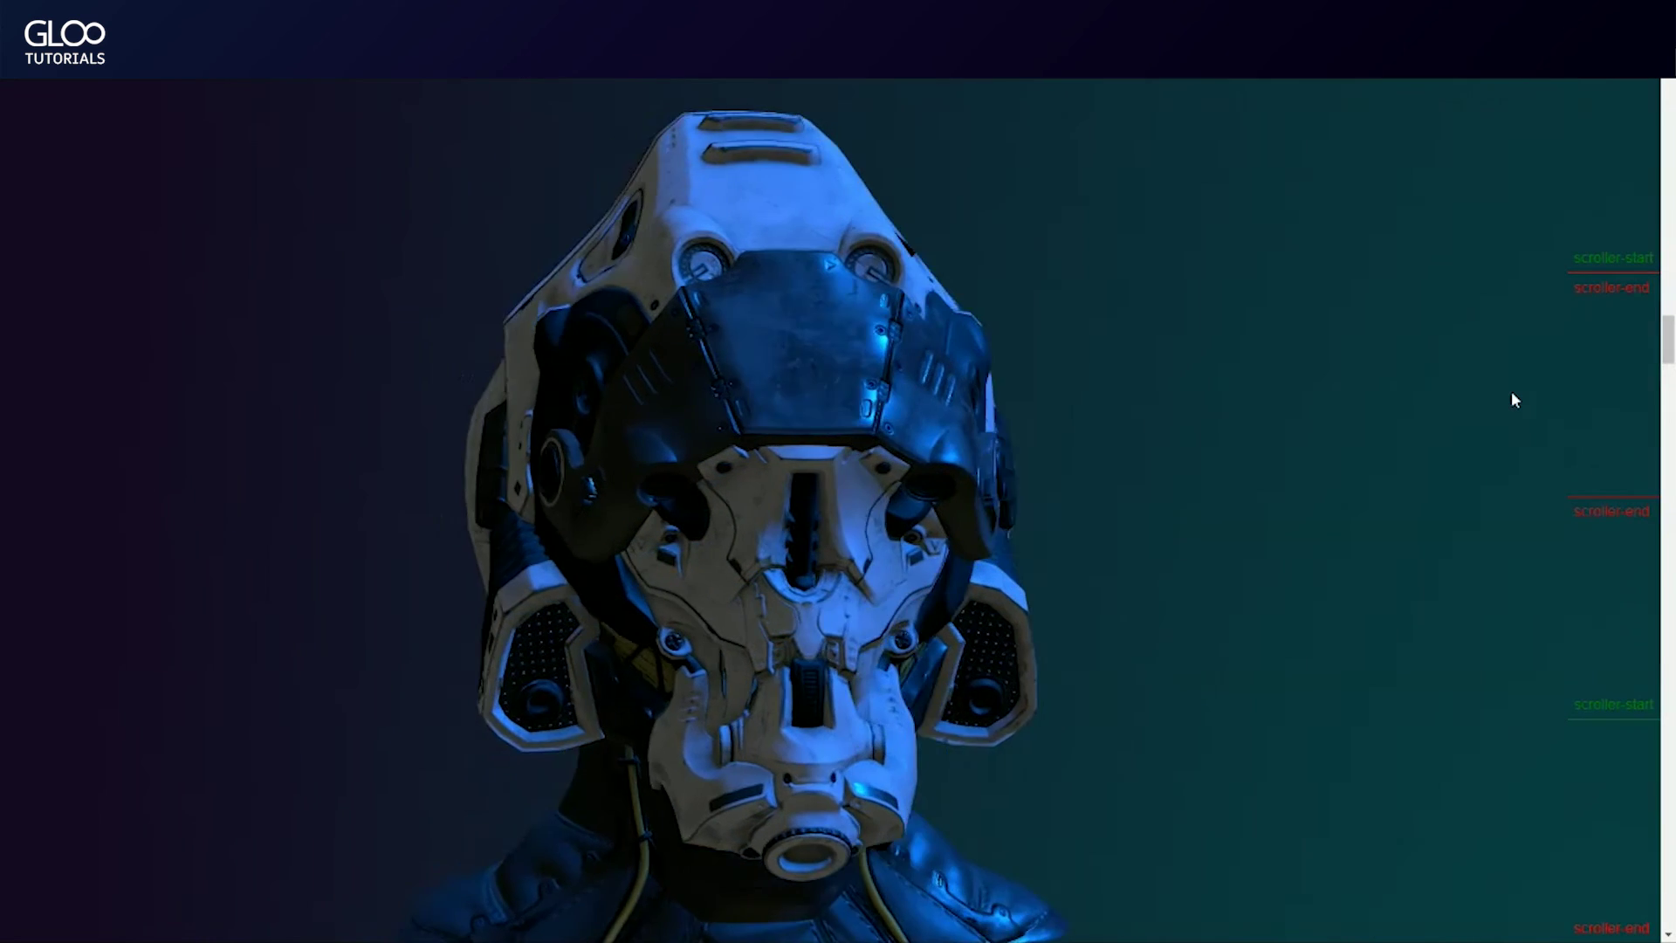
{"action": "scroll", "coordinate": [1514, 400], "scroll_direction": "down", "scroll_amount": 5}
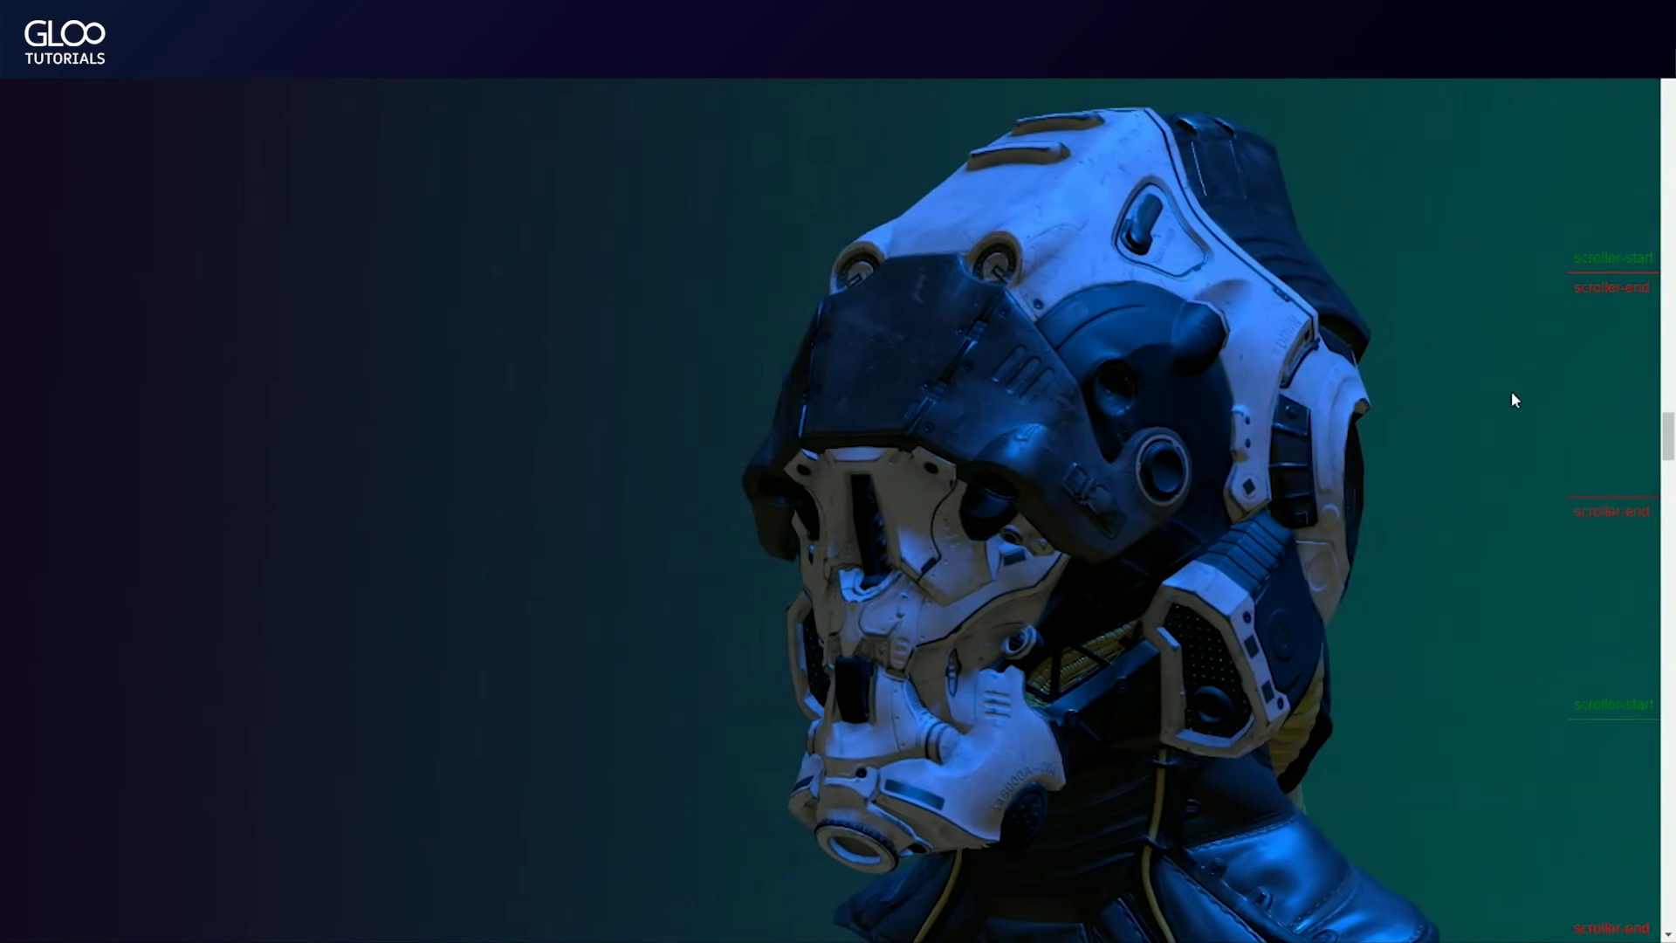
{"action": "scroll", "coordinate": [1526, 864], "scroll_direction": "up", "scroll_amount": 4}
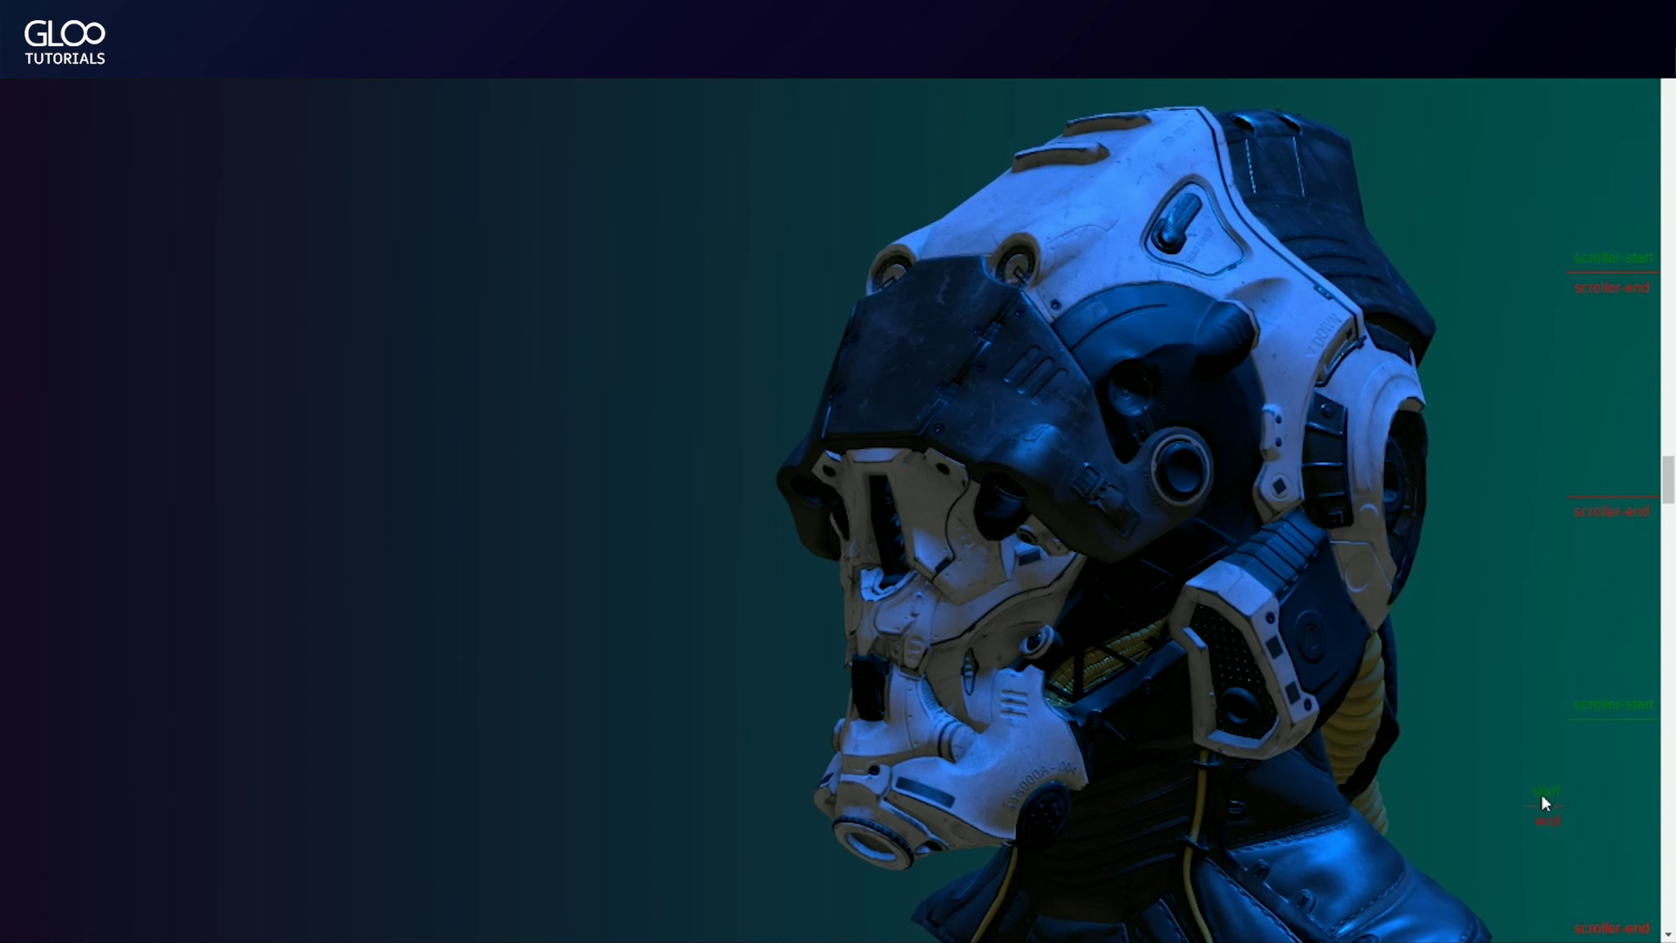
{"action": "scroll", "coordinate": [1544, 801], "scroll_direction": "down", "scroll_amount": 4}
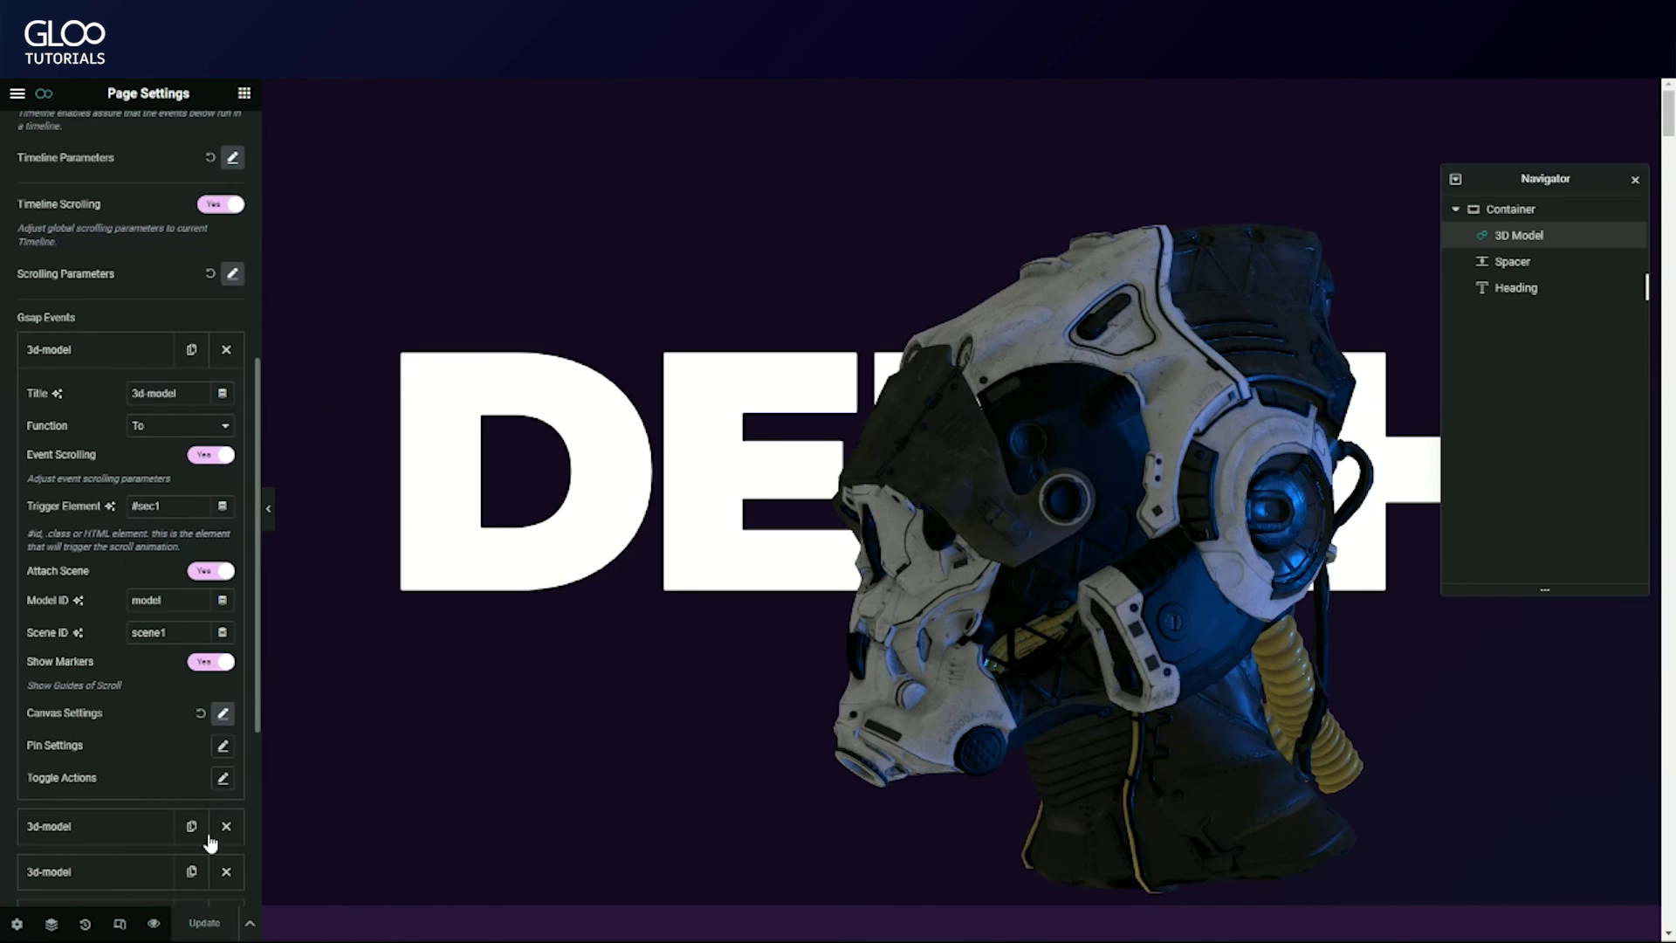
- Check the trigger element of the first and second 3d-model events
{"action": "triple_click", "coordinate": [175, 502]}
{"action": "left_click", "coordinate": [135, 358]}
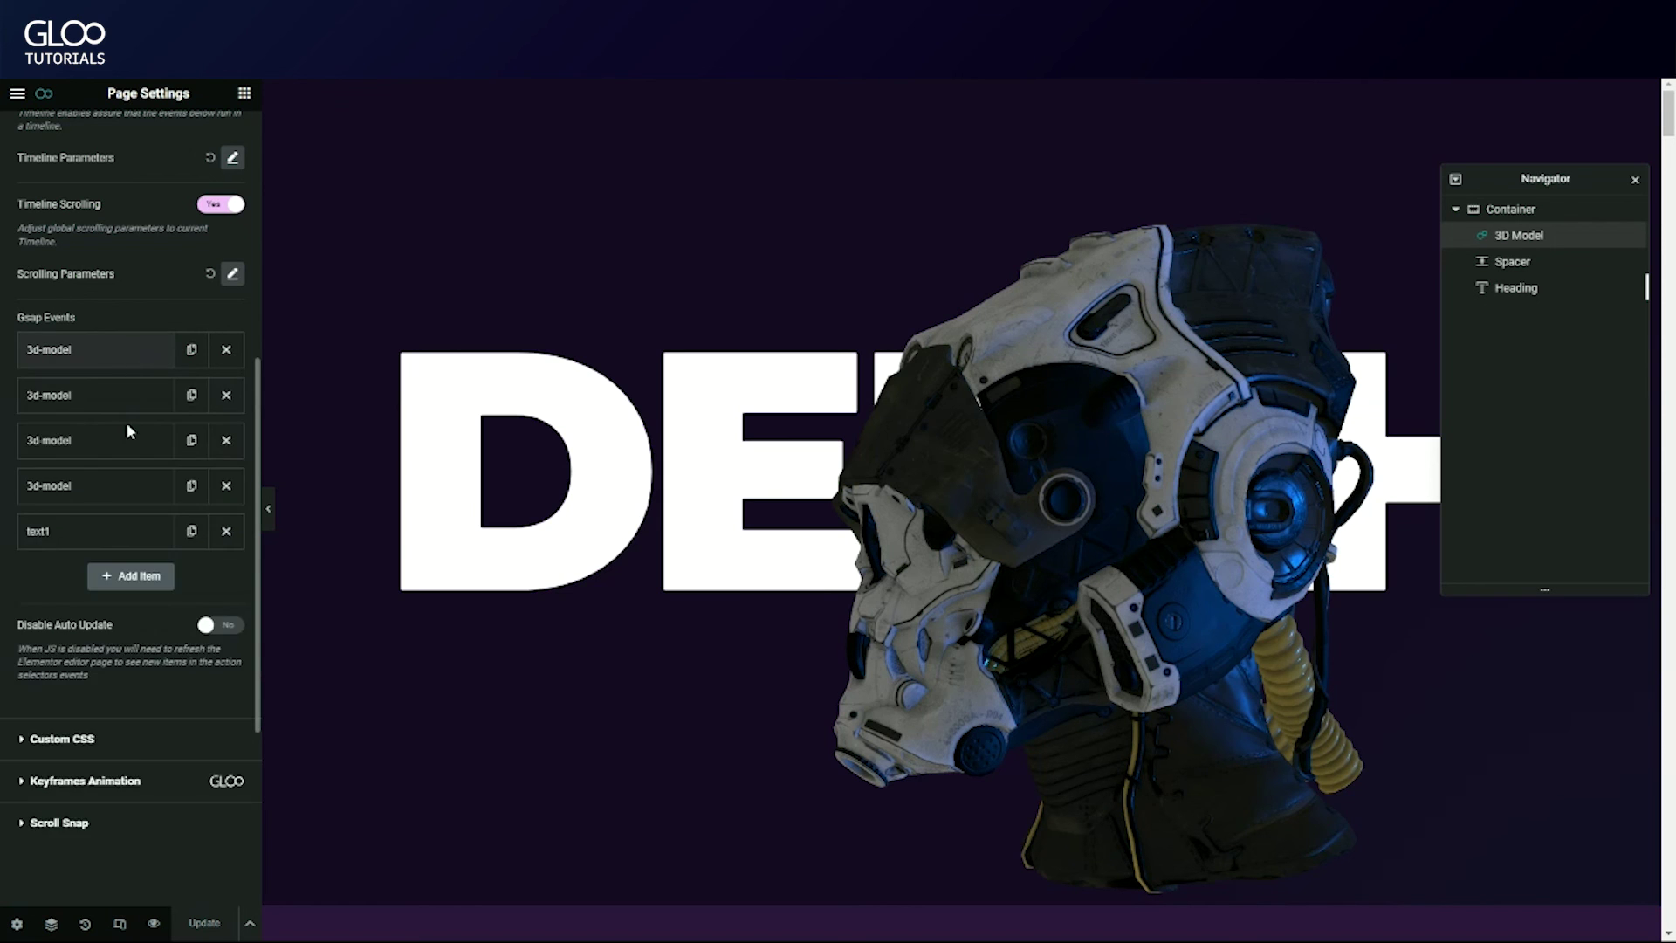
{"action": "left_click", "coordinate": [122, 395]}
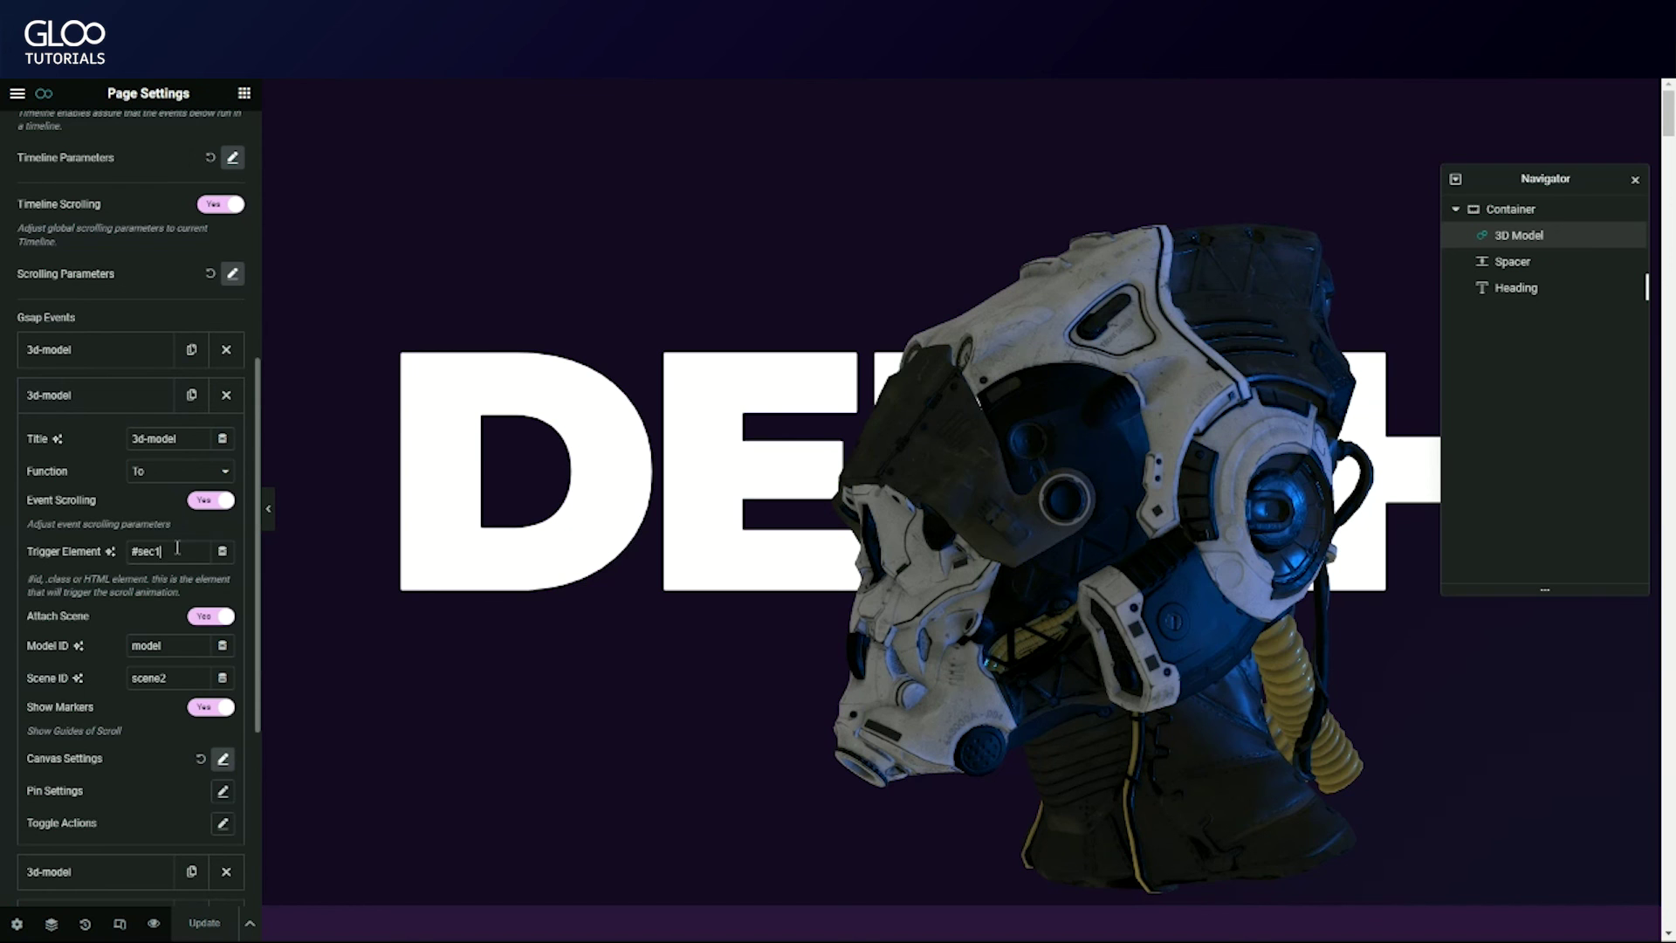
{"action": "left_click", "coordinate": [123, 393]}
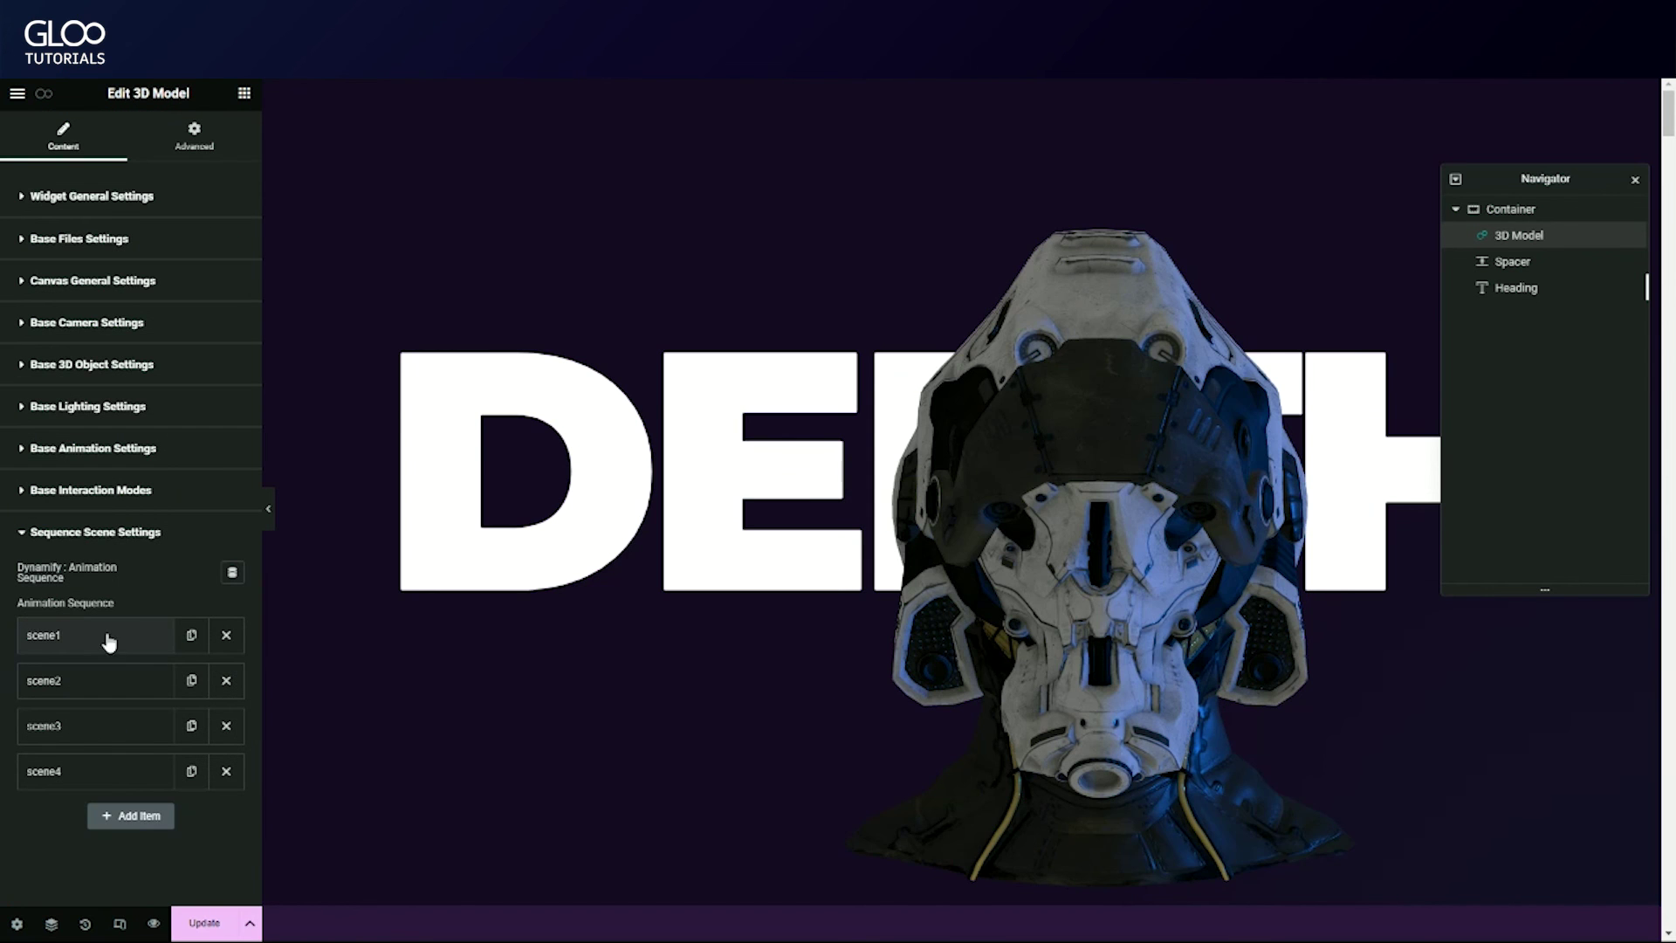
- Display scene1 of the 3D Model's animation sequence in preview mode and open its camera settings
{"action": "left_click", "coordinate": [83, 647]}
{"action": "scroll", "coordinate": [121, 554], "scroll_direction": "down", "scroll_amount": 2}
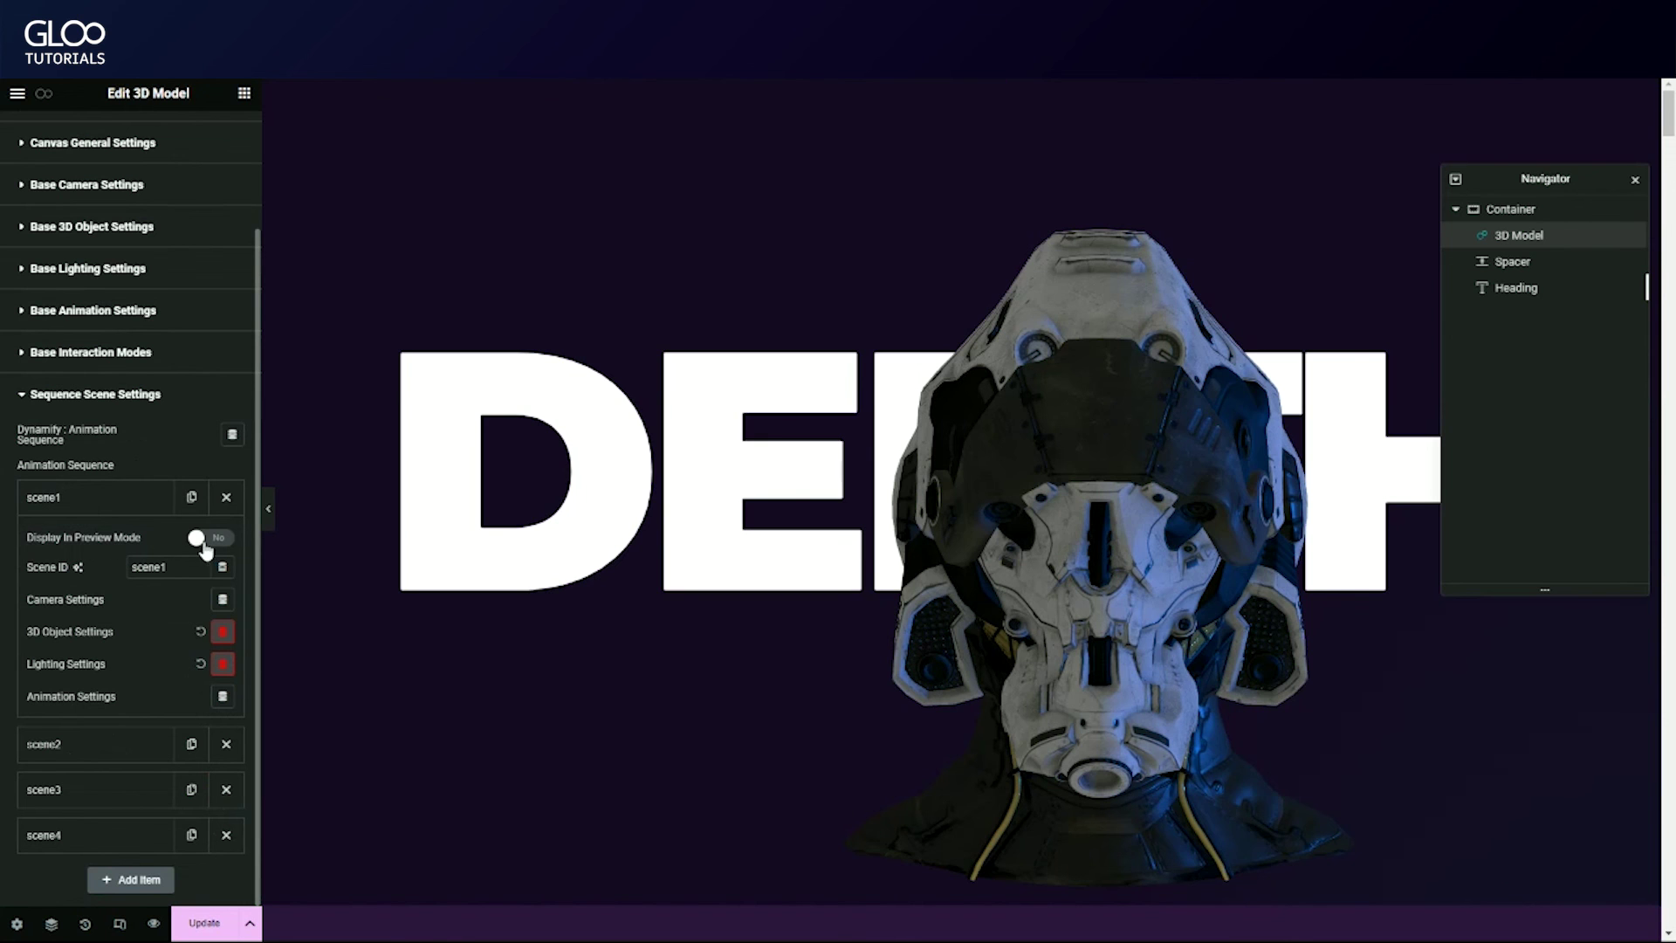
{"action": "left_click", "coordinate": [219, 539]}
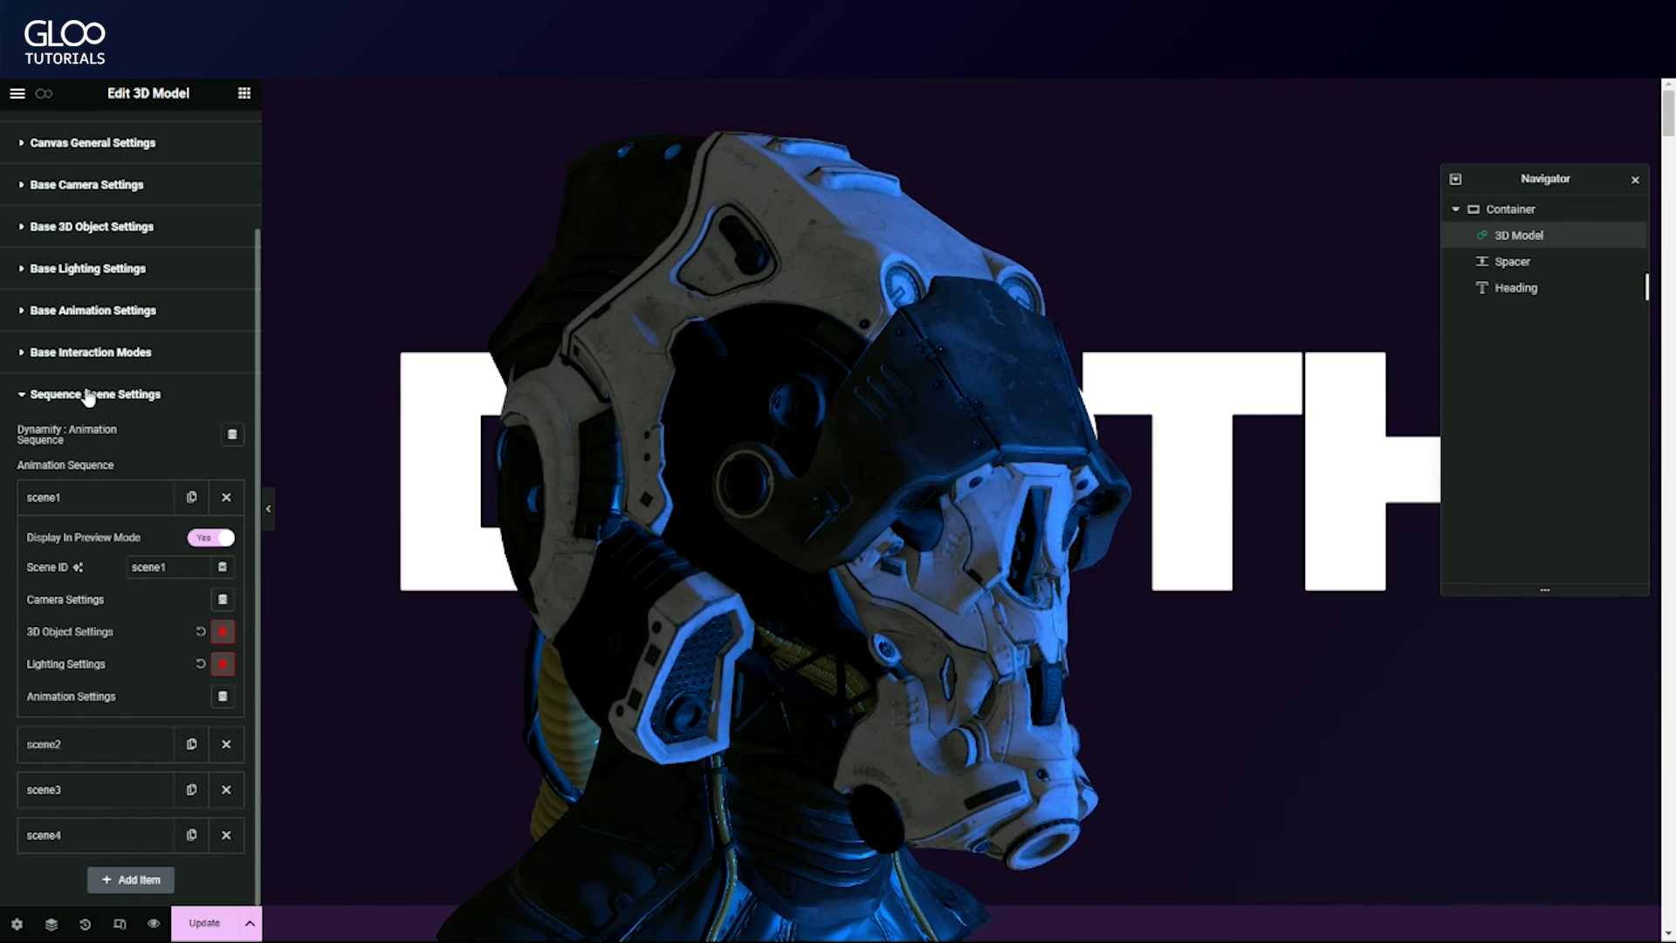
{"action": "left_click", "coordinate": [222, 598]}
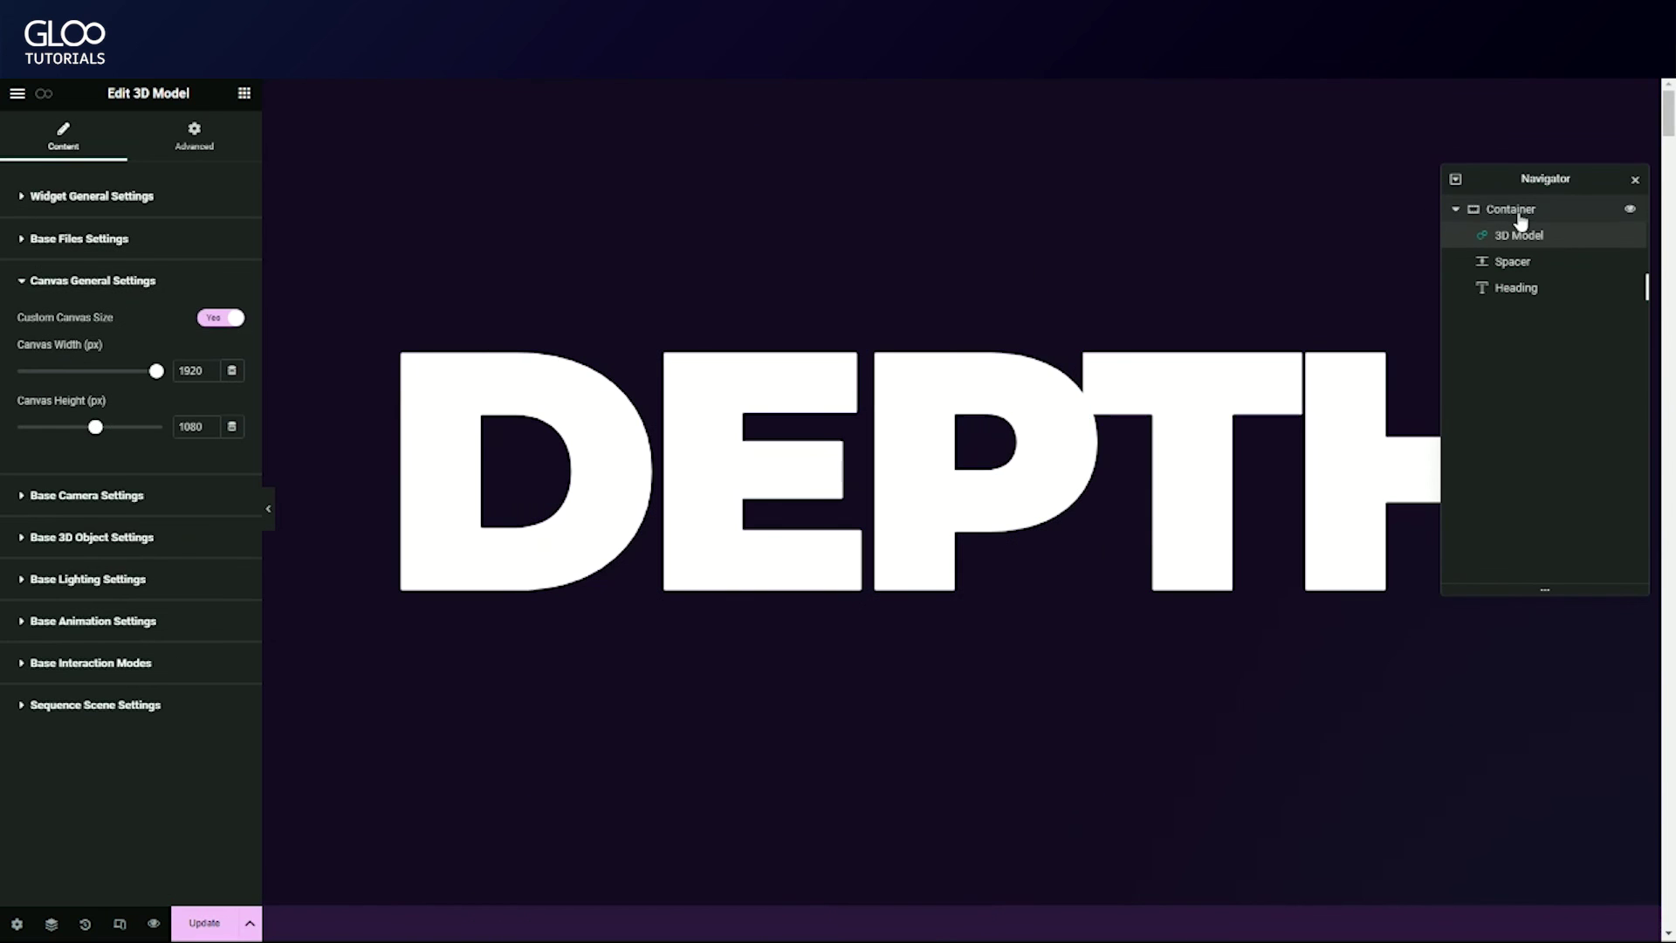
- Inspect the Min Height value in the container's layout settings
{"action": "left_click", "coordinate": [1508, 214]}
{"action": "double_click", "coordinate": [196, 374]}
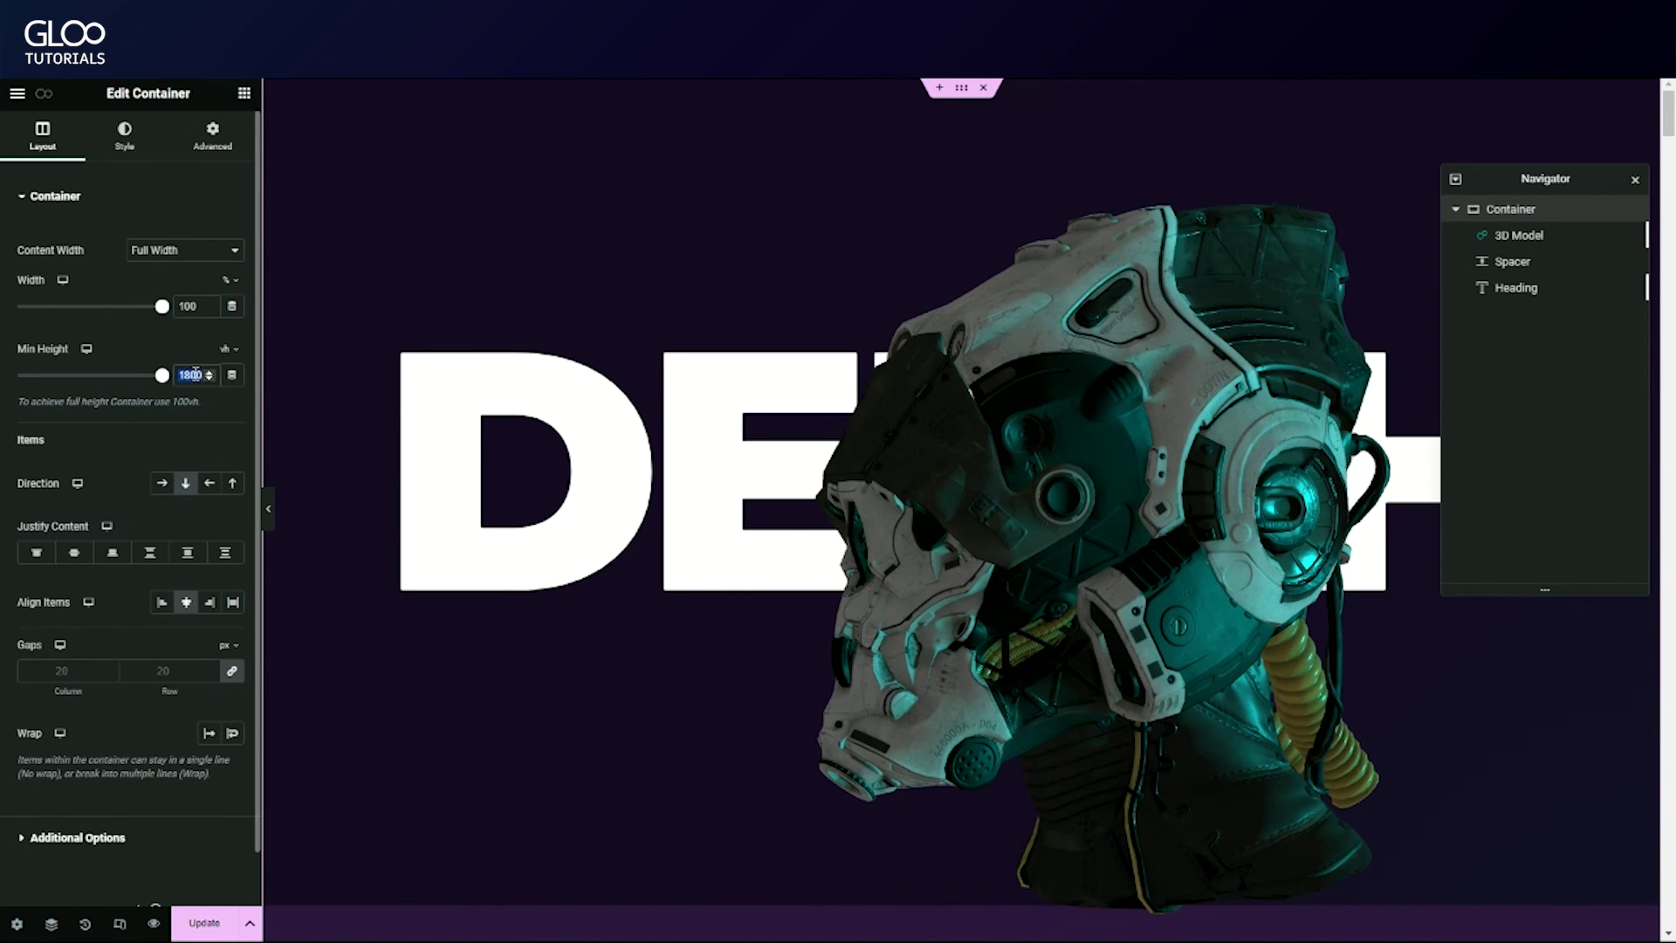